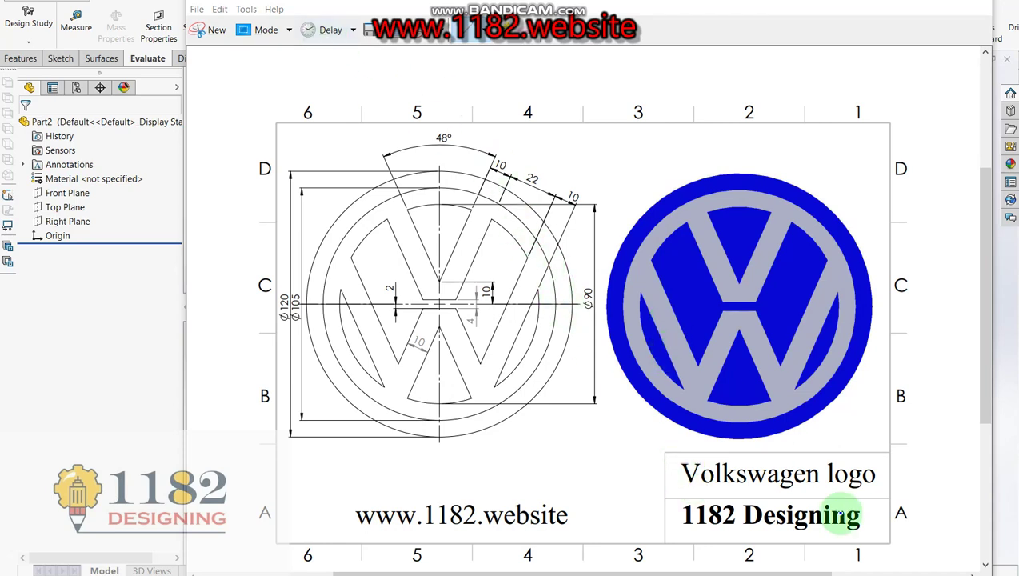
# Underline the Volkswagen logo title and circle the ⌀120 diameter on the reference drawing, then close it.
pyautogui.click(672, 460)
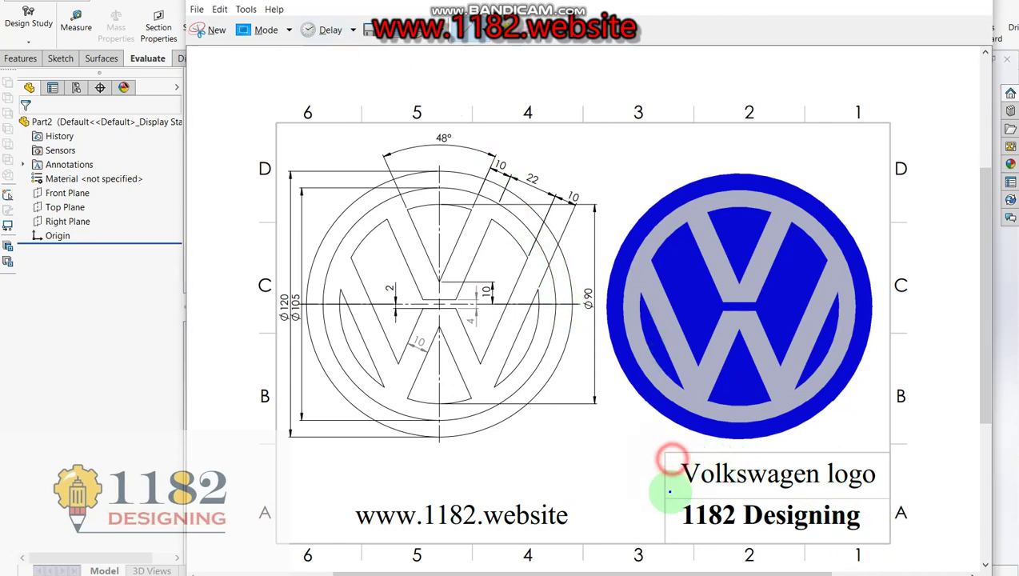
pyautogui.moveTo(678, 482)
pyautogui.mouseDown()
pyautogui.moveTo(851, 491)
pyautogui.moveTo(676, 462)
pyautogui.mouseUp()
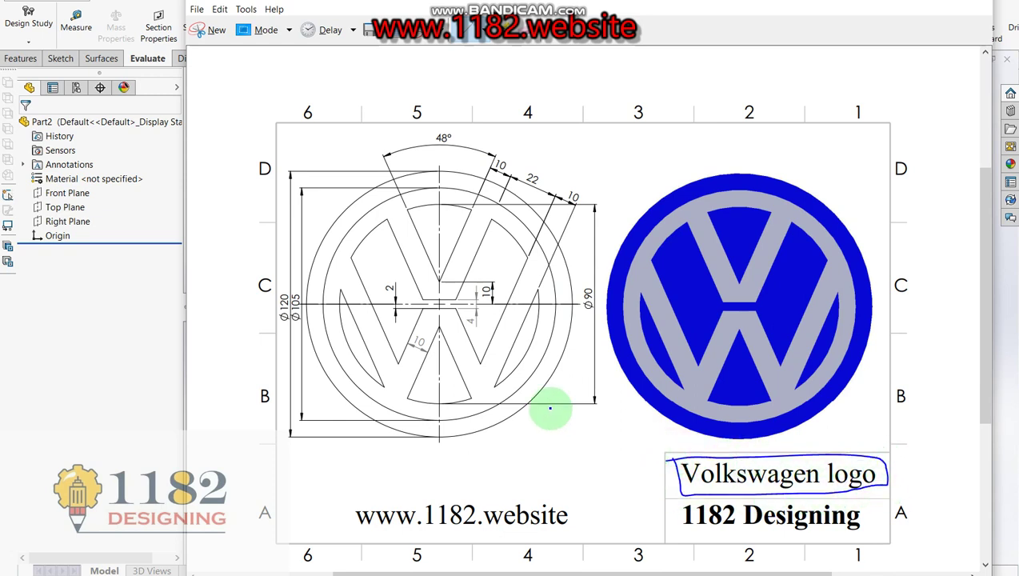
pyautogui.moveTo(261, 309); pyautogui.dragTo(279, 329)
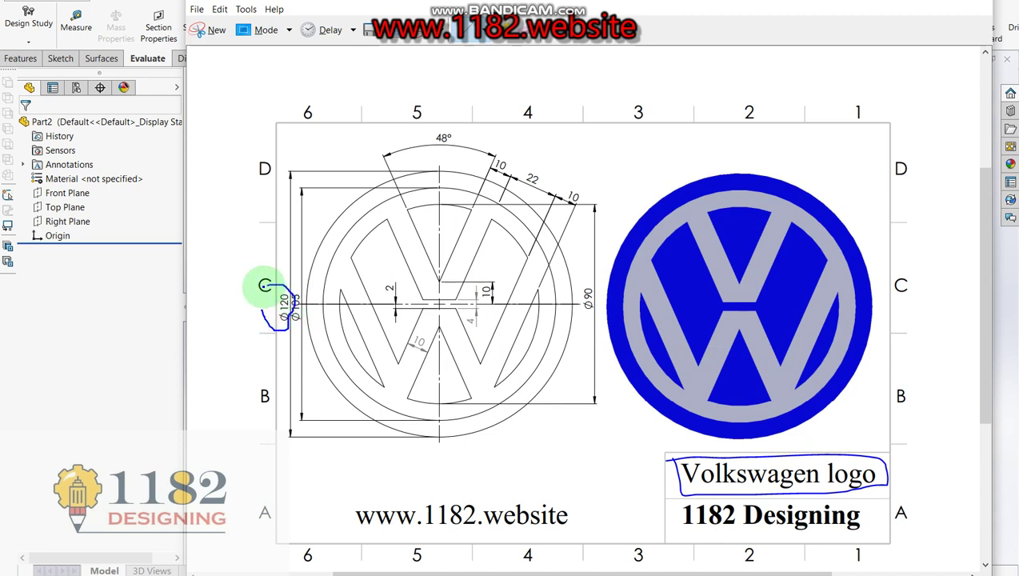
pyautogui.moveTo(252, 316); pyautogui.dragTo(265, 328)
pyautogui.click(102, 380)
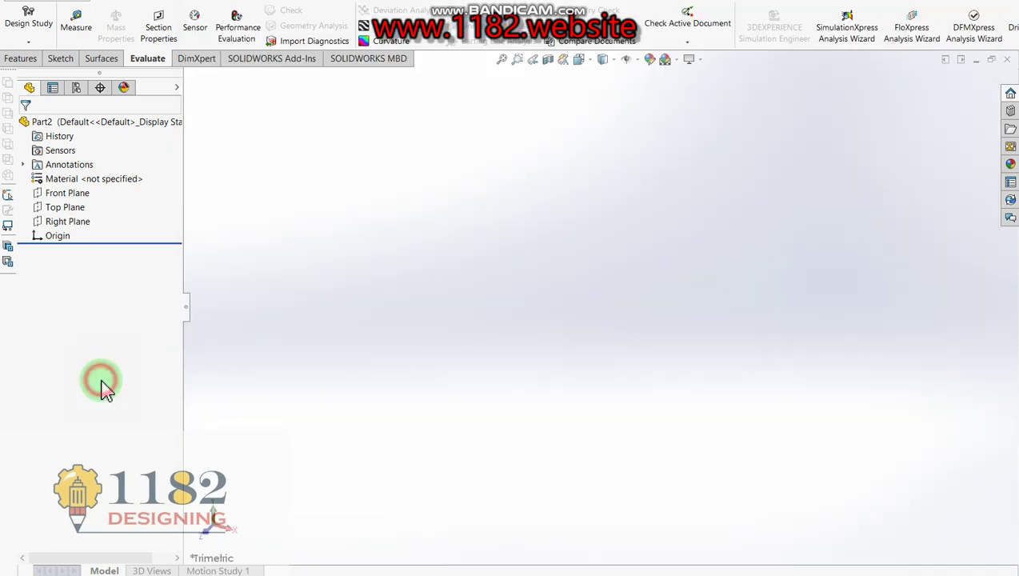
# Start an Extruded Boss/Base on the Front Plane and draw a circle centred on the origin.
pyautogui.click(18, 59)
pyautogui.click(24, 32)
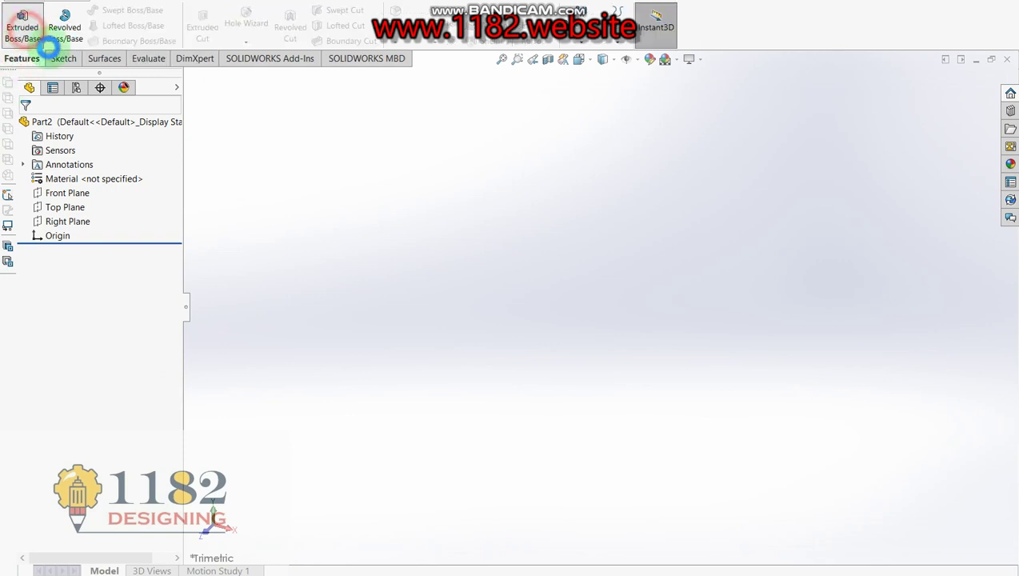
pyautogui.click(440, 172)
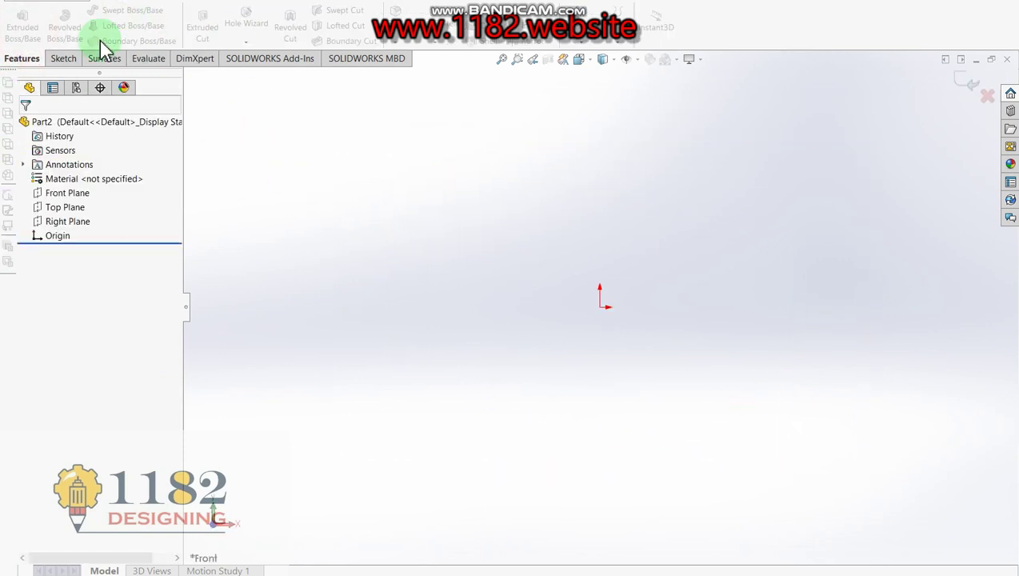
pyautogui.click(134, 11)
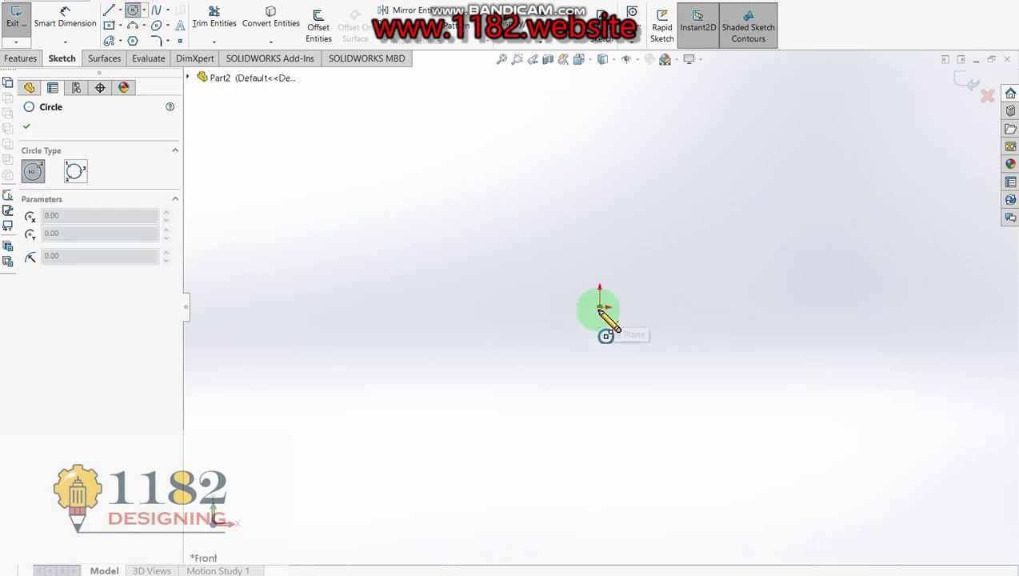
pyautogui.click(601, 305)
pyautogui.click(300, 360)
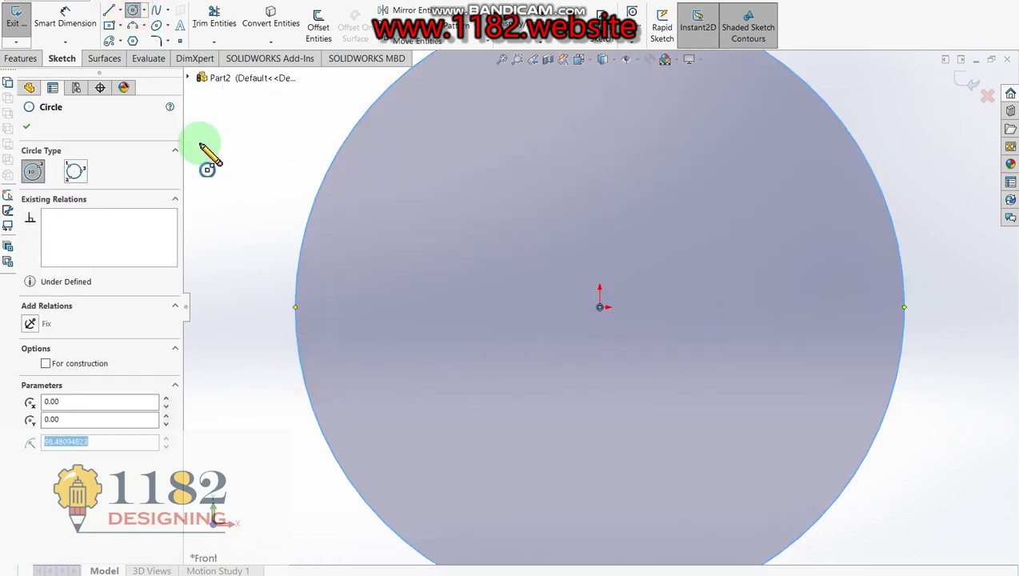
# Dimension the circle to a 120 mm diameter.
pyautogui.click(65, 20)
pyautogui.click(897, 388)
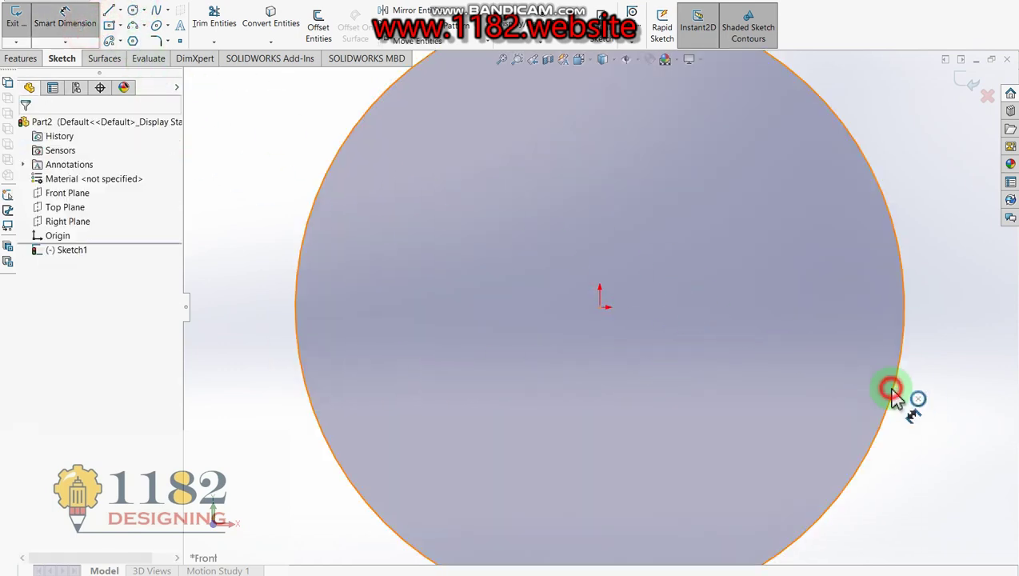
pyautogui.click(910, 398)
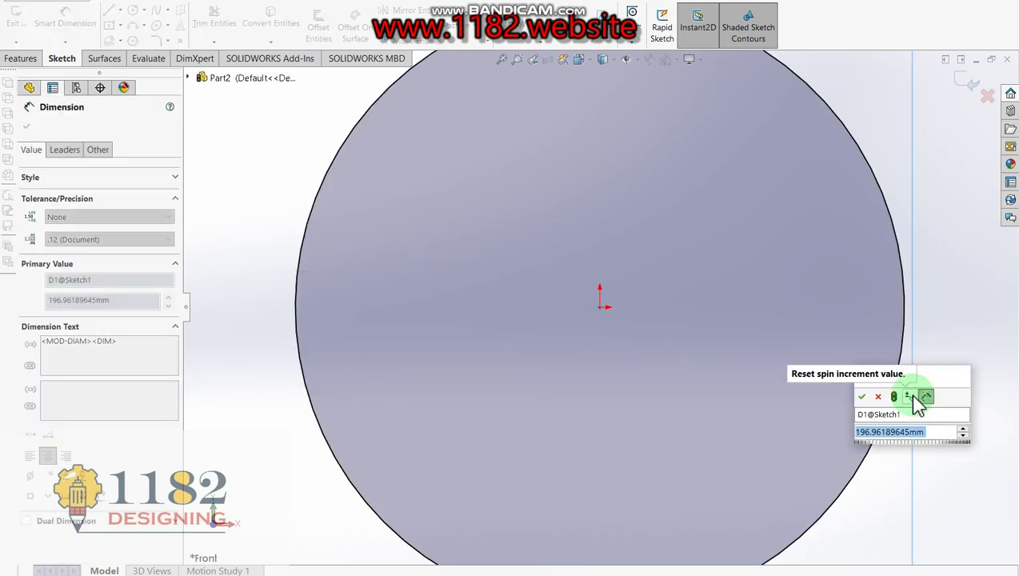
pyautogui.write('120')
pyautogui.press('Return')
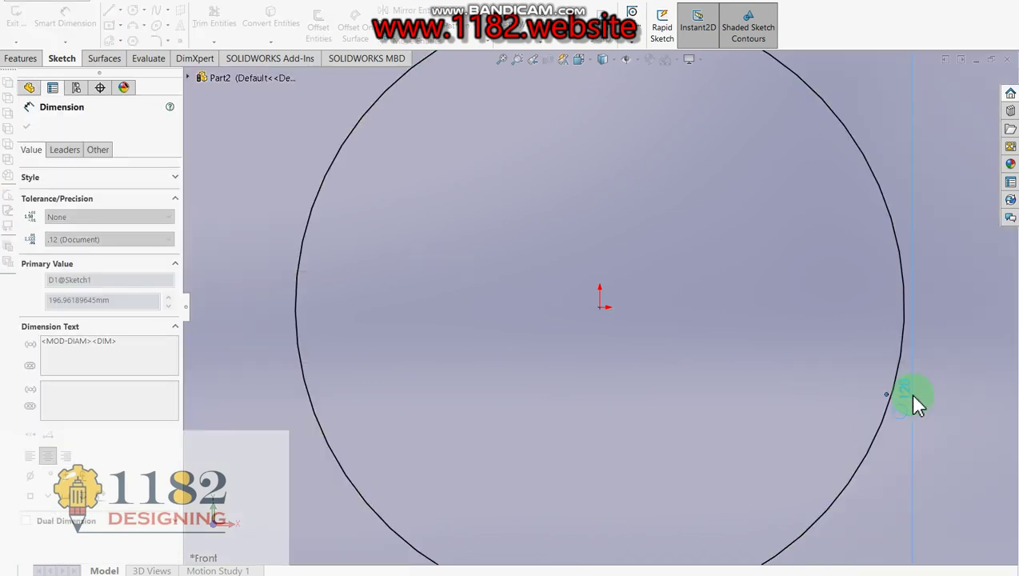
# Check the reference drawing, fit the circle in view, and exit the sketch to preview the extrusion.
pyautogui.hotkey('alt', 'Tab')
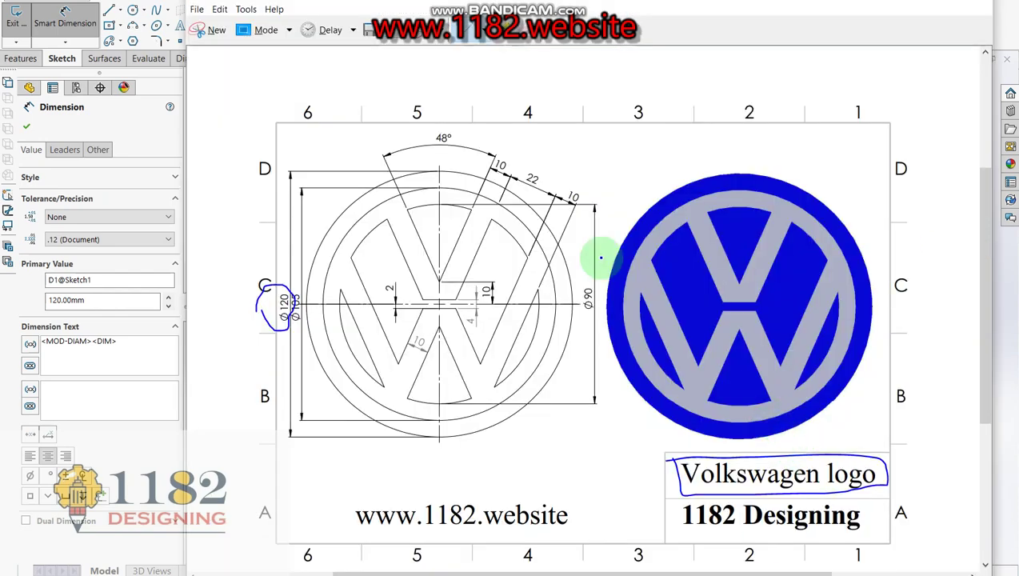
pyautogui.hotkey('alt', 'Tab')
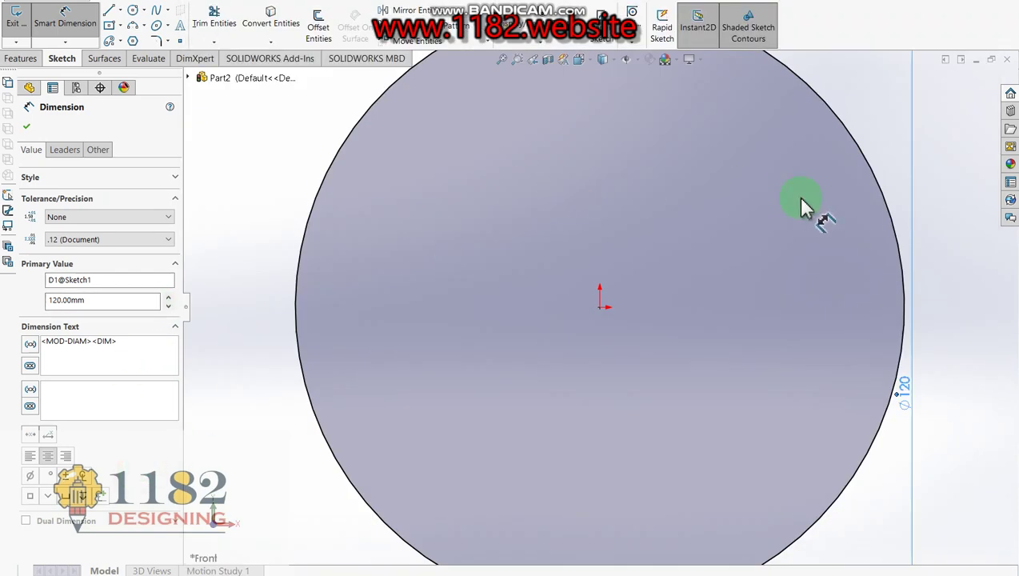
pyautogui.middleClick(770, 176)
pyautogui.middleClick(769, 176)
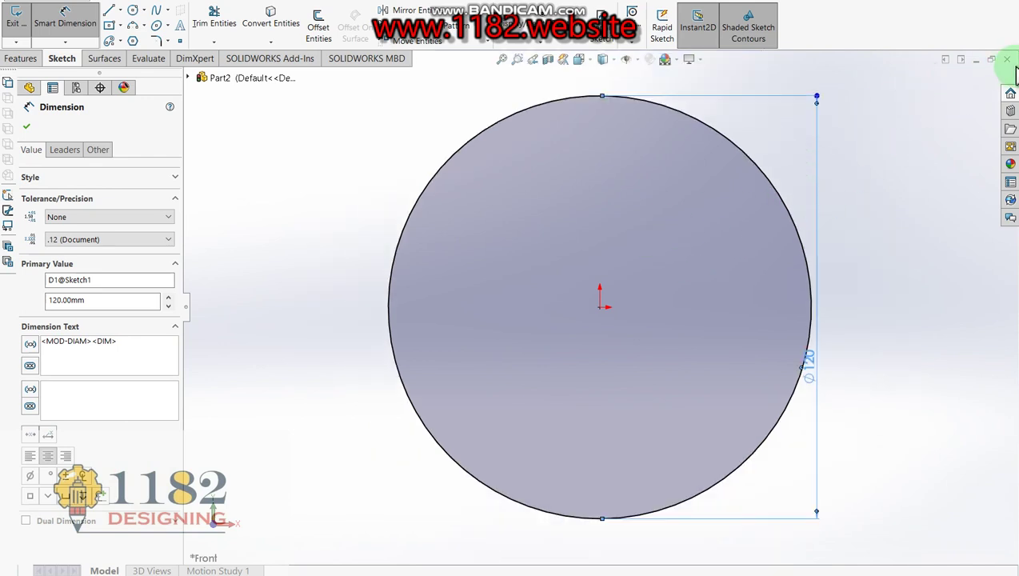
pyautogui.click(24, 24)
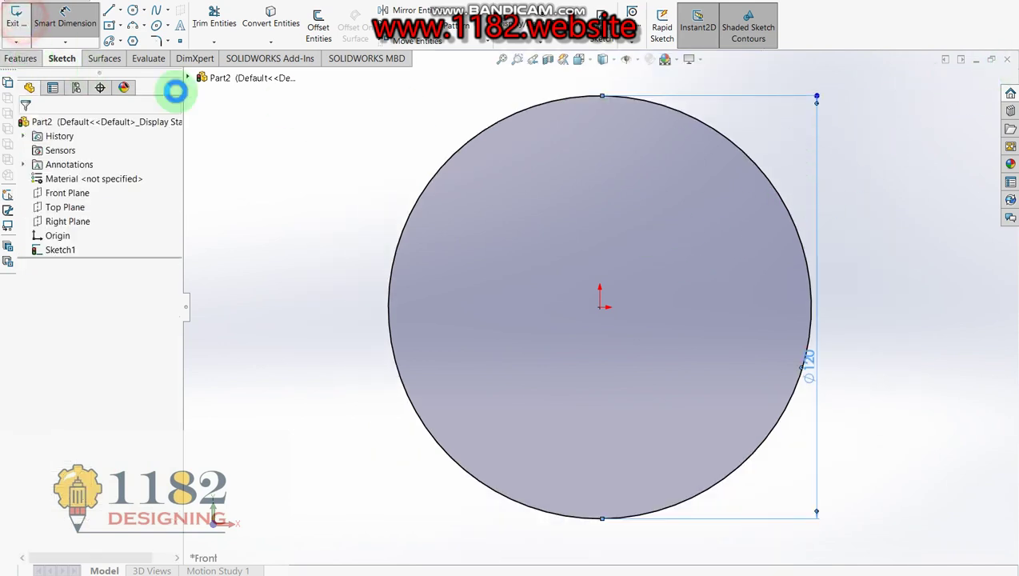
pyautogui.press('e')
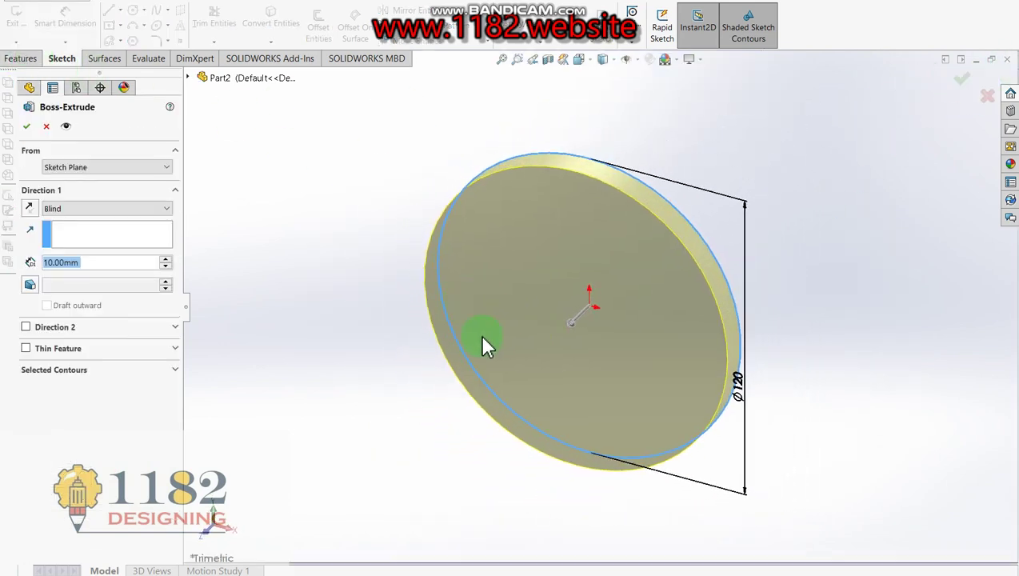
# Extrude the circle 2 mm deep to form the base disc.
pyautogui.write('2')
pyautogui.press('Return')
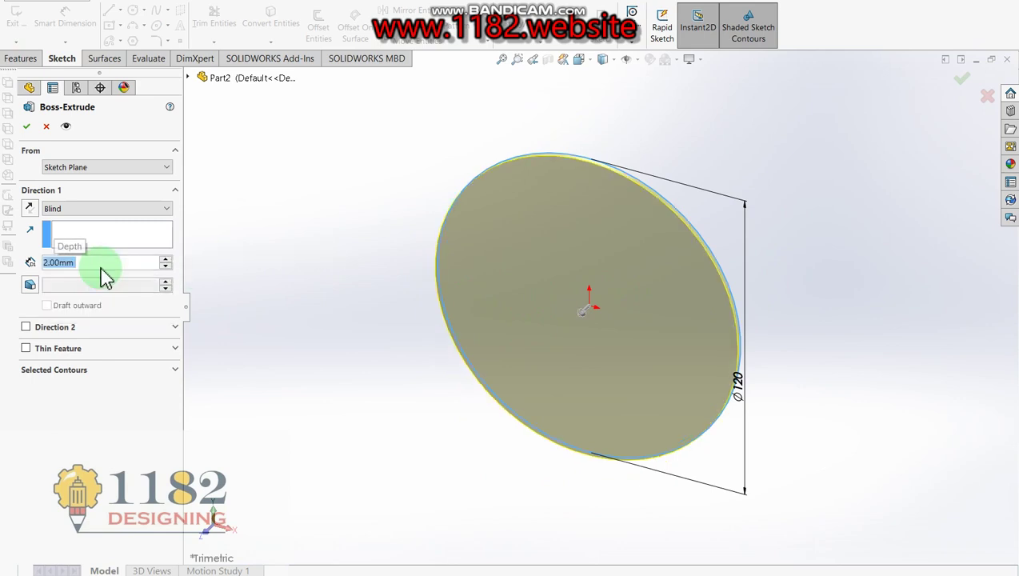
pyautogui.click(26, 126)
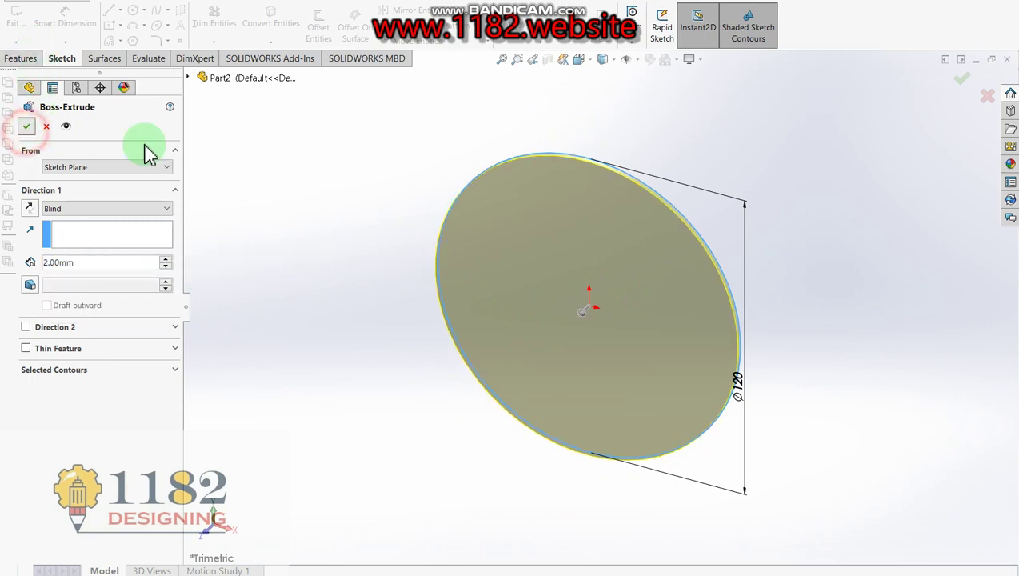
# Colour the disc blue through Edit Appearance.
pyautogui.click(650, 59)
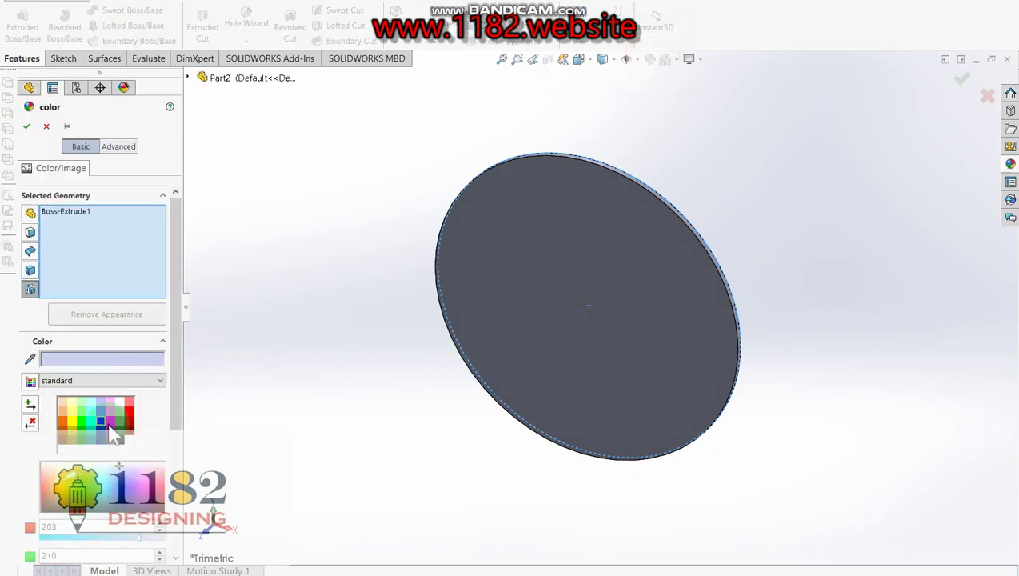
pyautogui.click(102, 423)
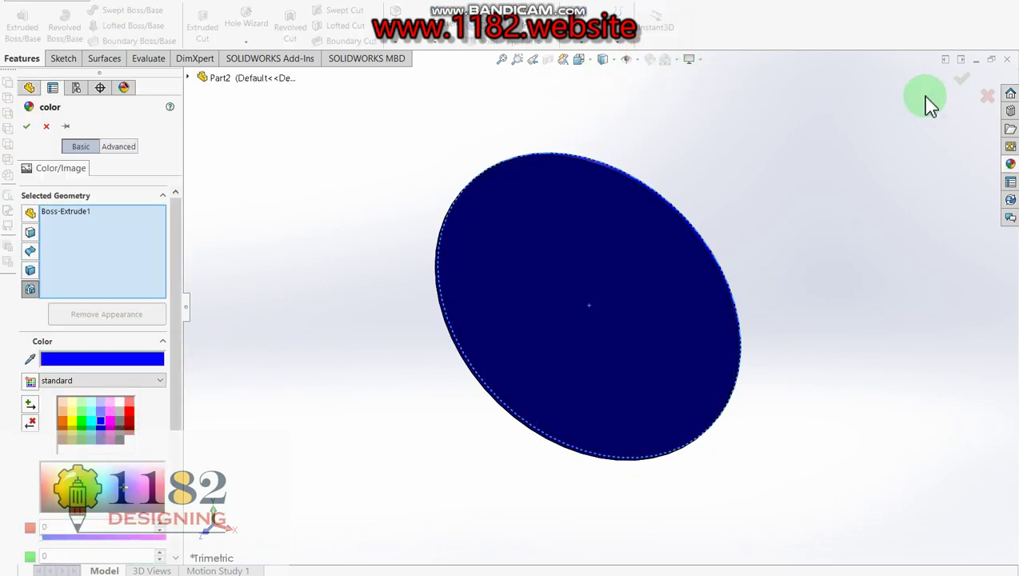
pyautogui.click(961, 80)
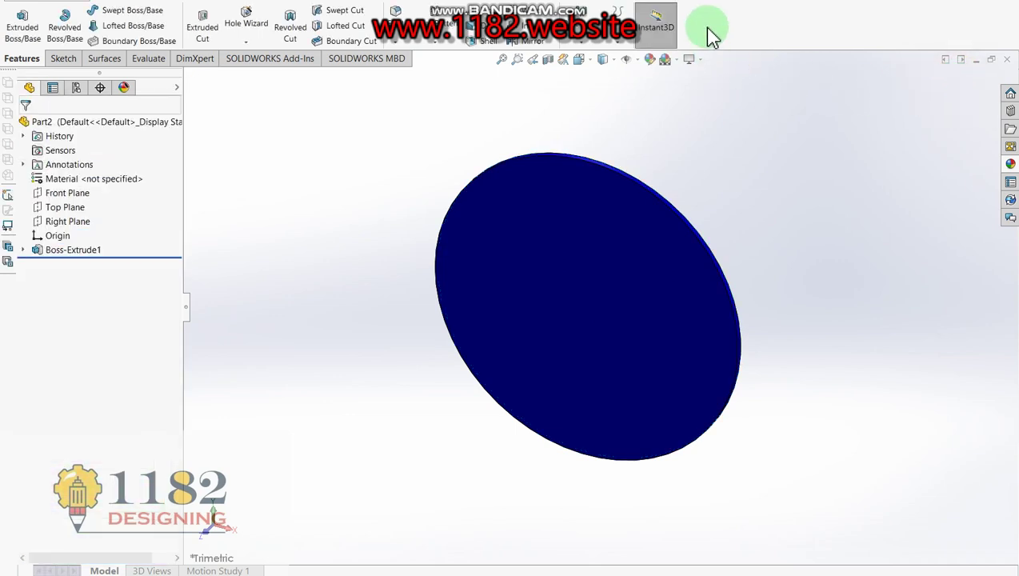
# Apply the Plain White scene and start a new sketch on the disc's front face.
pyautogui.click(677, 60)
pyautogui.click(682, 91)
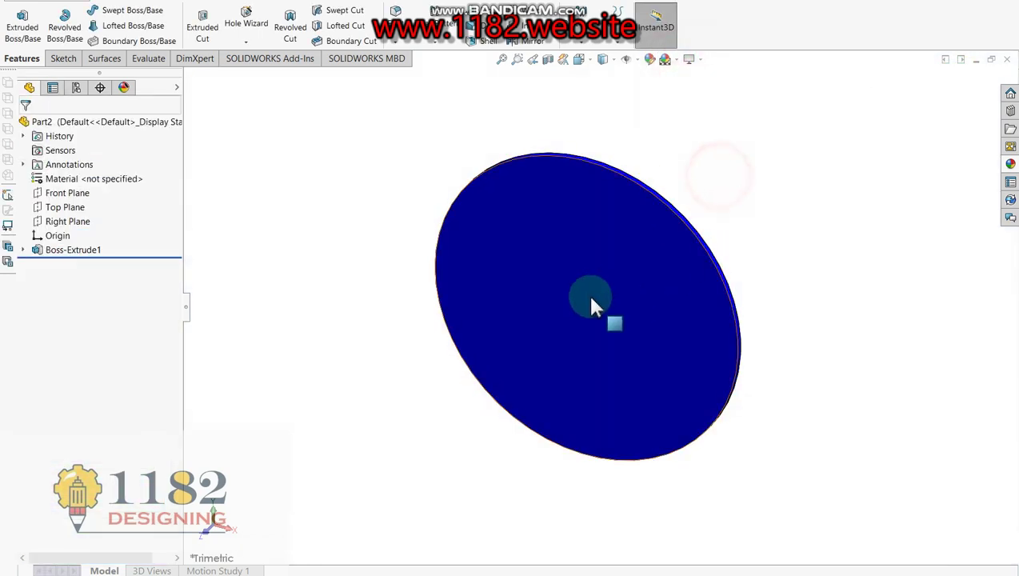
pyautogui.click(28, 17)
pyautogui.click(536, 290)
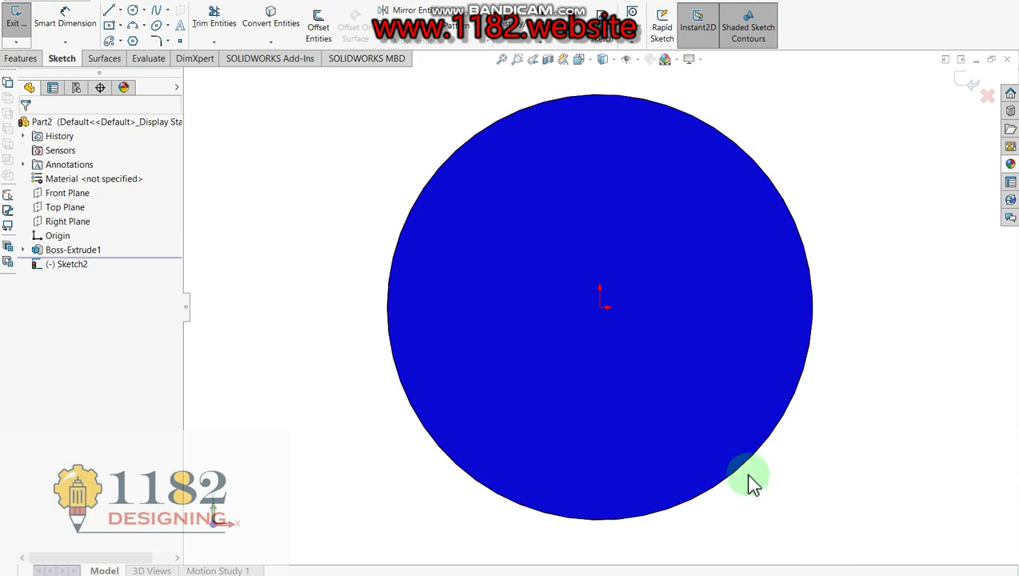
# Review the reference drawing, close it, and pick the Circle tool.
pyautogui.hotkey('alt', 'Tab')
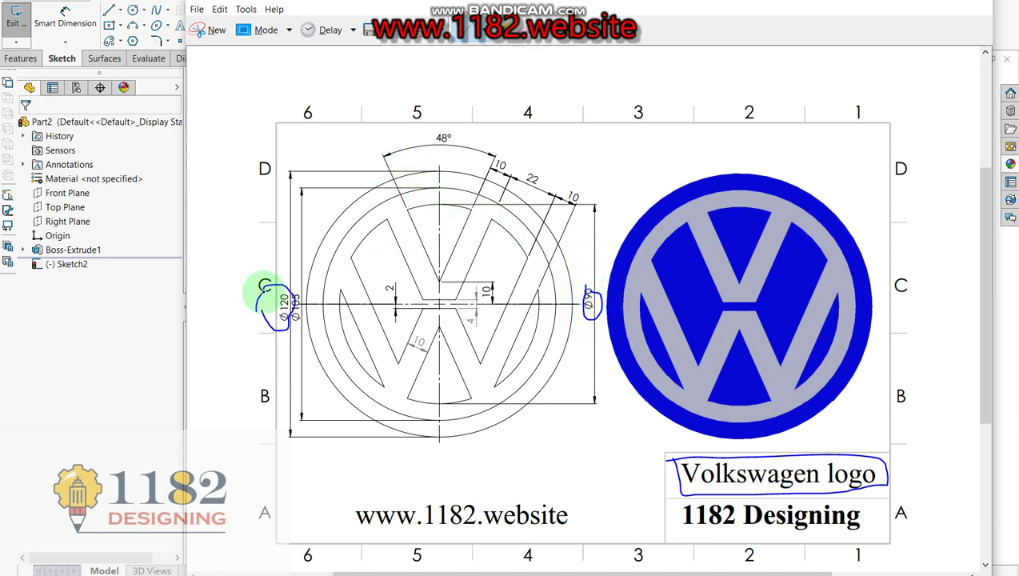
pyautogui.click(162, 372)
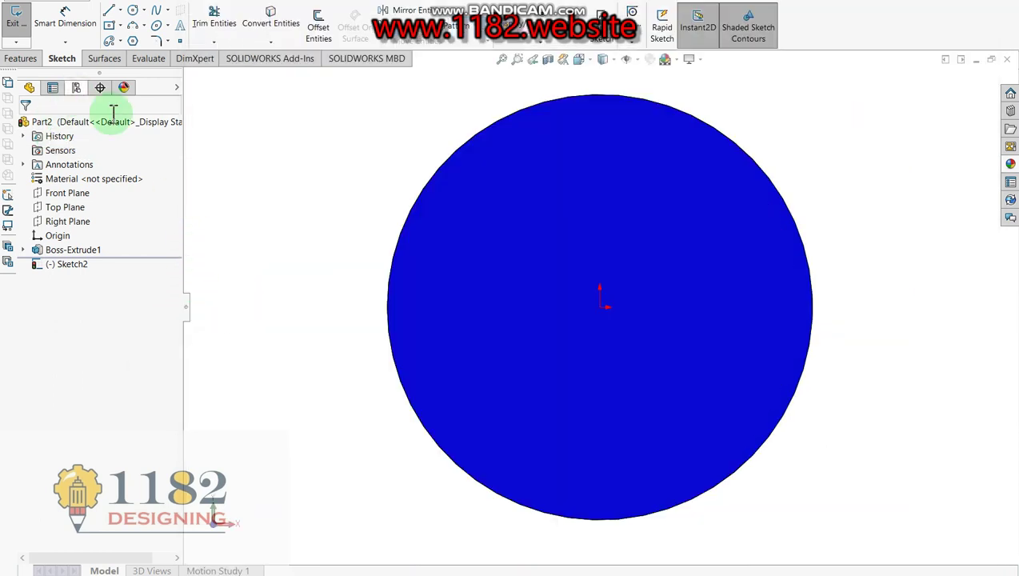
pyautogui.click(133, 16)
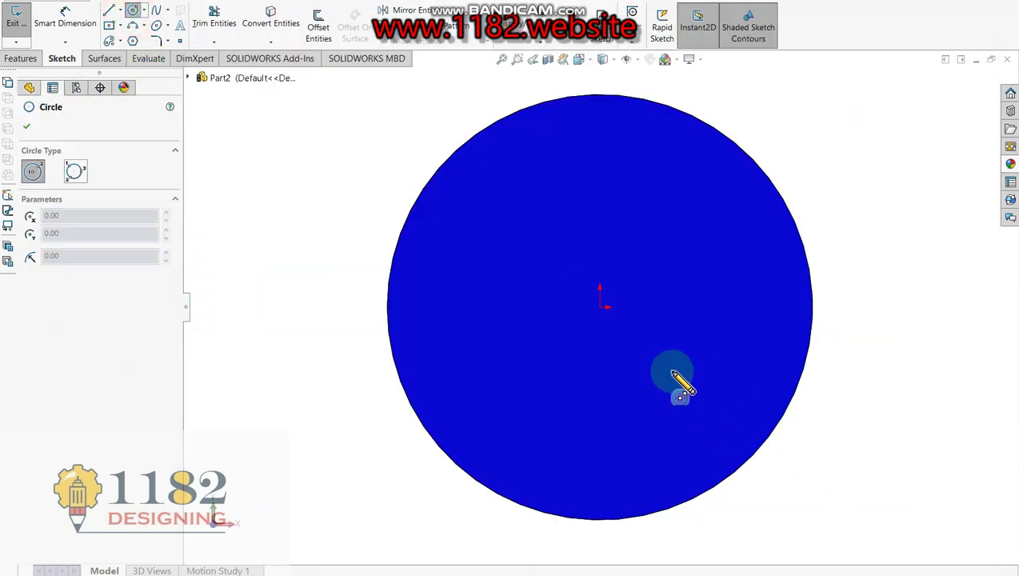
# Draw two concentric circles centred on the origin inside the disc.
pyautogui.click(600, 306)
pyautogui.click(688, 450)
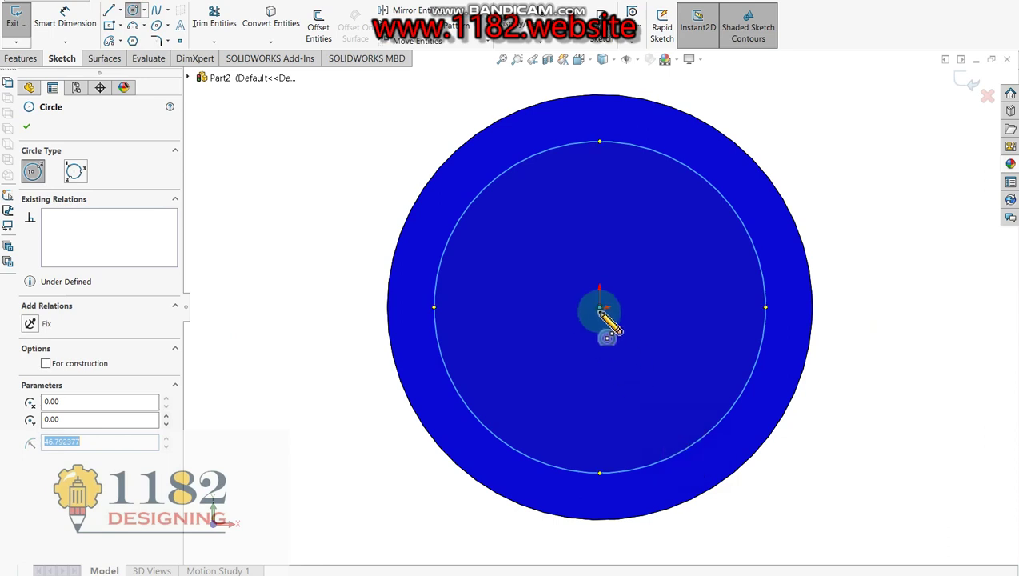
pyautogui.click(602, 307)
pyautogui.click(710, 394)
# Dimension the larger inner circle to ⌀105 mm.
pyautogui.click(67, 16)
pyautogui.click(755, 323)
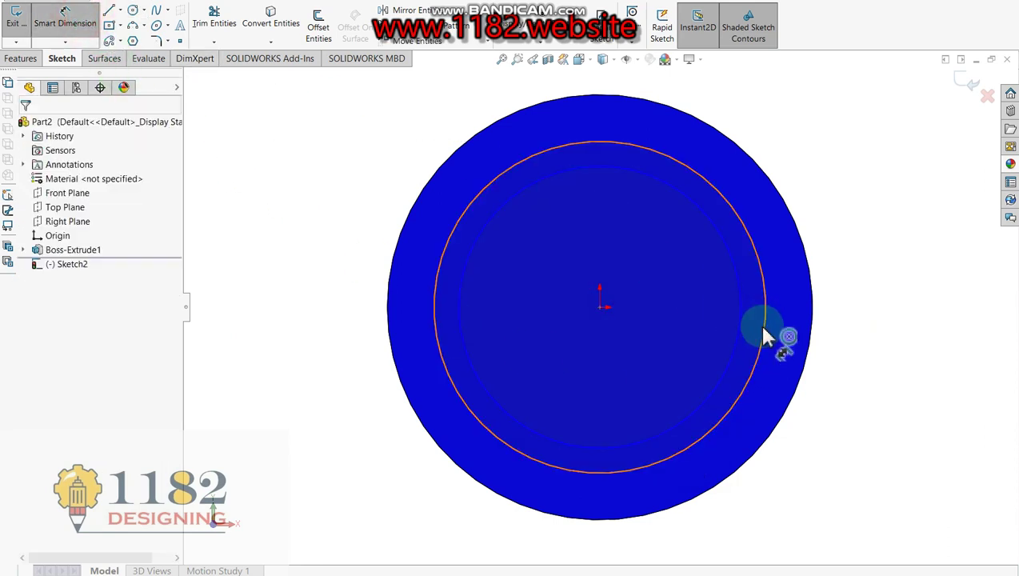
pyautogui.click(896, 335)
pyautogui.write('105')
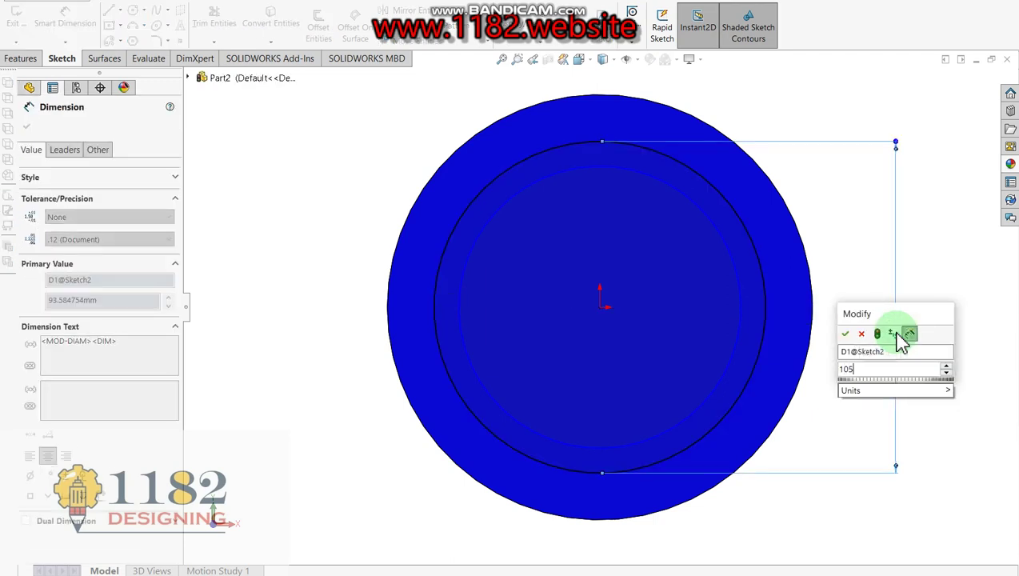
pyautogui.press('Return')
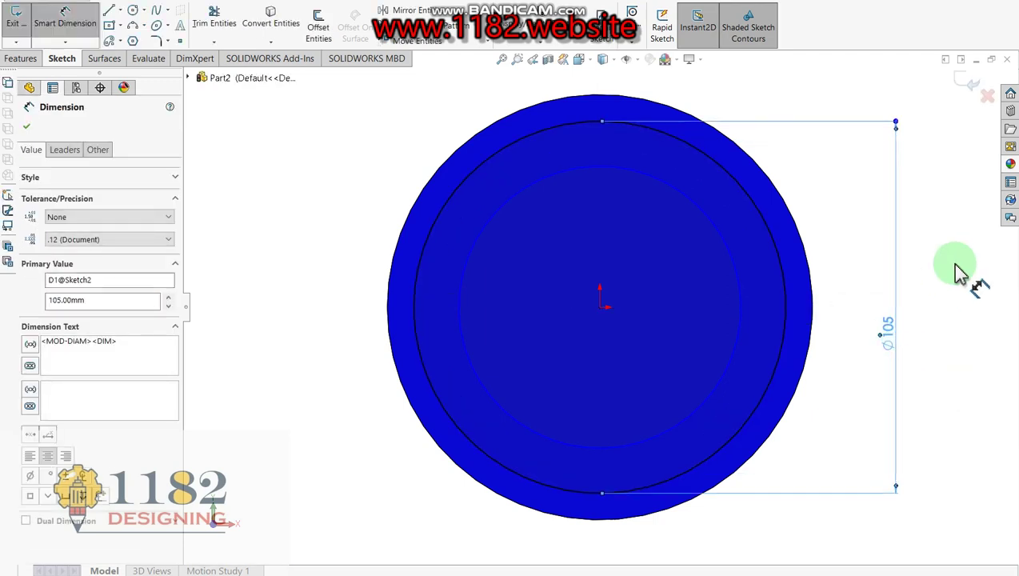
# Dimension the smaller circle to ⌀90 mm, checking the reference drawing.
pyautogui.click(721, 375)
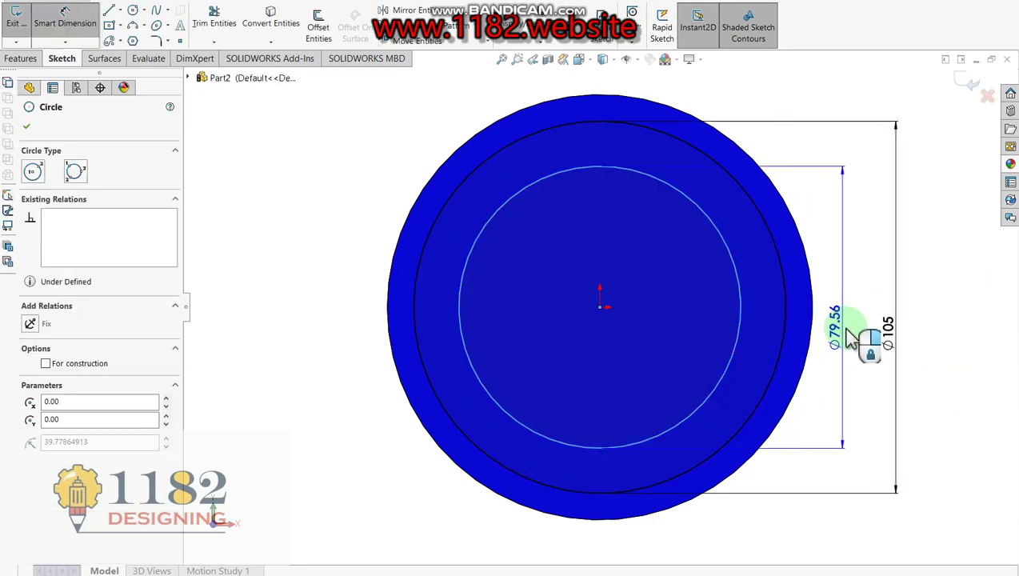
pyautogui.click(871, 331)
pyautogui.hotkey('alt', 'Tab')
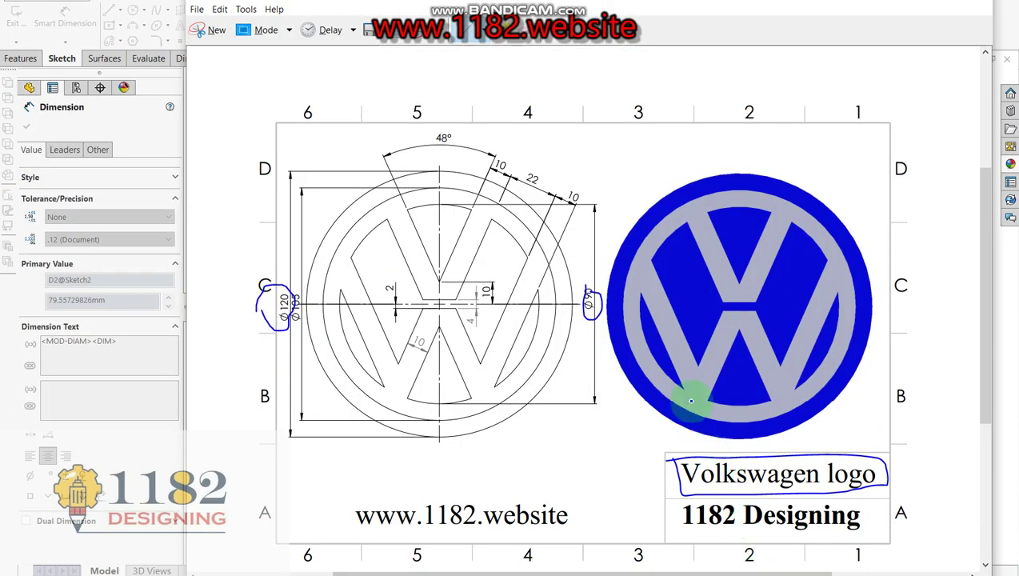
pyautogui.click(146, 489)
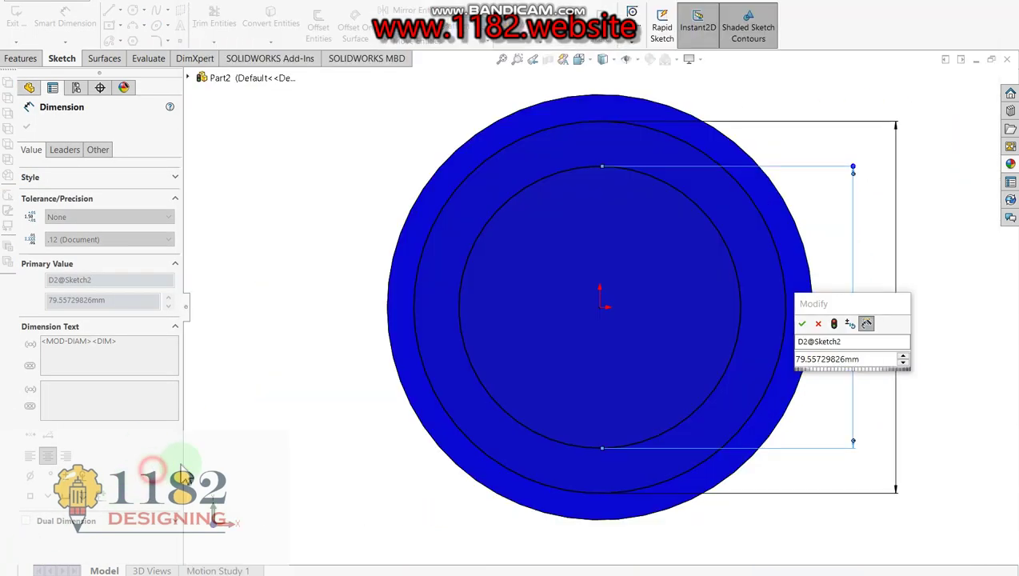
pyautogui.click(868, 373)
pyautogui.write('90')
pyautogui.press('Return')
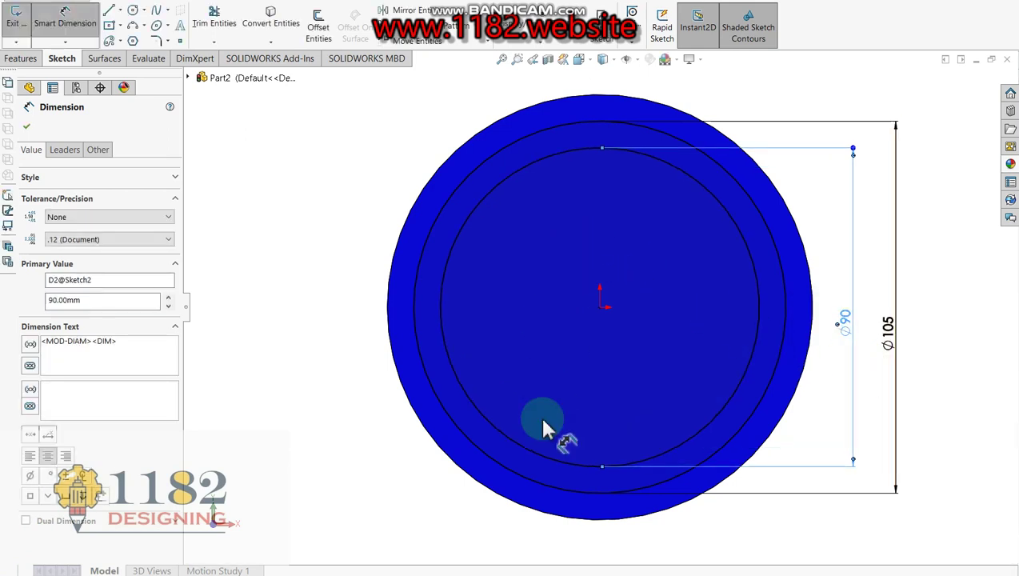
pyautogui.click(120, 11)
# Draw a vertical centerline from the top to the bottom of the circles.
pyautogui.click(115, 35)
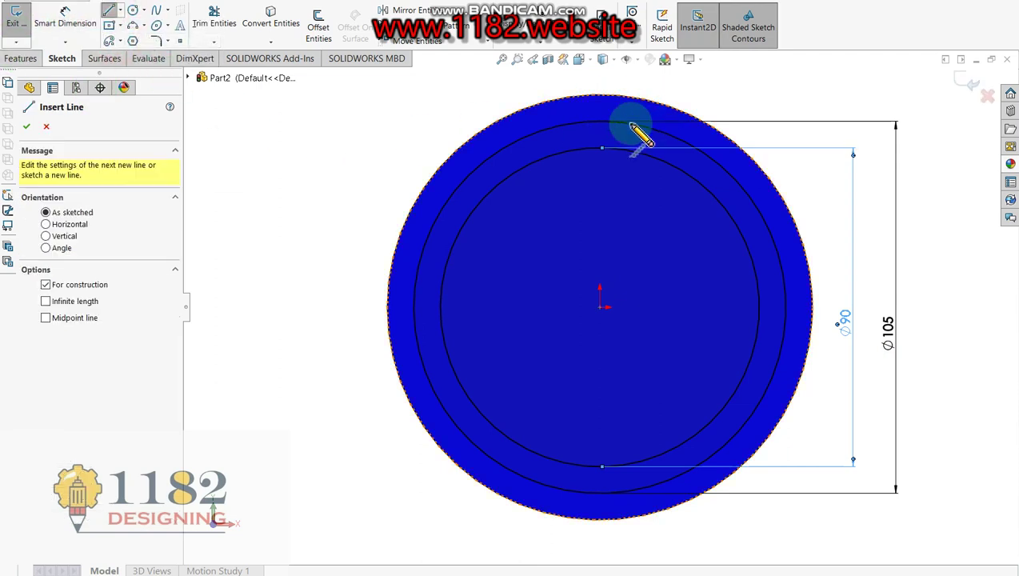
pyautogui.click(603, 122)
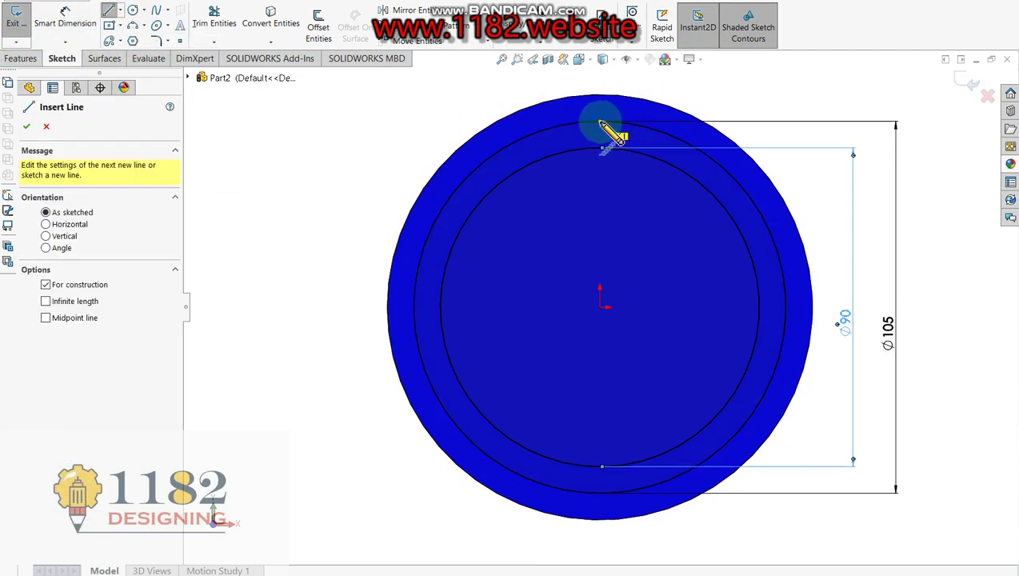
pyautogui.click(601, 492)
pyautogui.press('Escape')
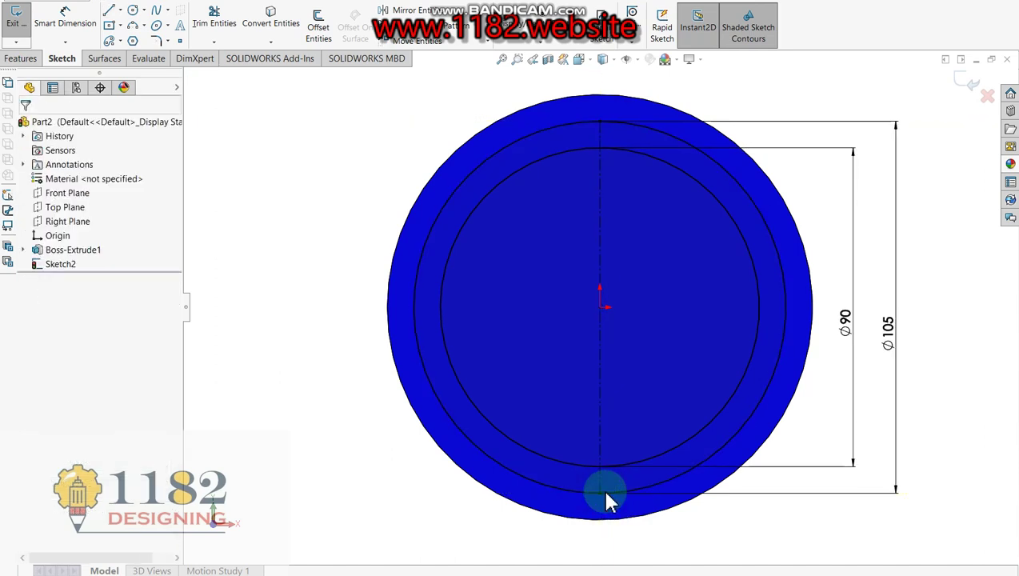
# Draw two lines forming a V that meets on the vertical centerline.
pyautogui.click(109, 12)
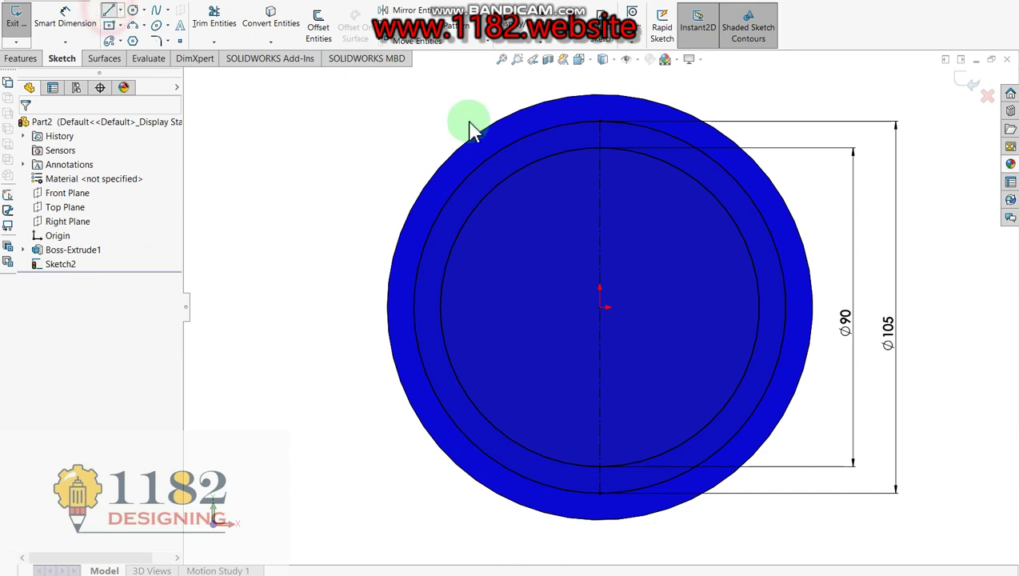
pyautogui.click(534, 139)
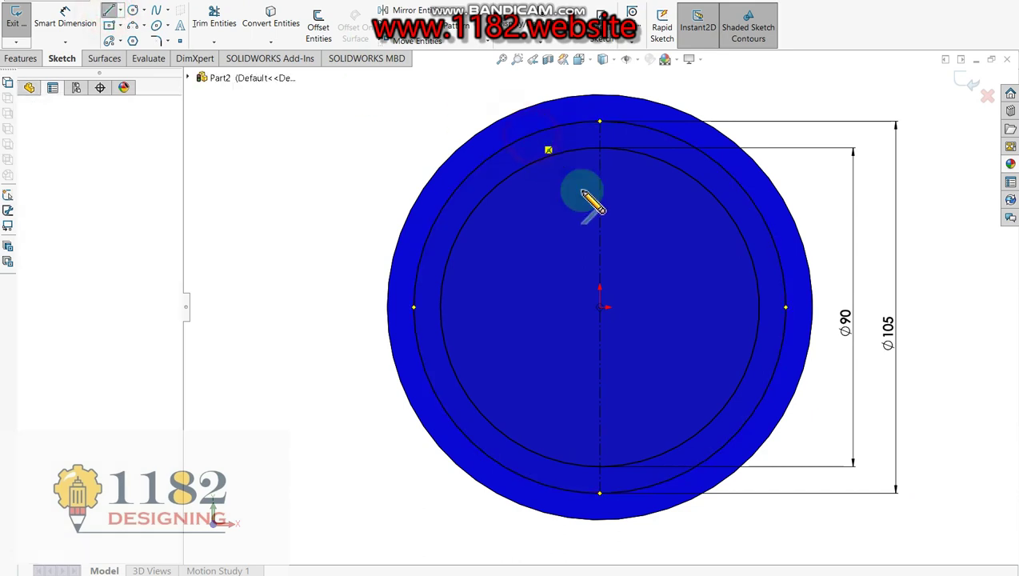
pyautogui.click(601, 228)
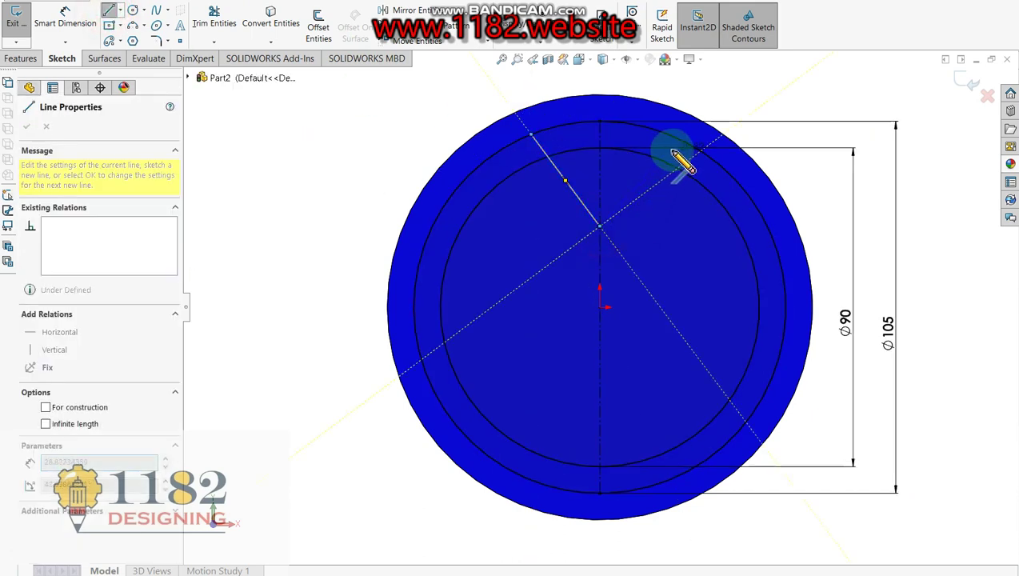
pyautogui.click(702, 152)
pyautogui.press('Escape')
pyautogui.press('Escape')
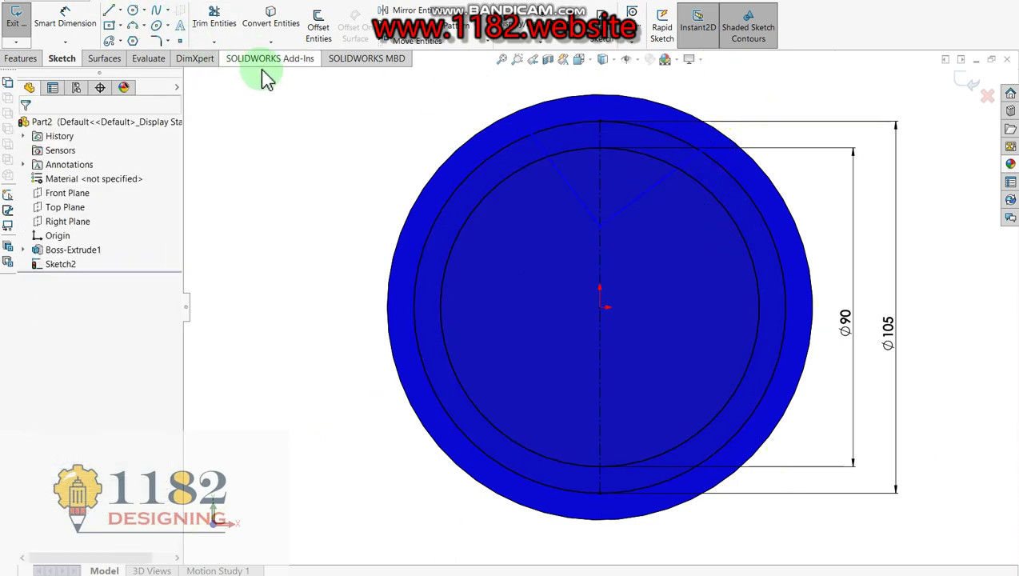
# Dimension the V's apex 10 mm above the origin.
pyautogui.click(84, 23)
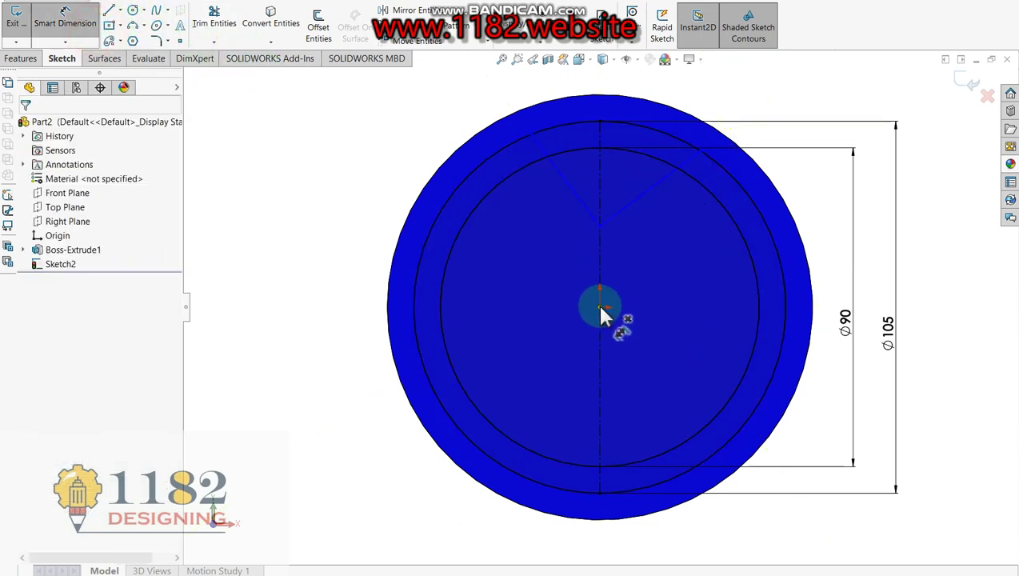
pyautogui.click(601, 228)
pyautogui.click(662, 300)
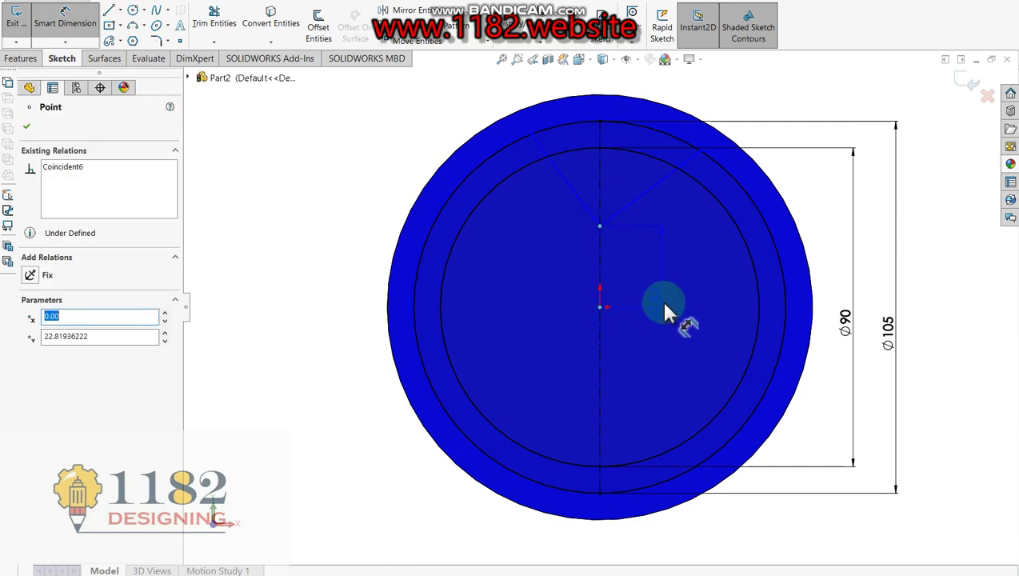
pyautogui.click(668, 293)
pyautogui.write('0')
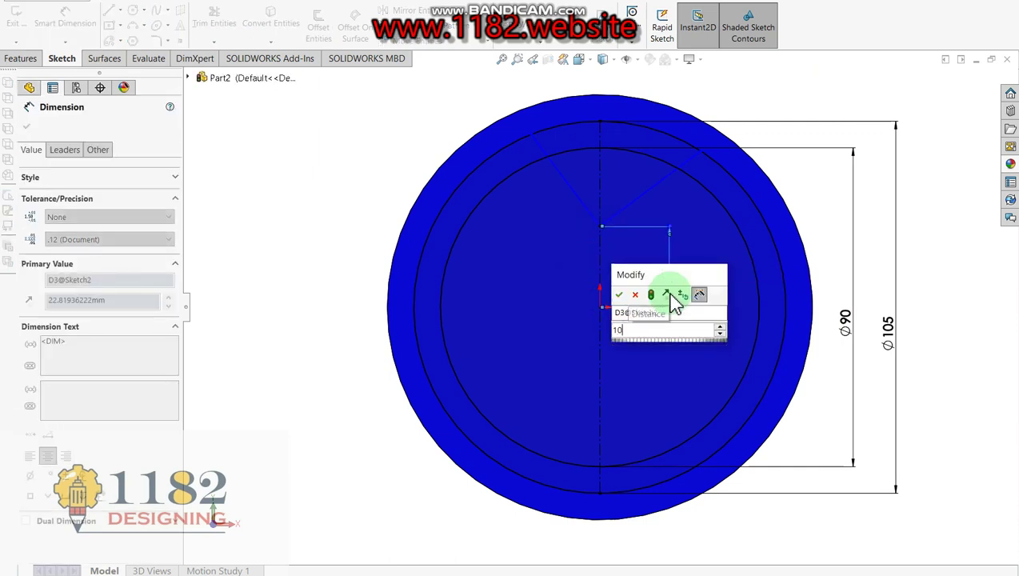
pyautogui.press('Return')
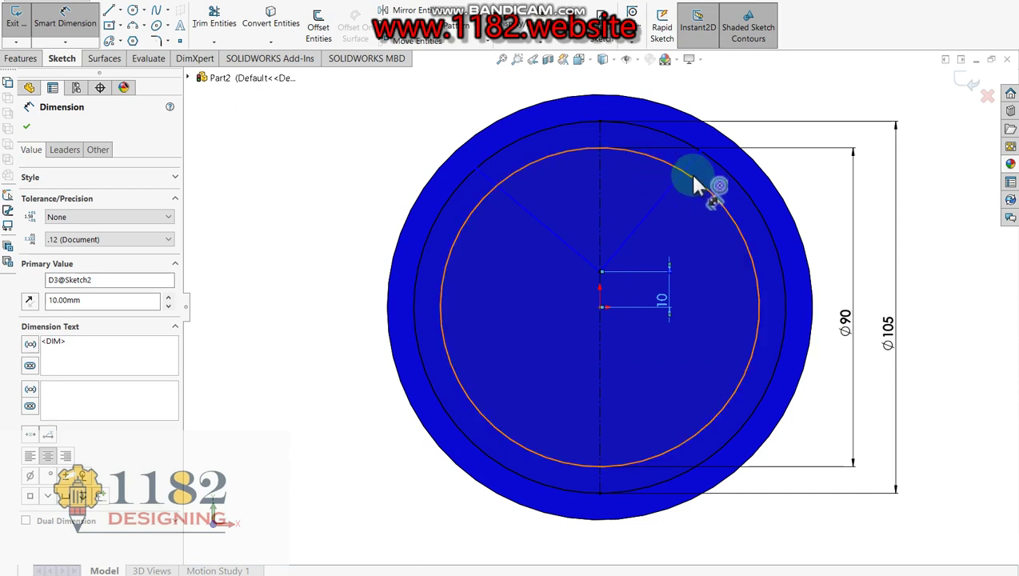
pyautogui.press('Escape')
pyautogui.click(670, 196)
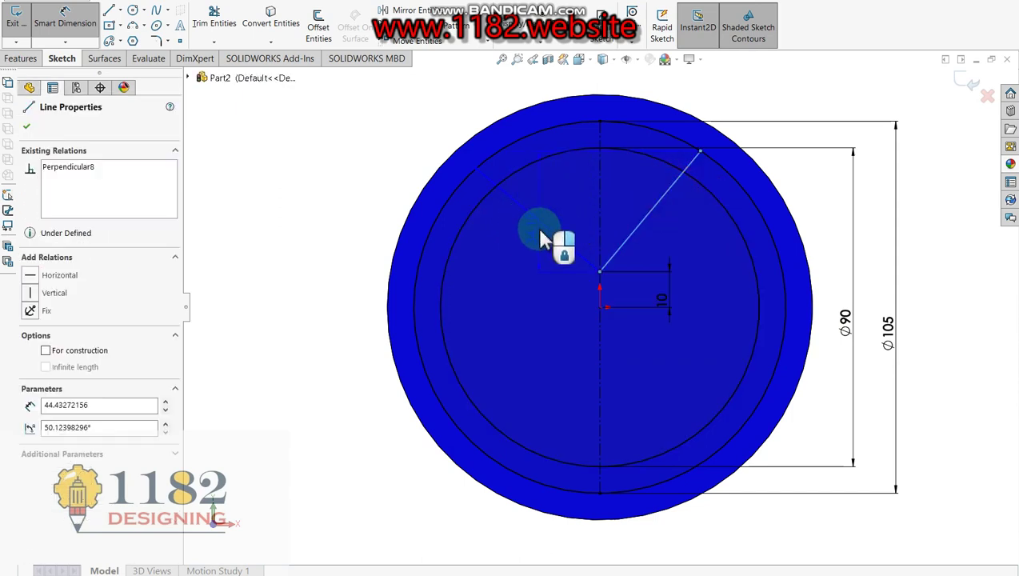
pyautogui.click(550, 240)
pyautogui.click(607, 84)
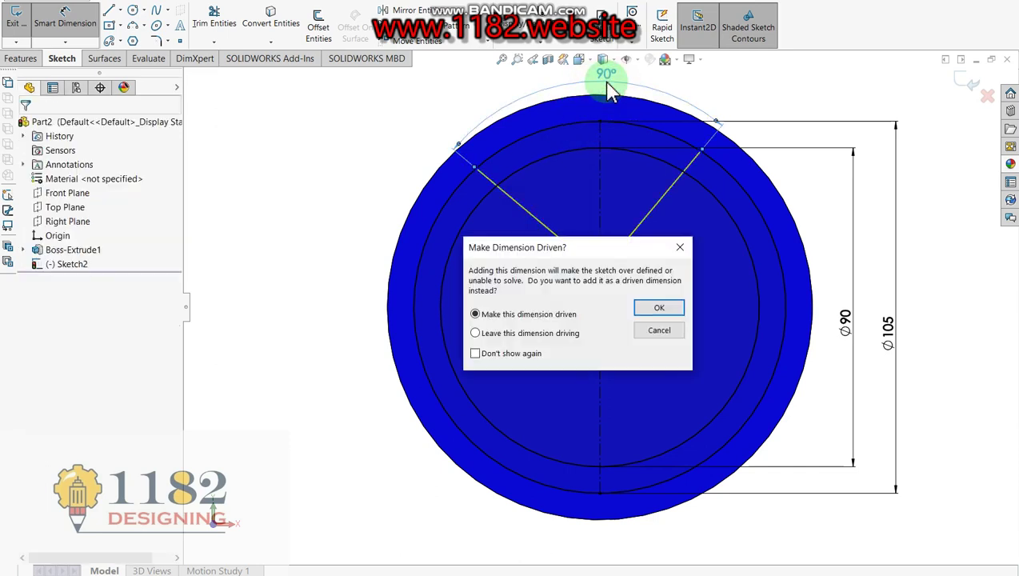
pyautogui.press('Return')
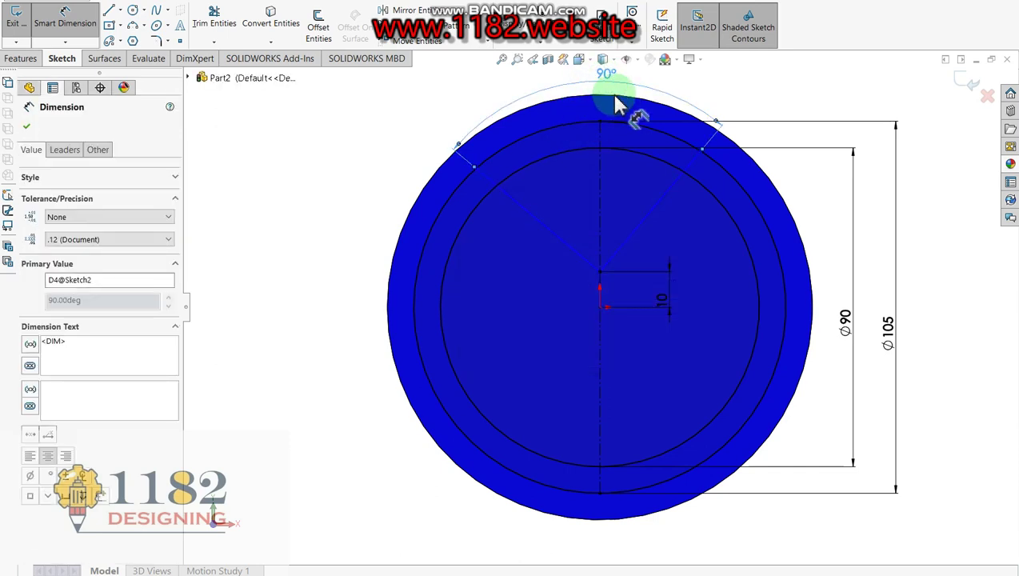
pyautogui.doubleClick(608, 110)
pyautogui.click(652, 294)
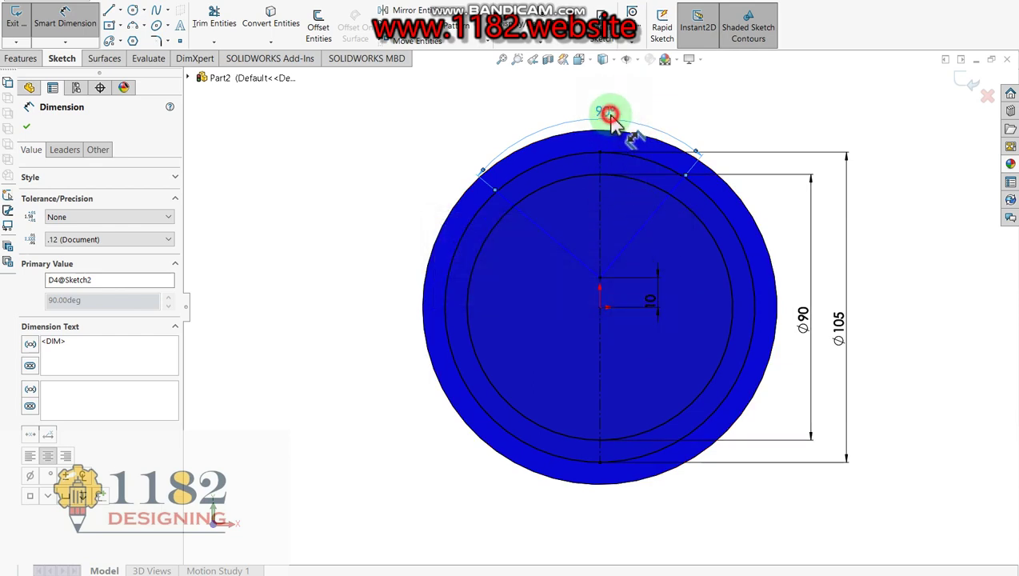
pyautogui.doubleClick(609, 114)
pyautogui.click(677, 220)
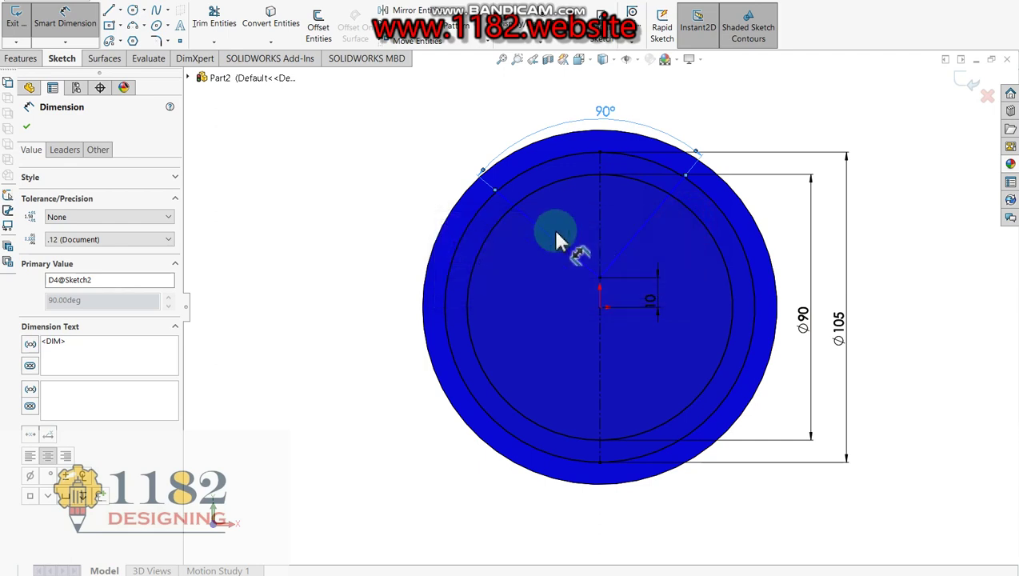
pyautogui.doubleClick(599, 118)
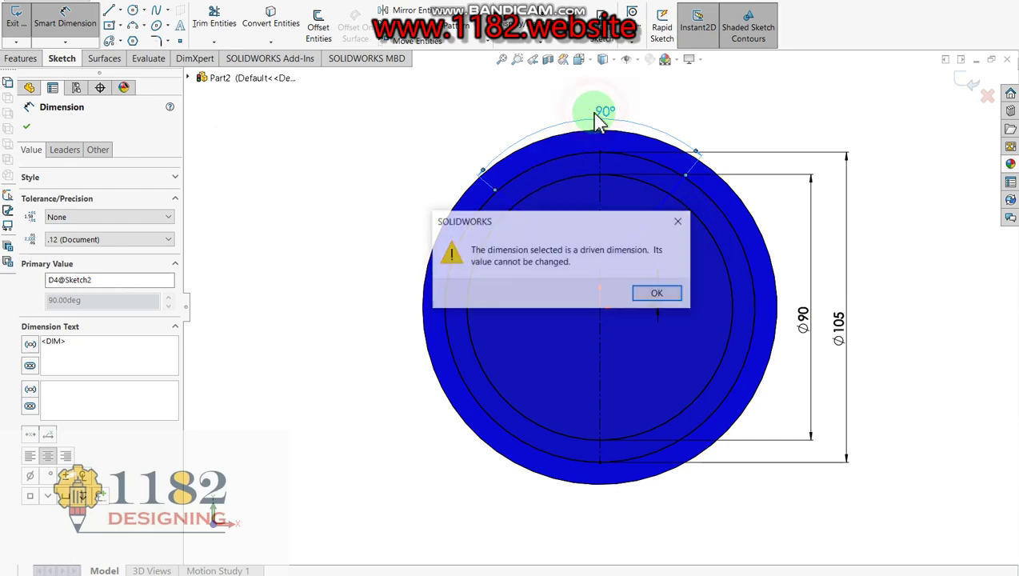
pyautogui.click(657, 294)
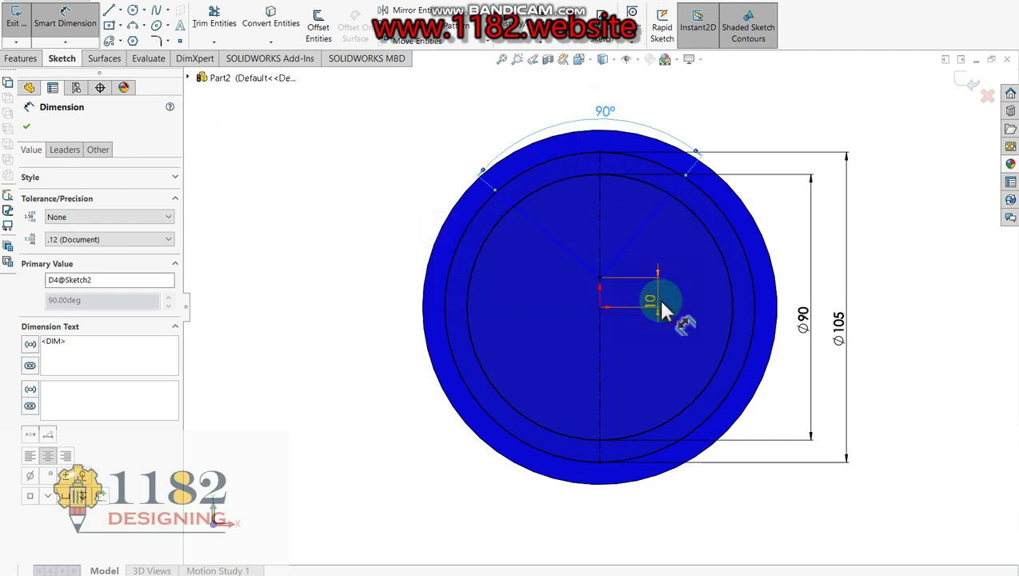
pyautogui.press('Delete')
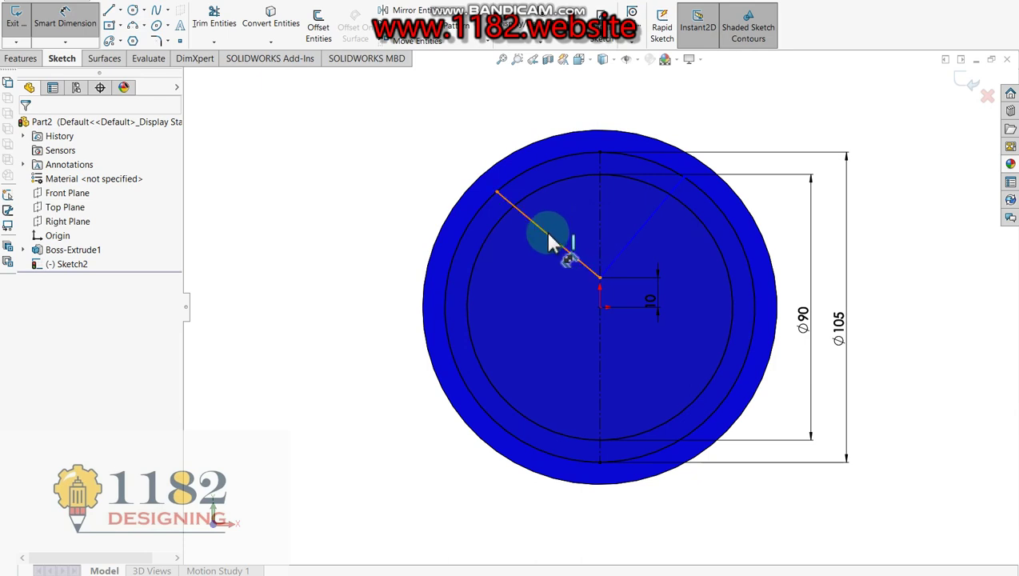
# Measure the angle between the V lines, then delete the left diagonal line.
pyautogui.click(547, 240)
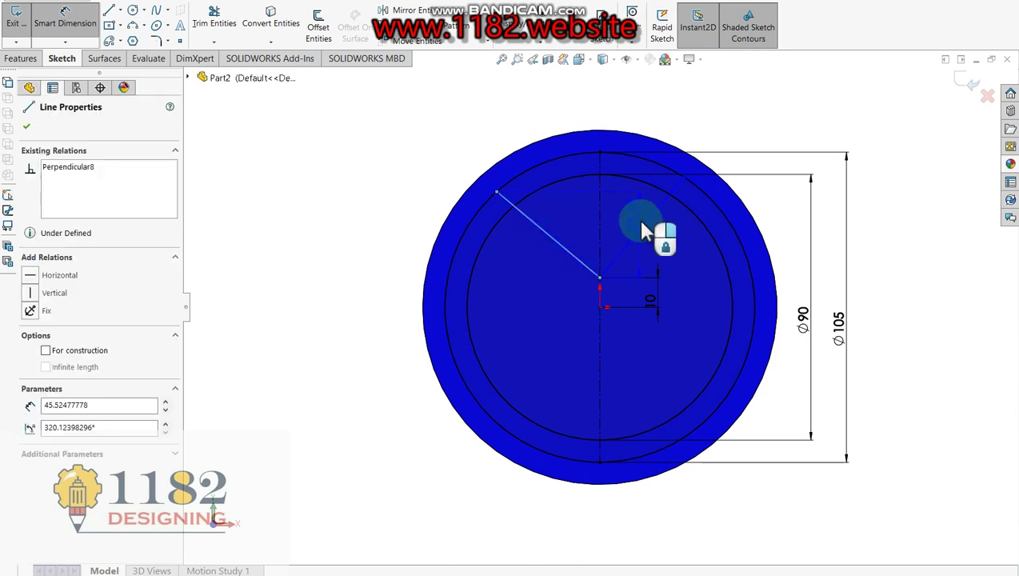
pyautogui.click(649, 230)
pyautogui.click(601, 109)
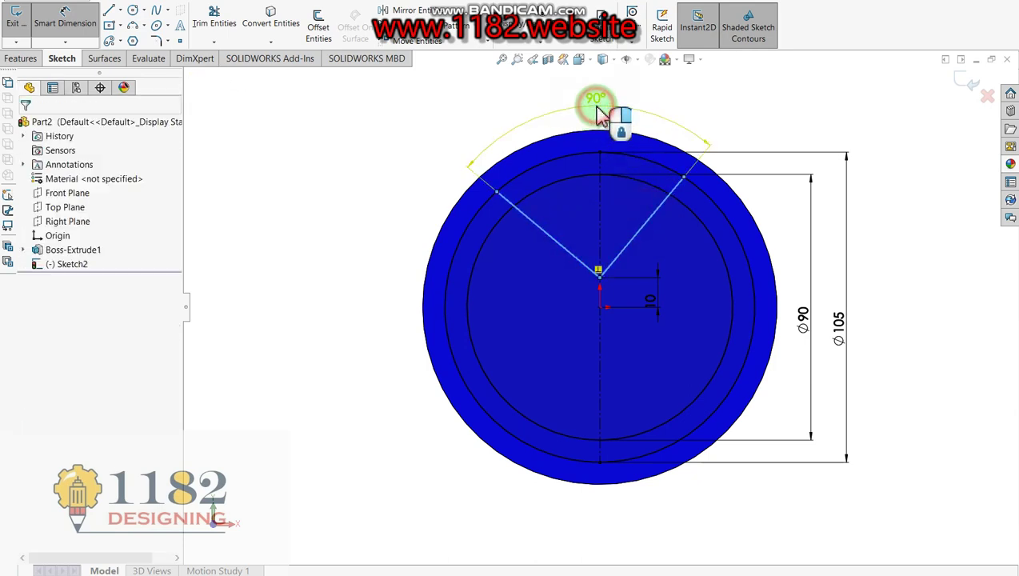
pyautogui.click(658, 310)
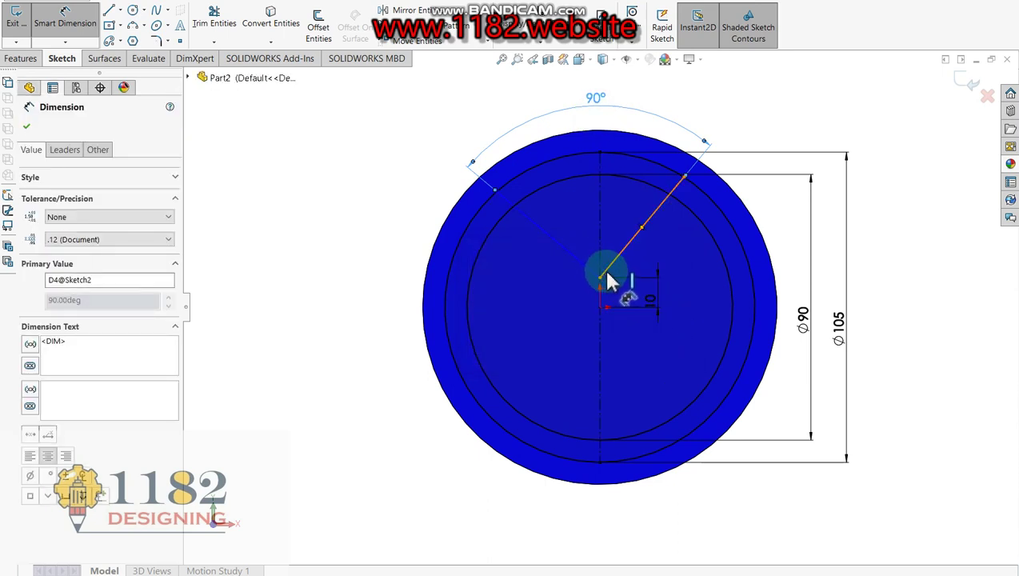
pyautogui.click(551, 239)
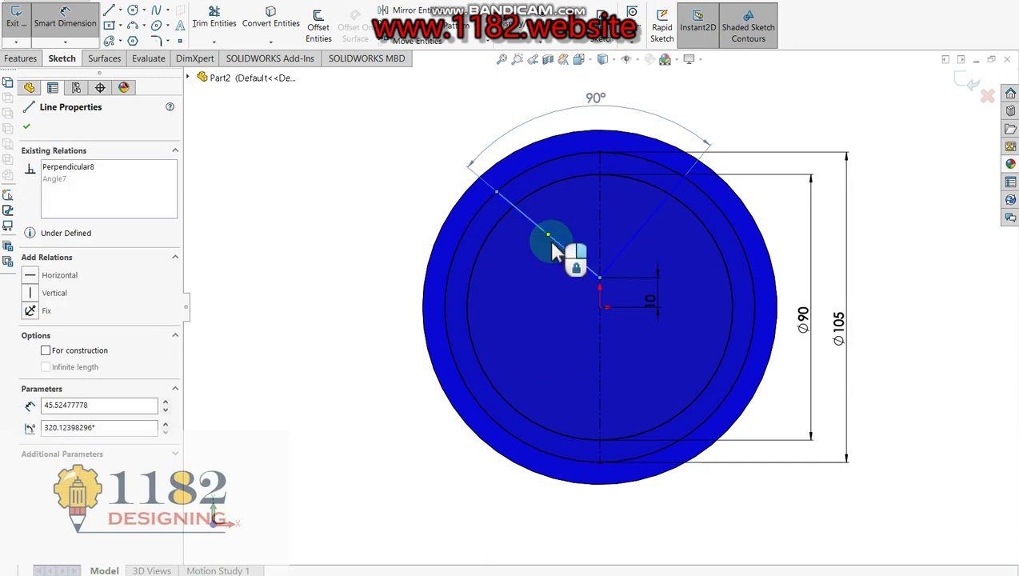
pyautogui.press('Delete')
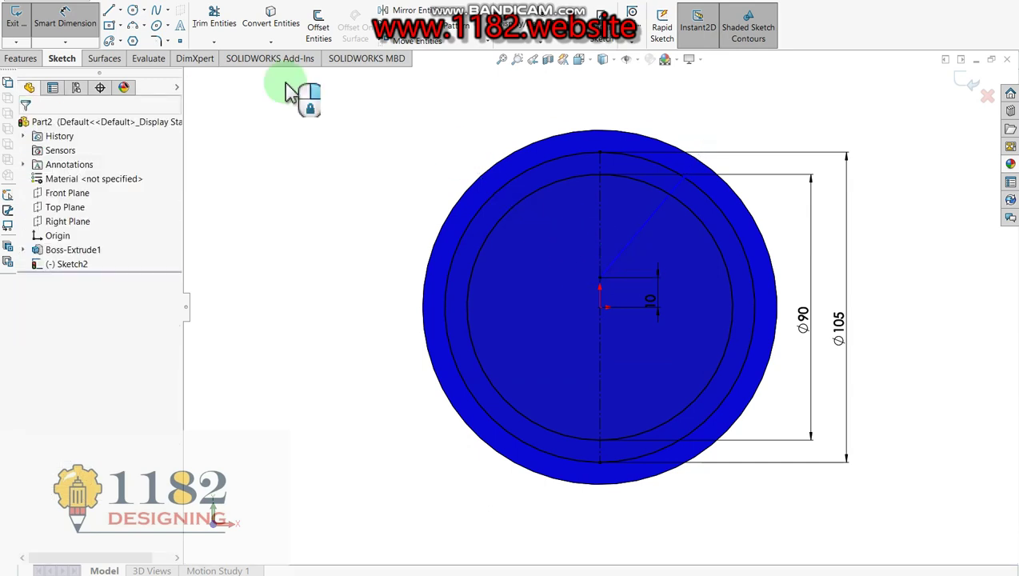
# Set the right diagonal line to 24° (48/2) from the vertical centerline.
pyautogui.click(639, 230)
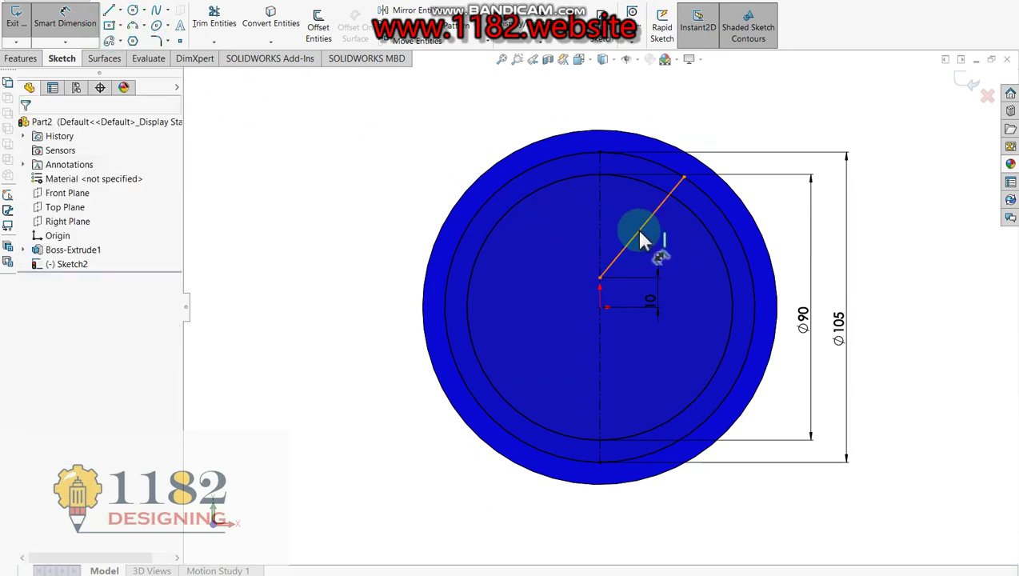
pyautogui.click(600, 210)
pyautogui.click(612, 91)
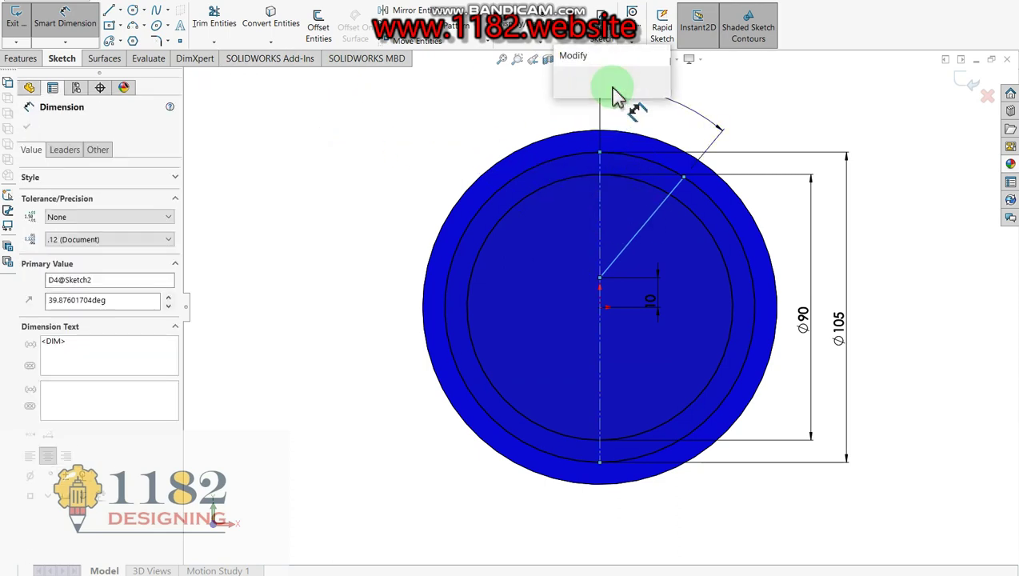
pyautogui.write('48/2')
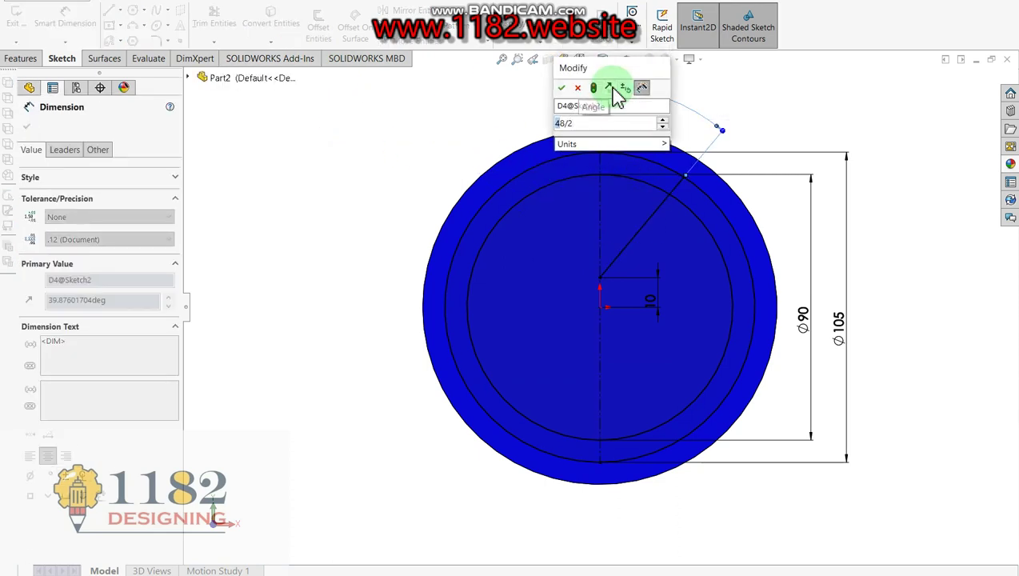
pyautogui.press('Return')
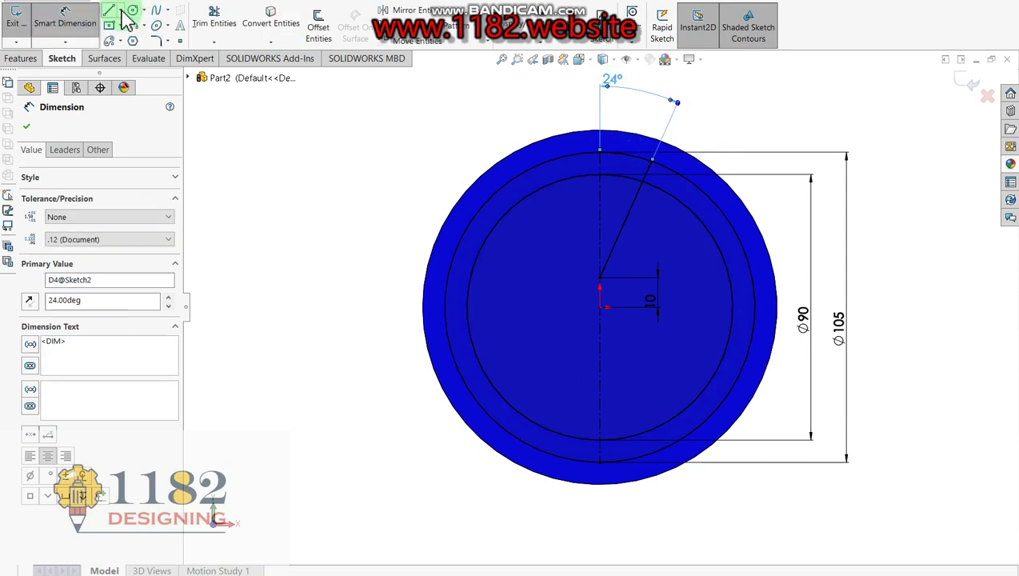
pyautogui.click(116, 16)
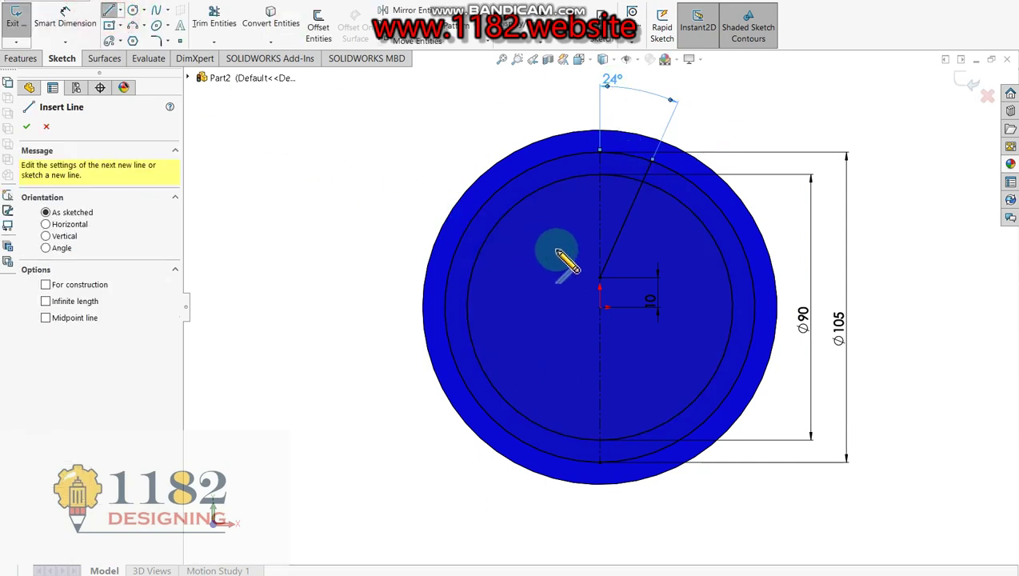
pyautogui.click(599, 280)
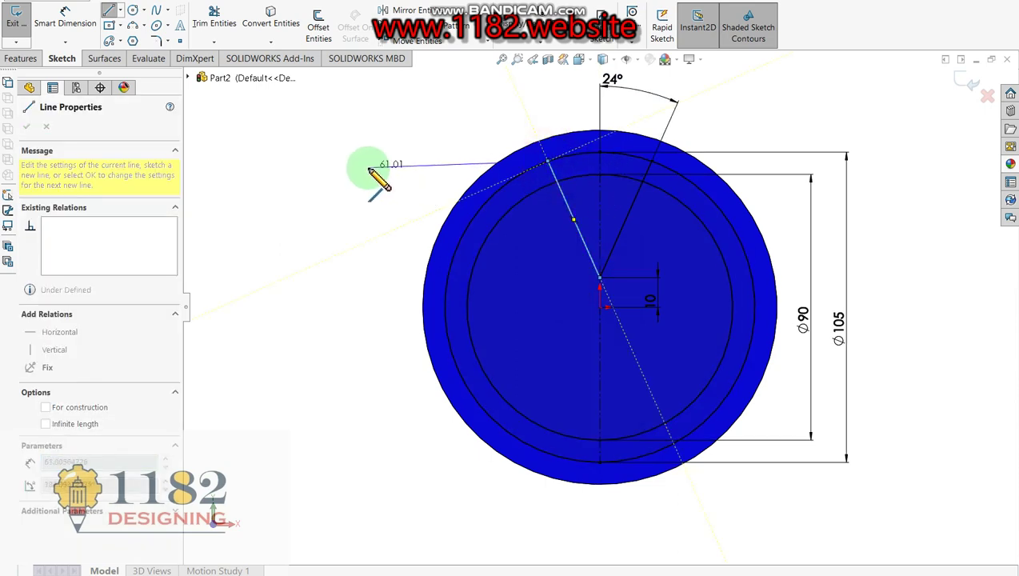
# Dimension the new line 48° from the 24° line to complete the V.
pyautogui.press('Escape')
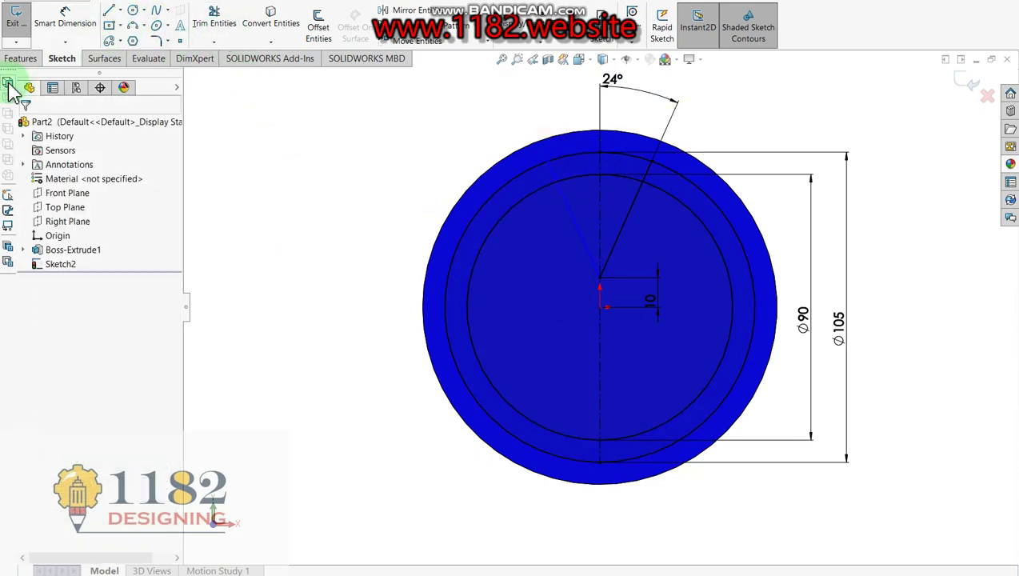
pyautogui.click(64, 19)
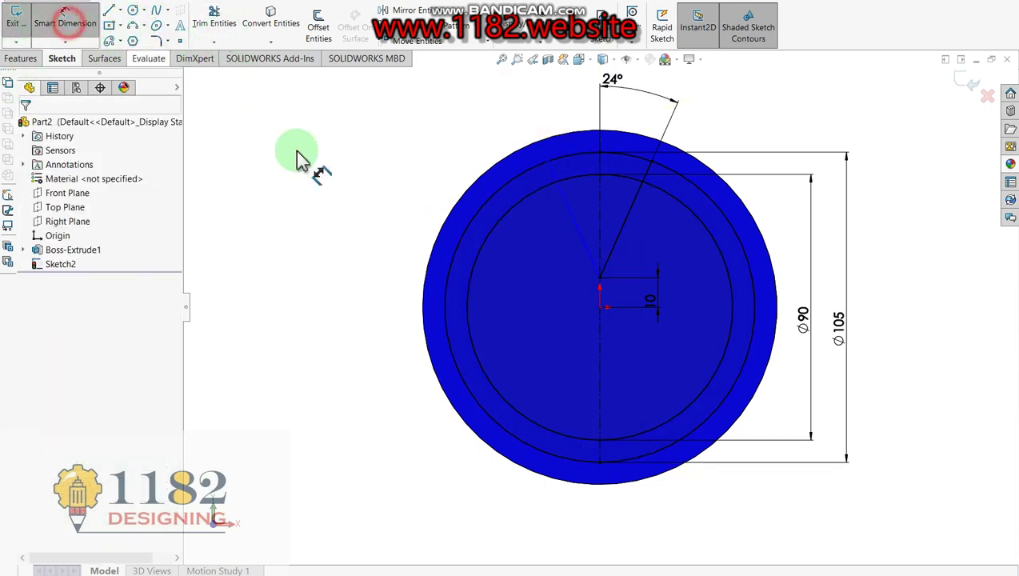
pyautogui.click(588, 222)
pyautogui.click(631, 205)
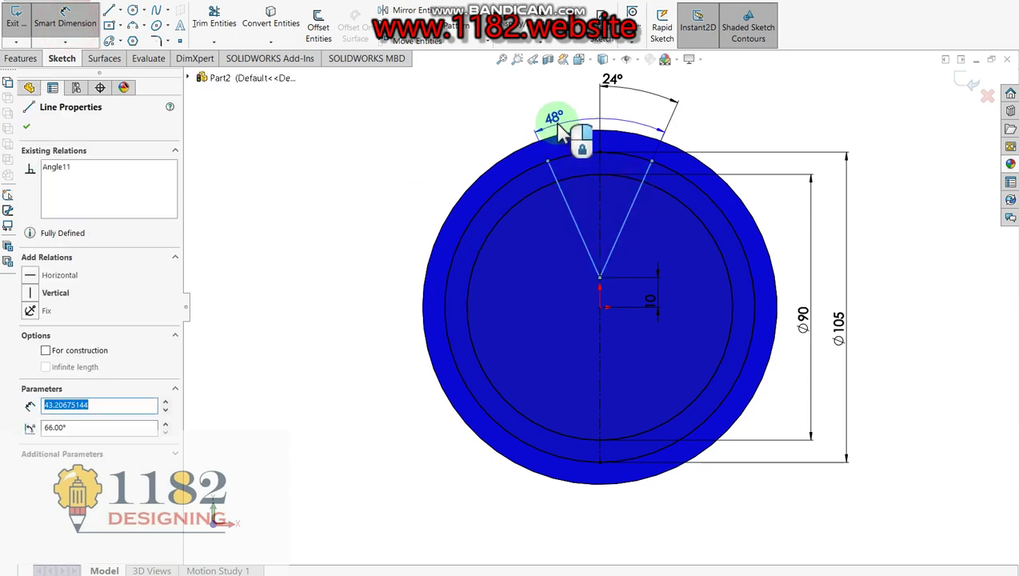
pyautogui.click(559, 131)
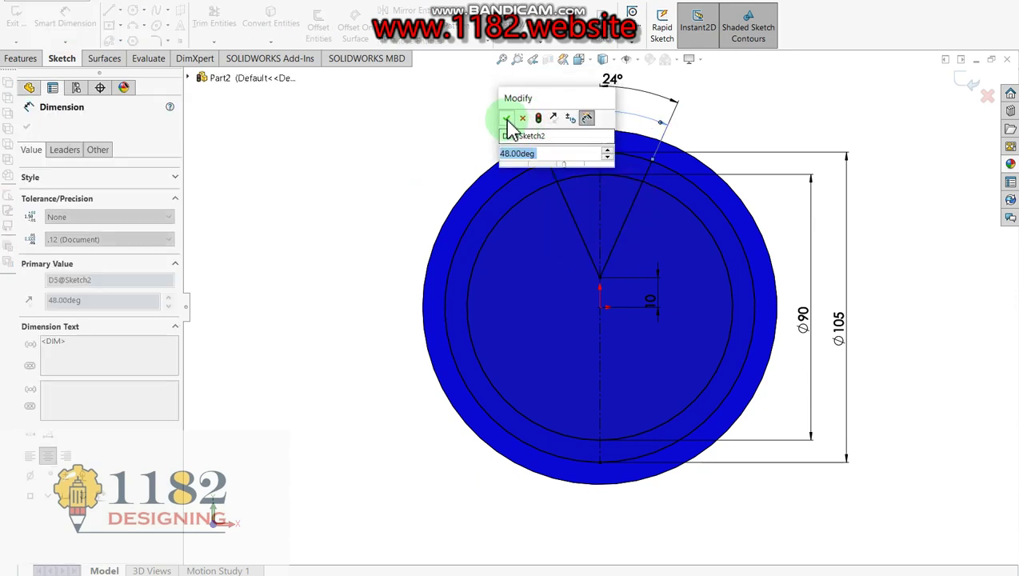
pyautogui.click(507, 120)
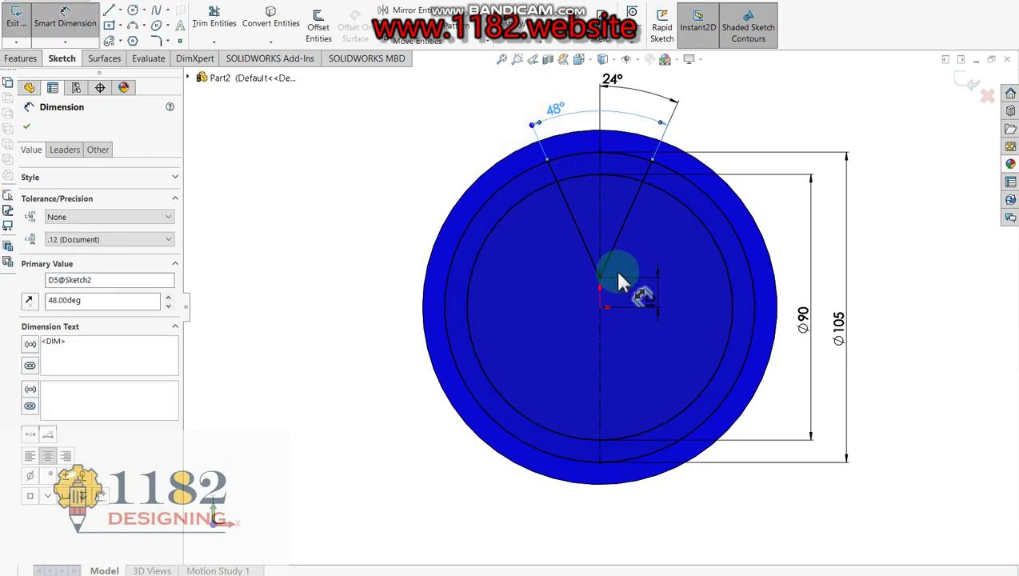
# Offset the V lines by 10 mm and bring up the reference drawing.
pyautogui.click(323, 26)
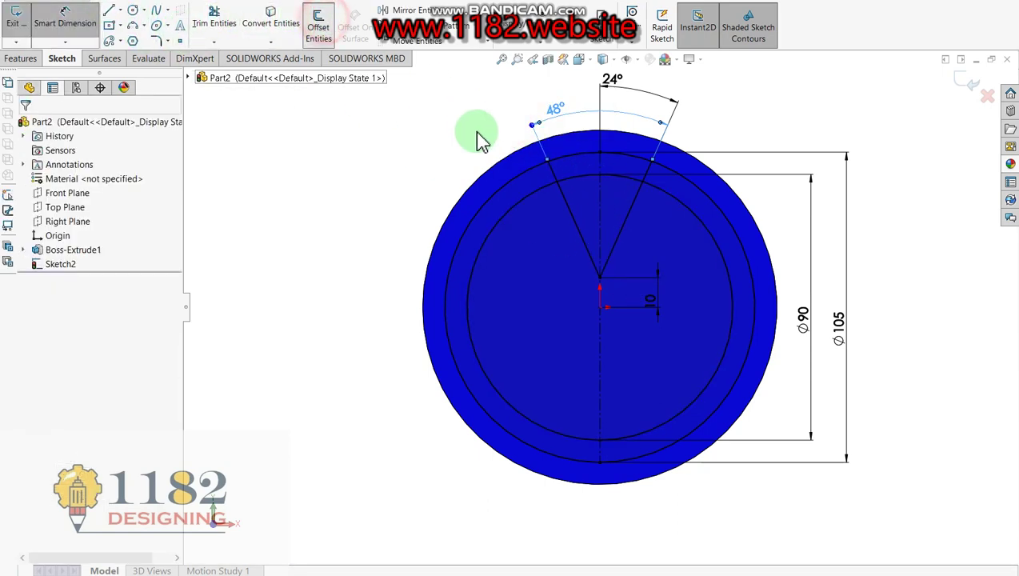
pyautogui.click(623, 244)
pyautogui.click(664, 260)
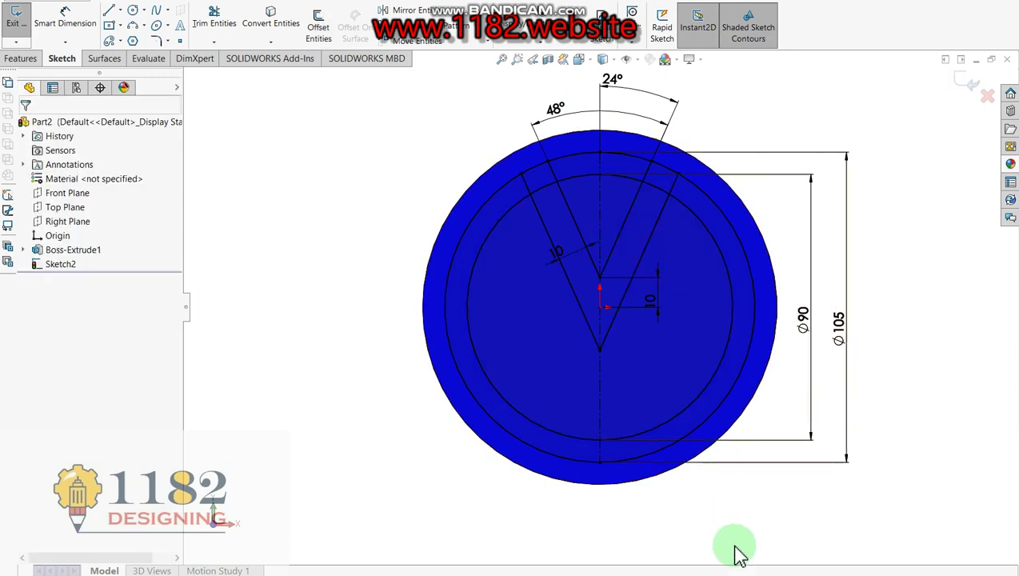
pyautogui.hotkey('alt', 'Tab')
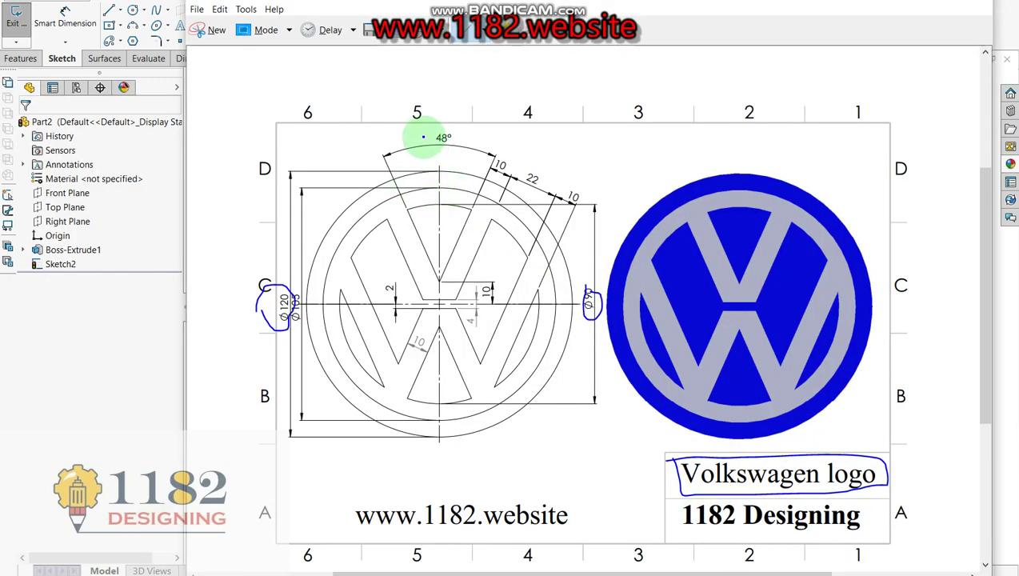
# Mark the 48° angle on the Volkswagen reference drawing.
pyautogui.moveTo(423, 136); pyautogui.dragTo(464, 149)
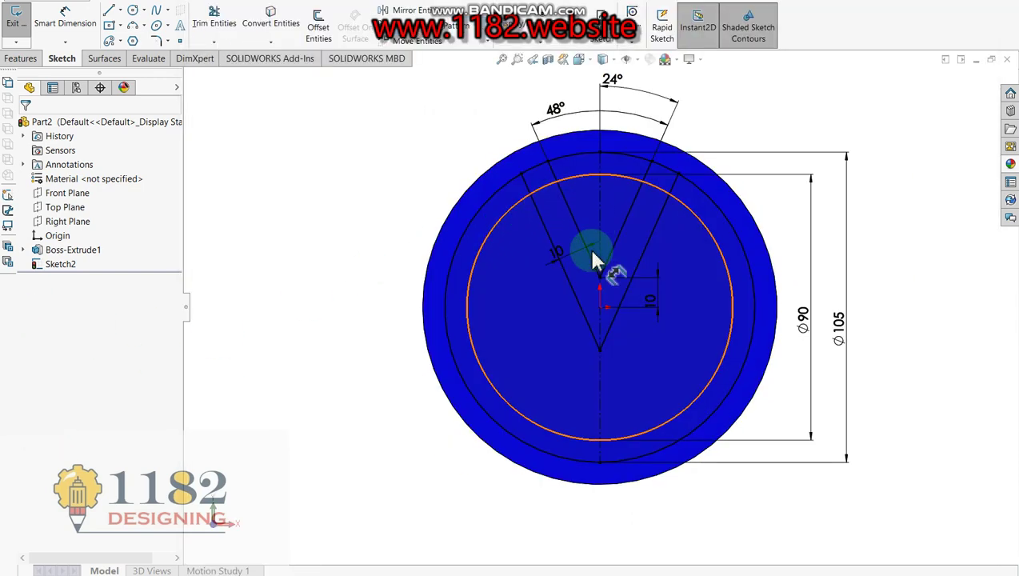
# Draw a horizontal centreline across the disc from edge to edge.
pyautogui.click(121, 11)
pyautogui.click(120, 38)
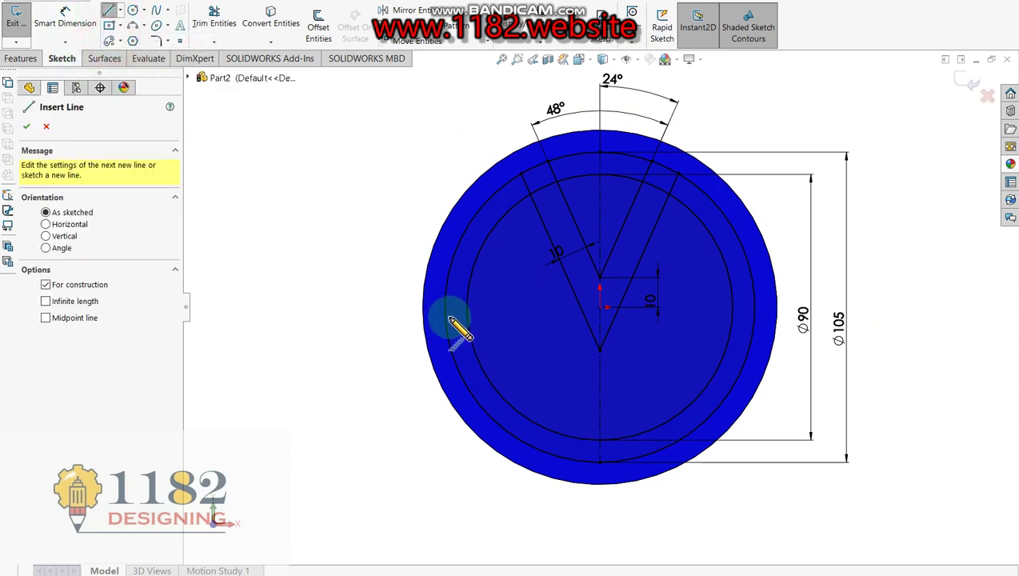
pyautogui.click(444, 307)
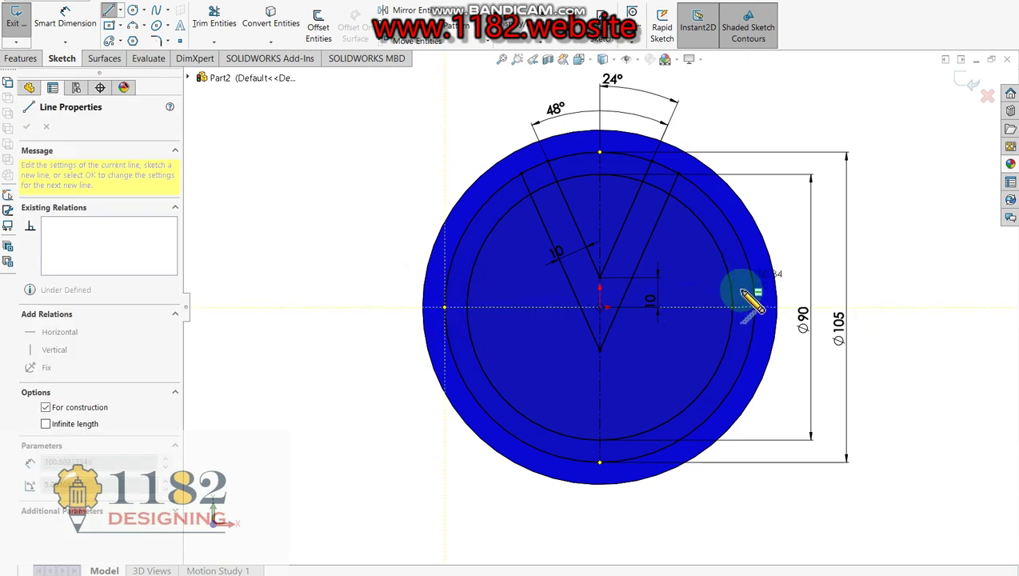
pyautogui.click(755, 307)
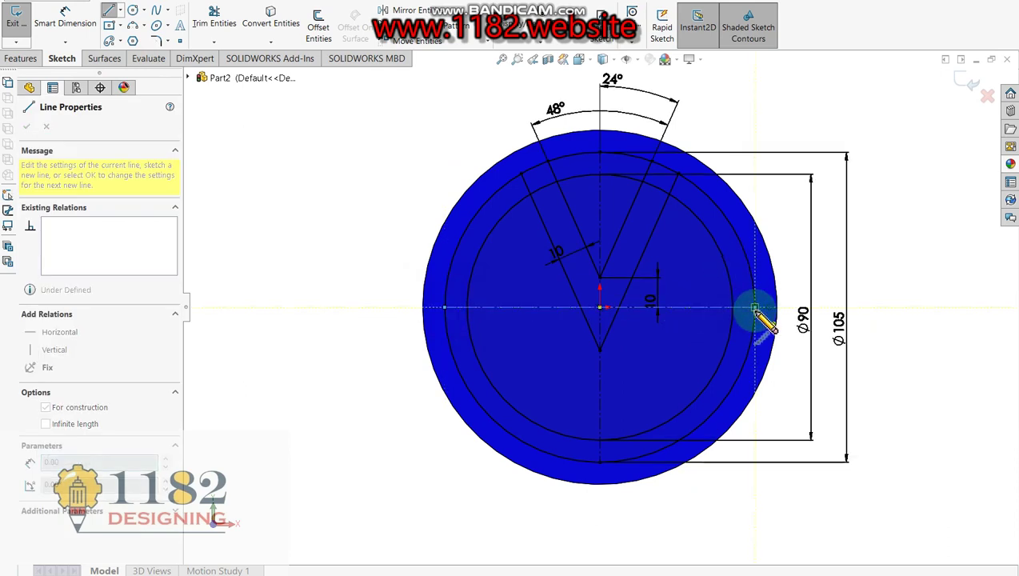
pyautogui.press('Escape')
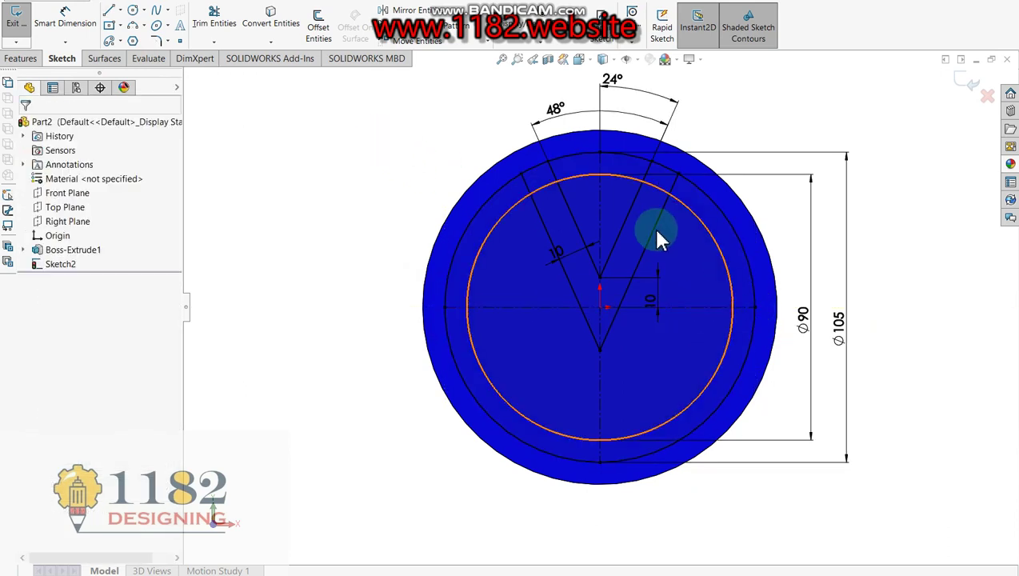
# Mirror the four V lines across the horizontal centreline.
pyautogui.click(648, 227)
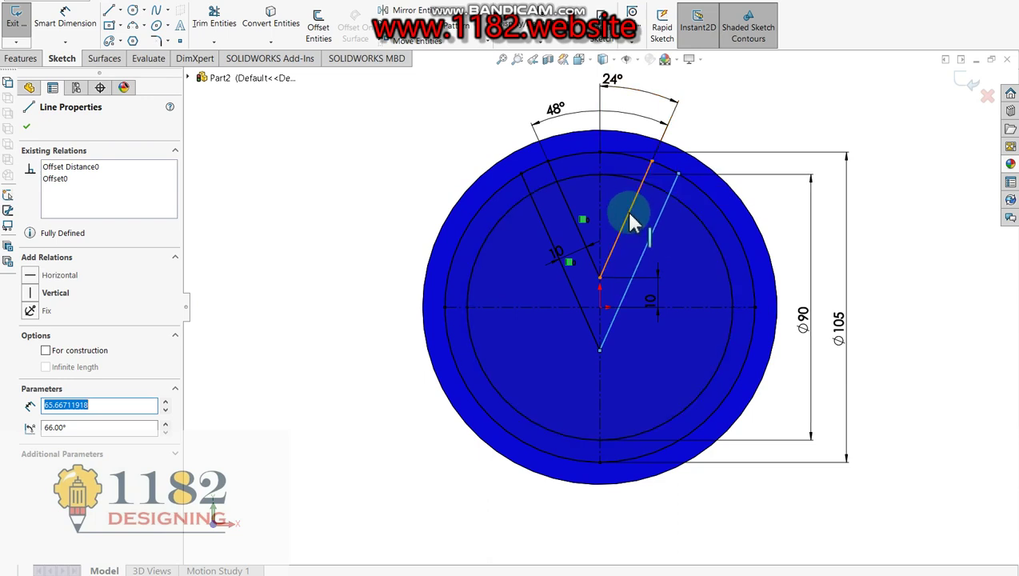
pyautogui.keyDown('ctrl'); pyautogui.click(632, 222); pyautogui.keyUp('ctrl')
pyautogui.keyDown('ctrl'); pyautogui.click(573, 226); pyautogui.keyUp('ctrl')
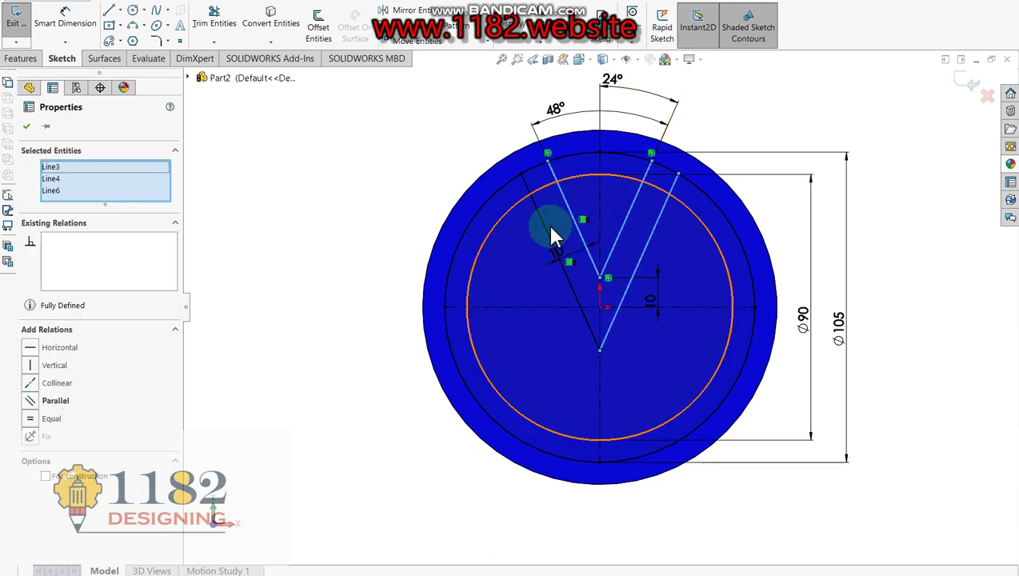
pyautogui.keyDown('ctrl'); pyautogui.click(552, 236); pyautogui.keyUp('ctrl')
pyautogui.keyDown('ctrl'); pyautogui.click(532, 308); pyautogui.keyUp('ctrl')
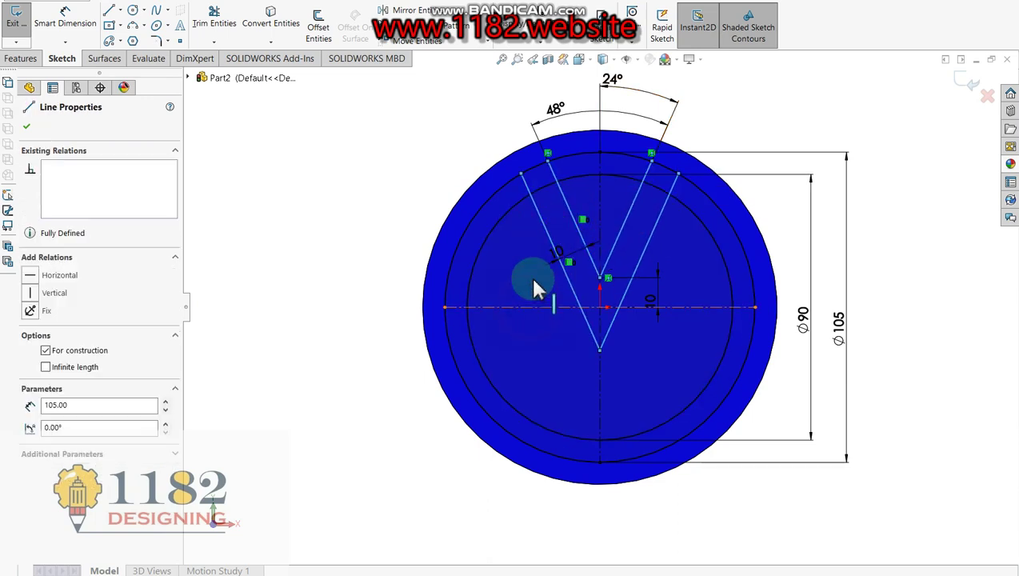
pyautogui.click(415, 14)
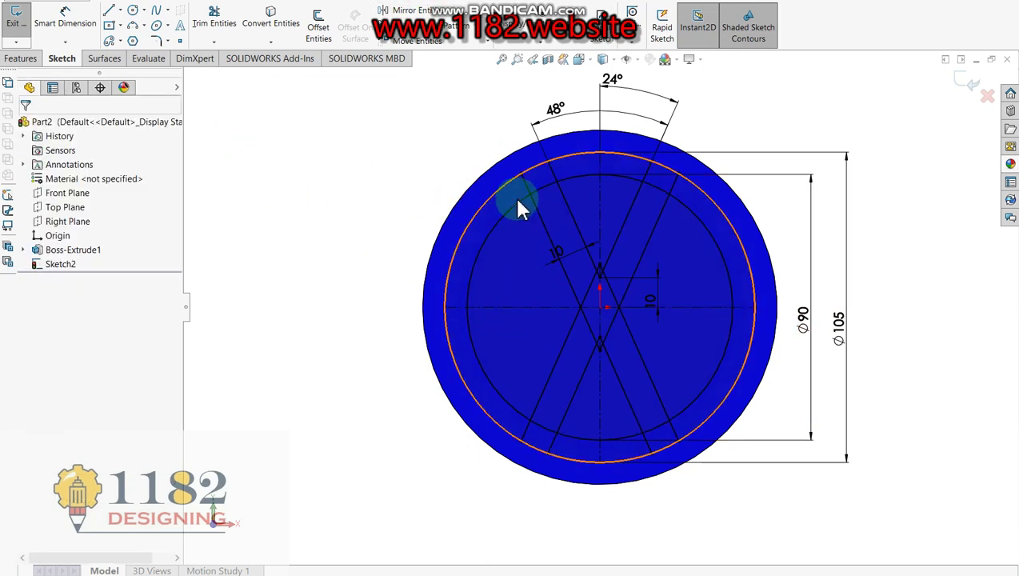
pyautogui.click(316, 24)
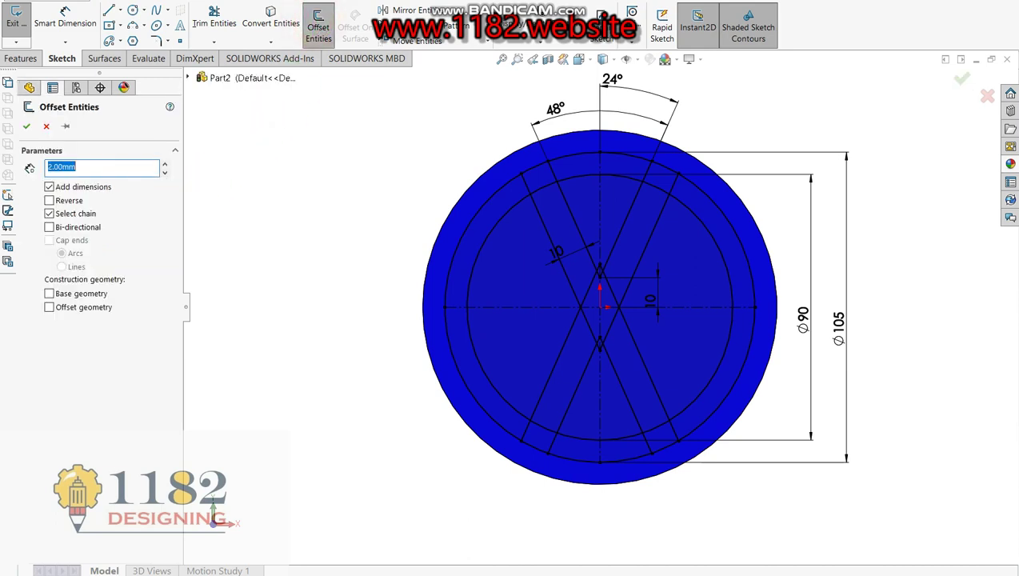
# Offset the horizontal centreline by 2 mm above and below it.
pyautogui.click(542, 307)
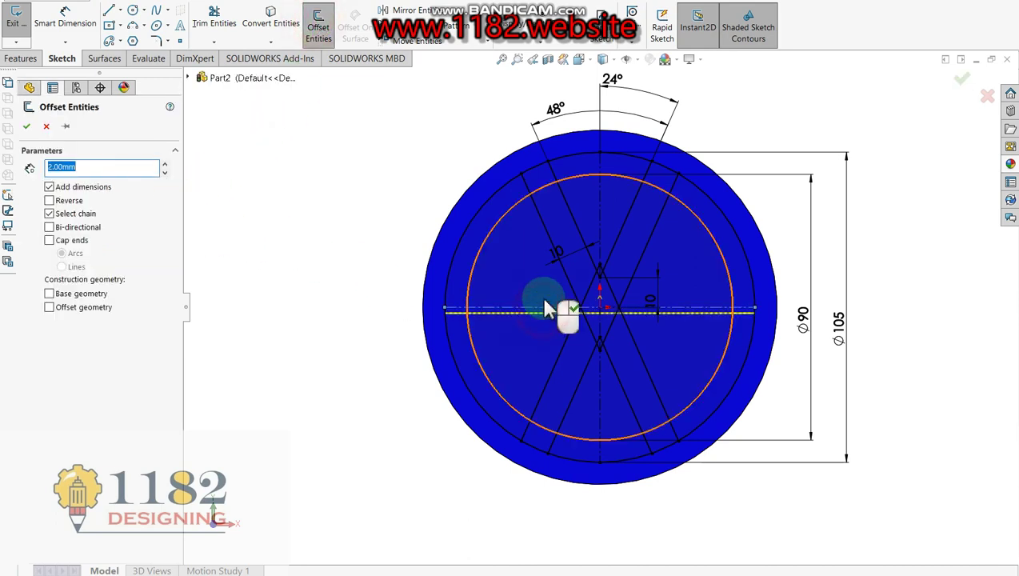
pyautogui.rightClick(546, 308)
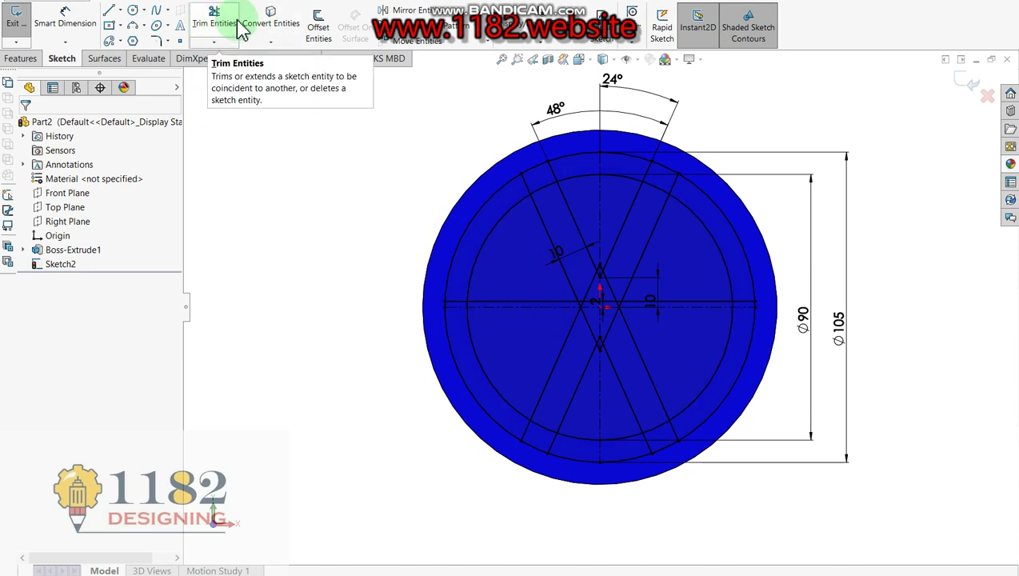
pyautogui.click(317, 27)
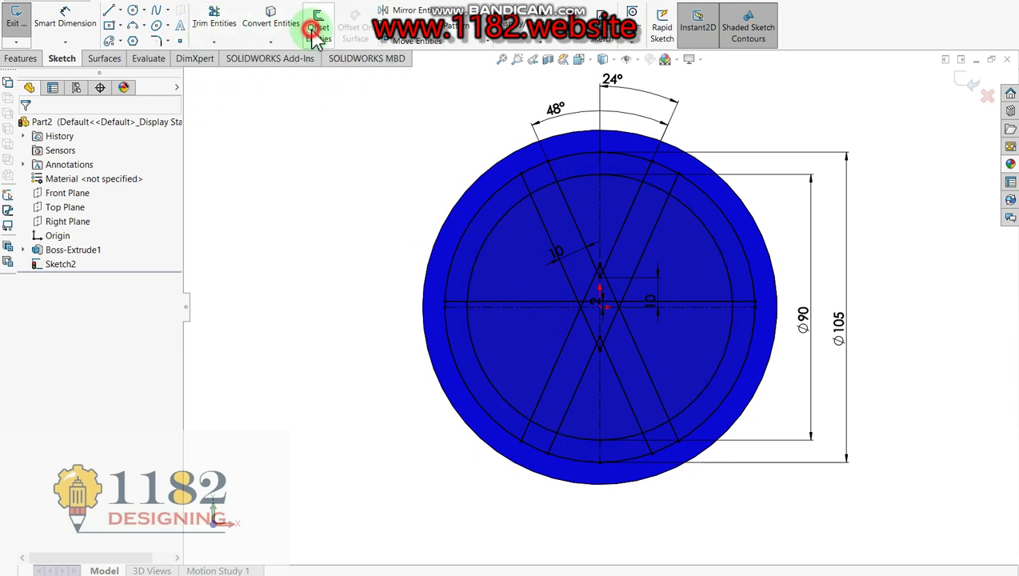
pyautogui.click(493, 307)
pyautogui.rightClick(518, 328)
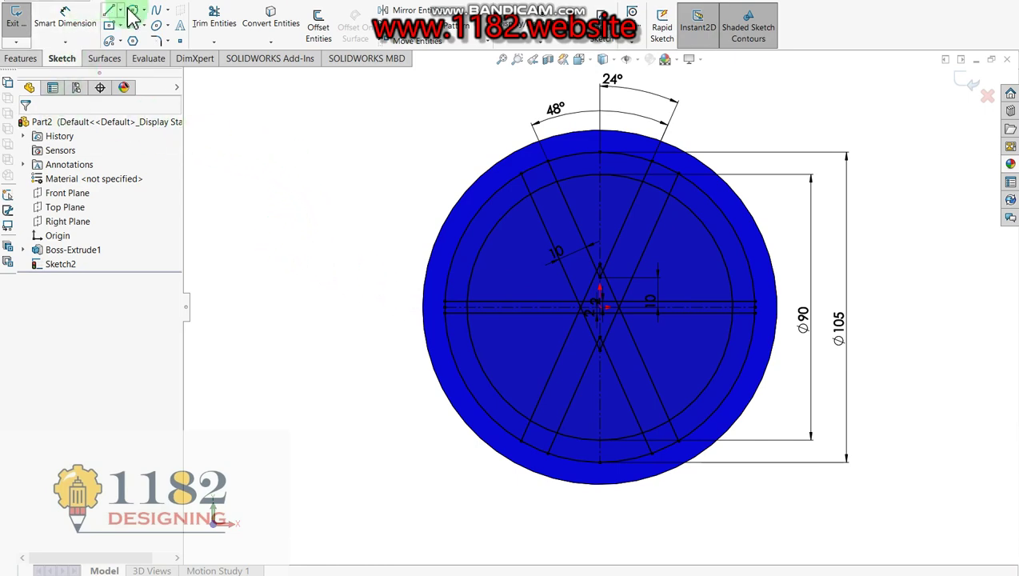
pyautogui.click(214, 23)
# Power-trim the 2 mm offset lines where they cross the V strokes near the centre.
pyautogui.scroll(-3, 574, 284)
pyautogui.scroll(-3, 577, 286)
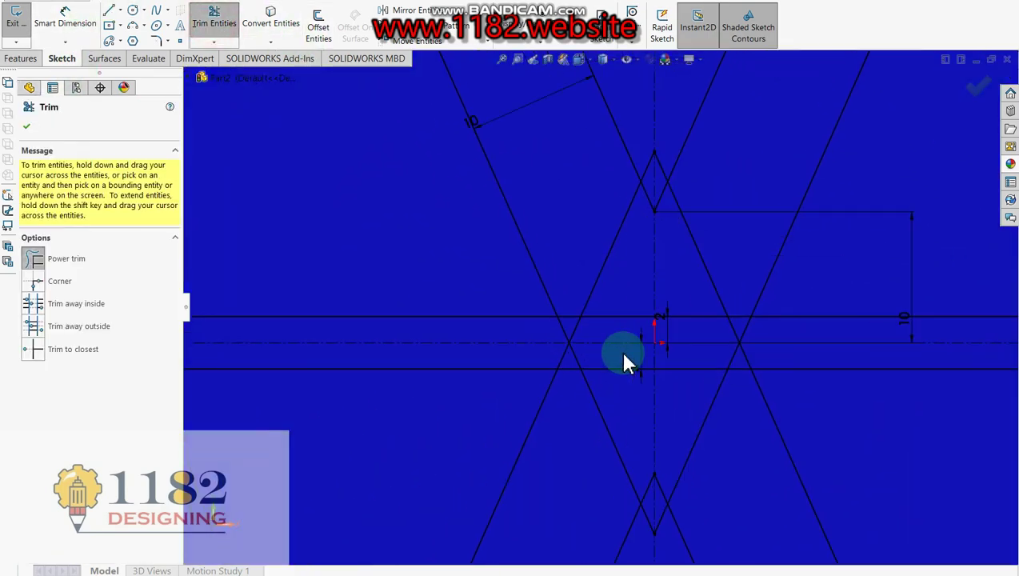
pyautogui.moveTo(543, 332); pyautogui.dragTo(767, 344)
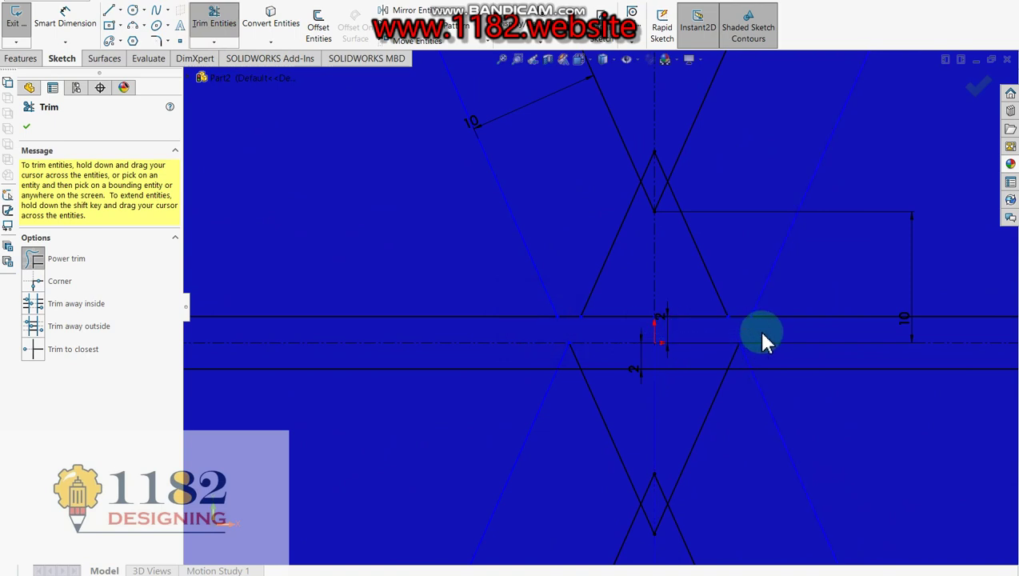
pyautogui.click(776, 359)
pyautogui.moveTo(565, 364)
pyautogui.mouseDown()
pyautogui.moveTo(462, 388)
pyautogui.moveTo(440, 364)
pyautogui.mouseUp()
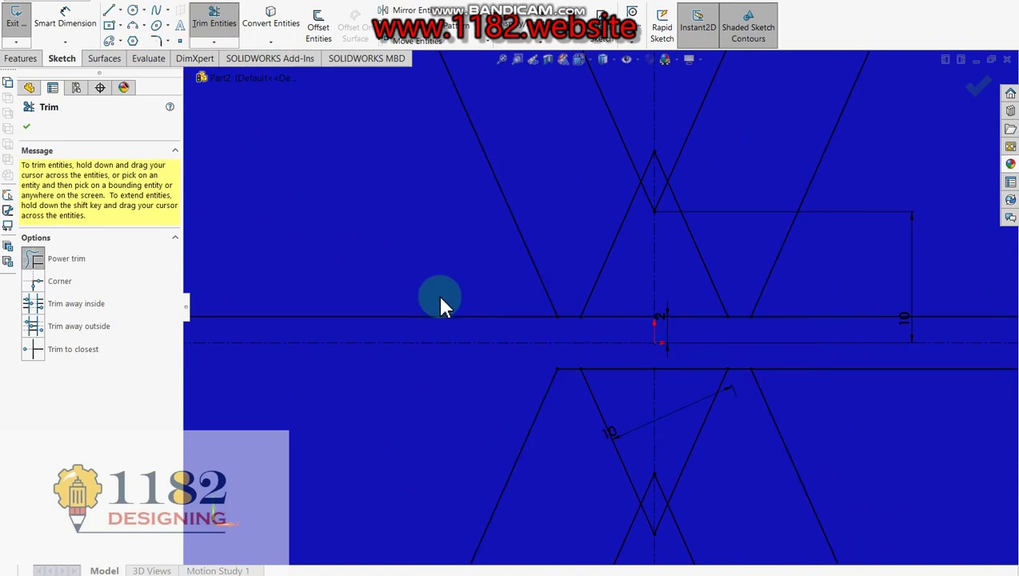
pyautogui.moveTo(447, 311); pyautogui.dragTo(448, 321)
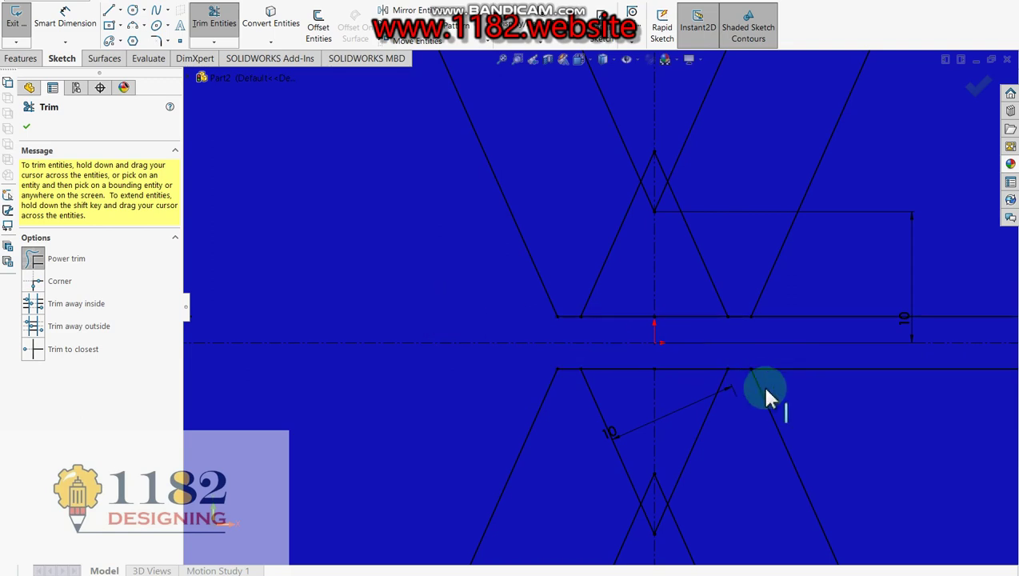
pyautogui.scroll(3, 729, 390)
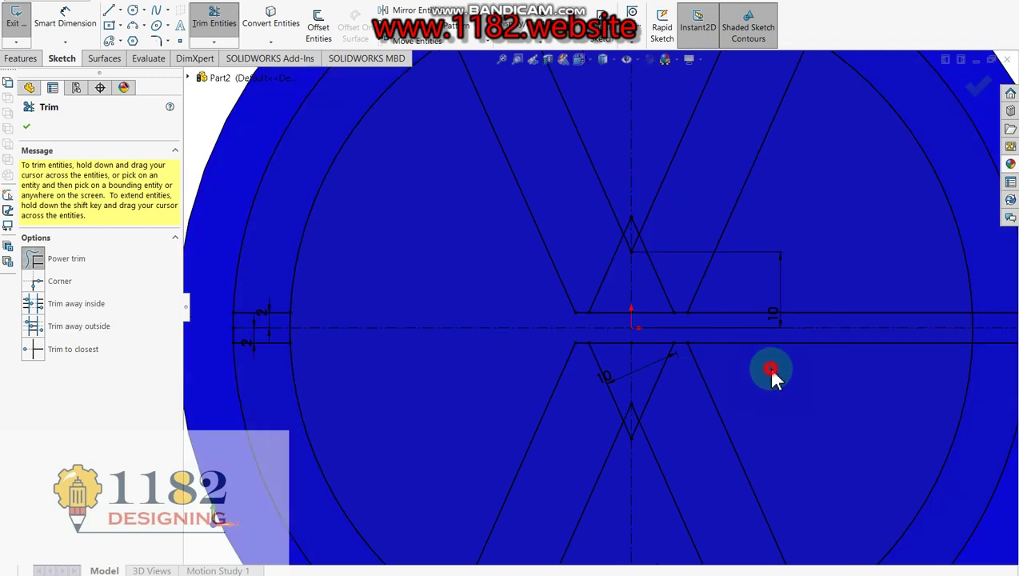
pyautogui.moveTo(762, 353)
pyautogui.mouseDown()
pyautogui.moveTo(751, 314)
pyautogui.moveTo(670, 294)
pyautogui.mouseUp()
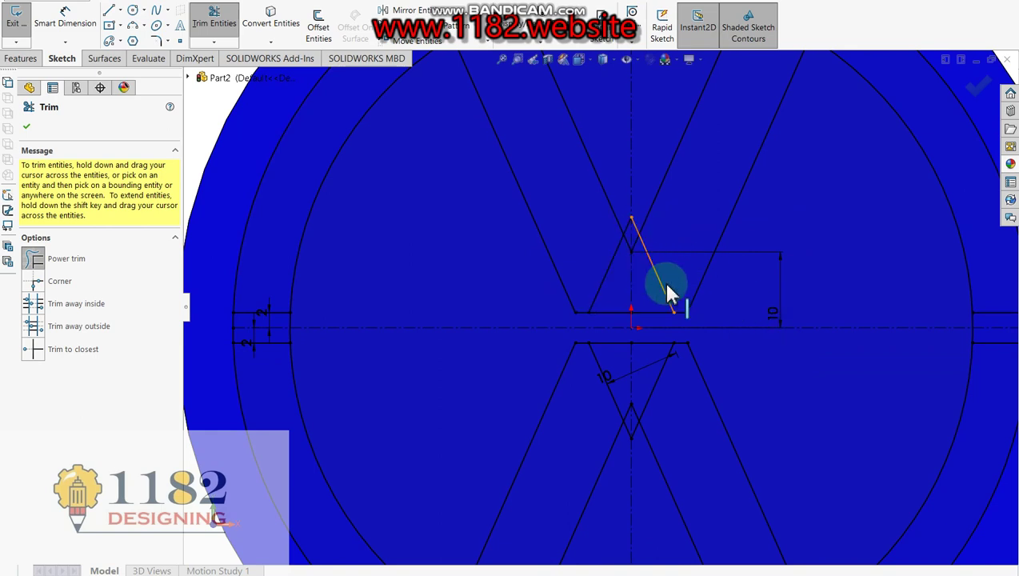
pyautogui.press('Escape')
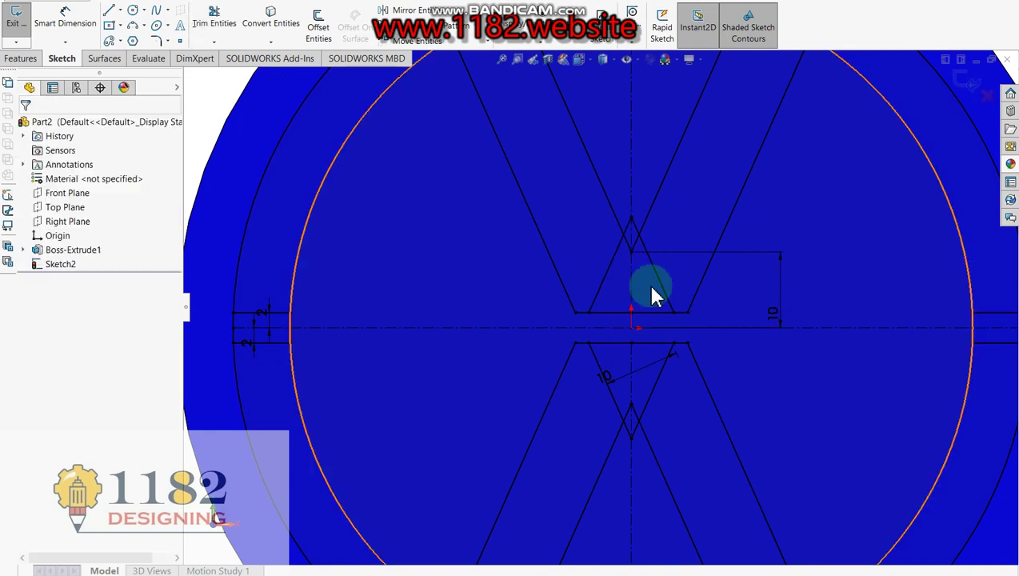
# Delete the short slanted line fragment near the centre of the sketch.
pyautogui.click(664, 297)
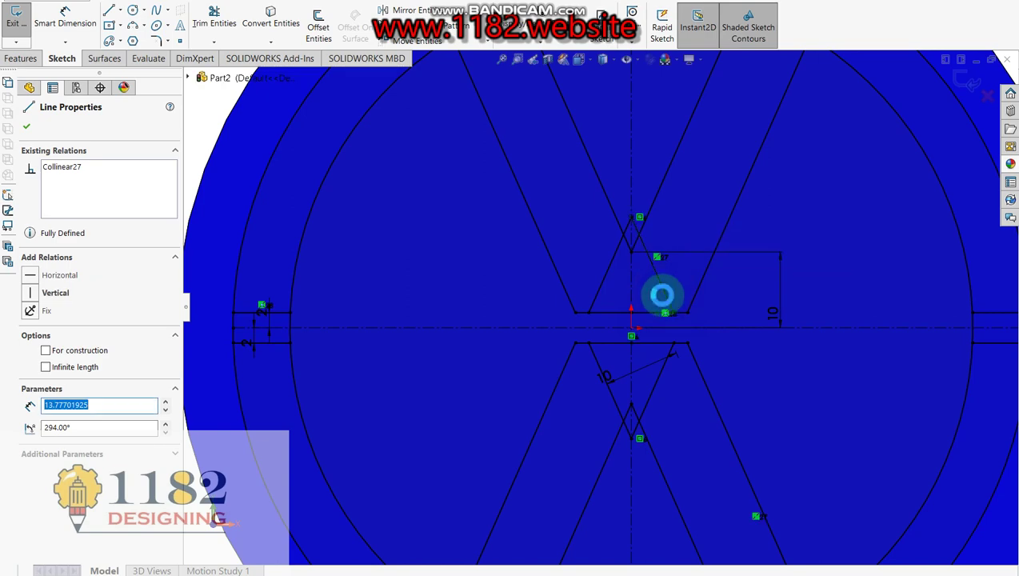
pyautogui.press('Escape')
pyautogui.click(662, 386)
pyautogui.press('Escape')
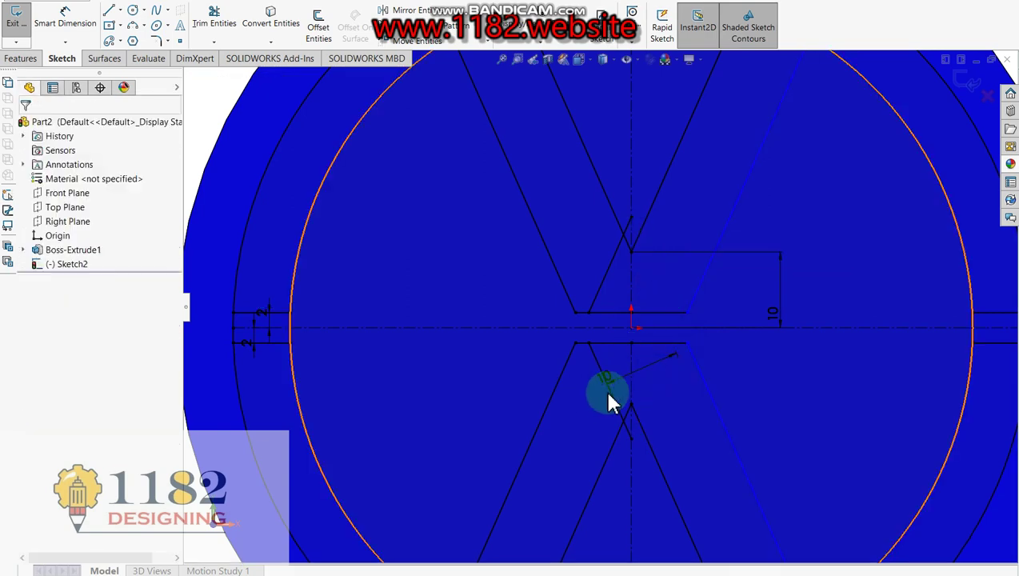
pyautogui.click(612, 397)
pyautogui.press('Escape')
pyautogui.scroll(2, 621, 356)
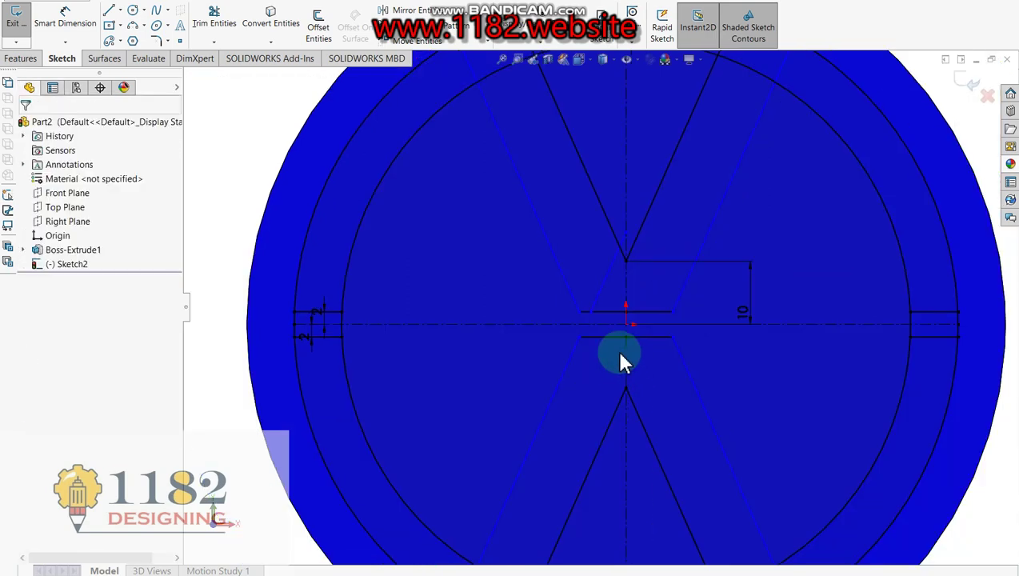
pyautogui.scroll(1, 630, 365)
pyautogui.scroll(1, 609, 296)
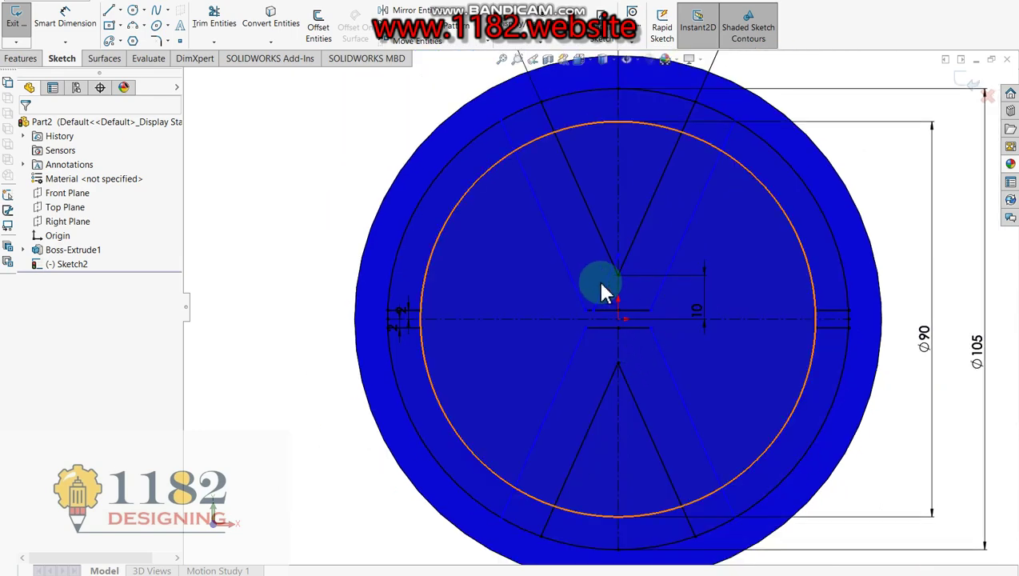
pyautogui.click(603, 289)
pyautogui.press('Delete')
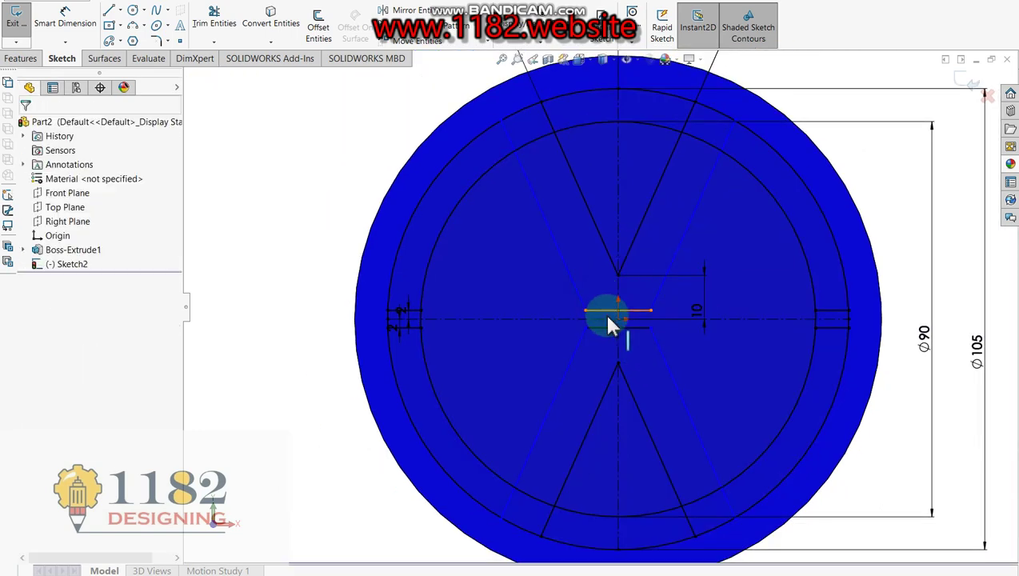
# Delete the short horizontal fragments at the left, centre and right edge, dismissing the endpoint warning.
pyautogui.click(407, 327)
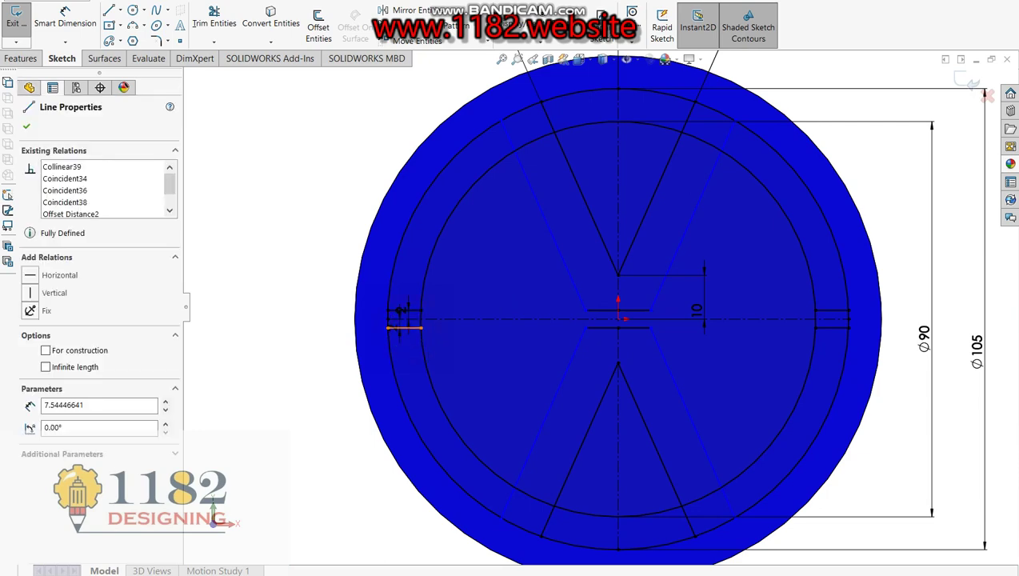
pyautogui.press('Delete')
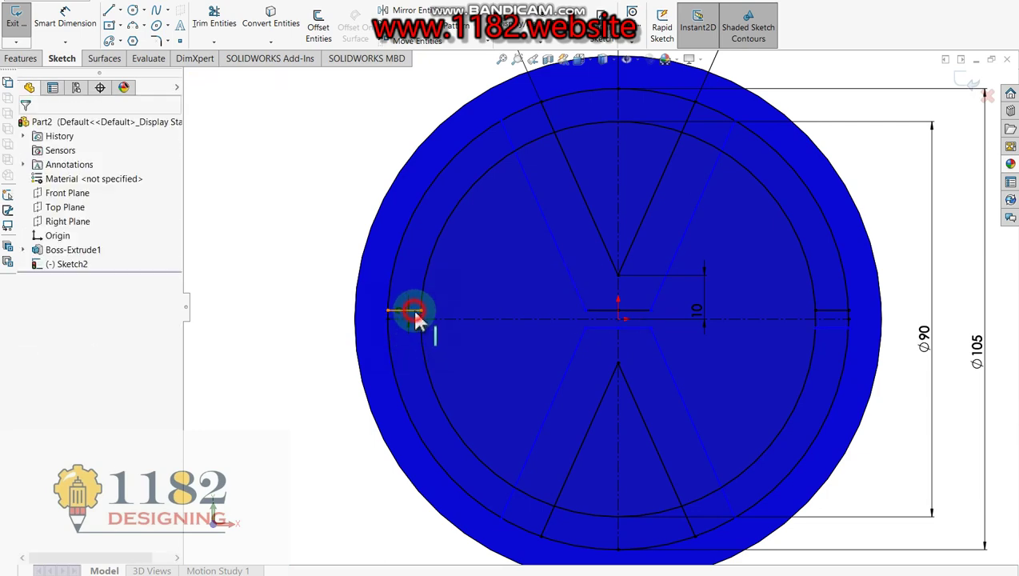
pyautogui.click(830, 312)
pyautogui.press('Delete')
pyautogui.click(835, 339)
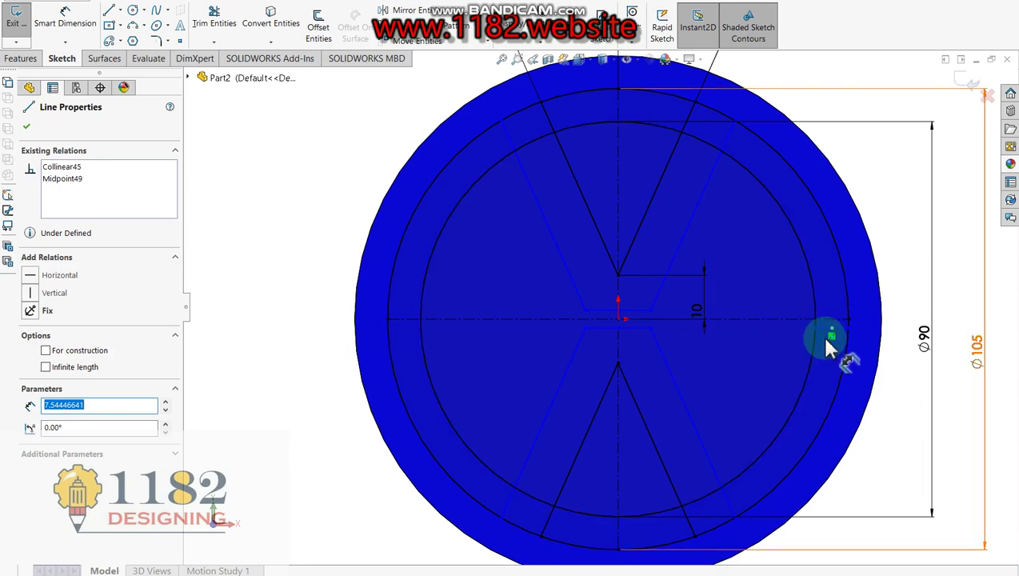
pyautogui.press('Delete')
pyautogui.click(656, 293)
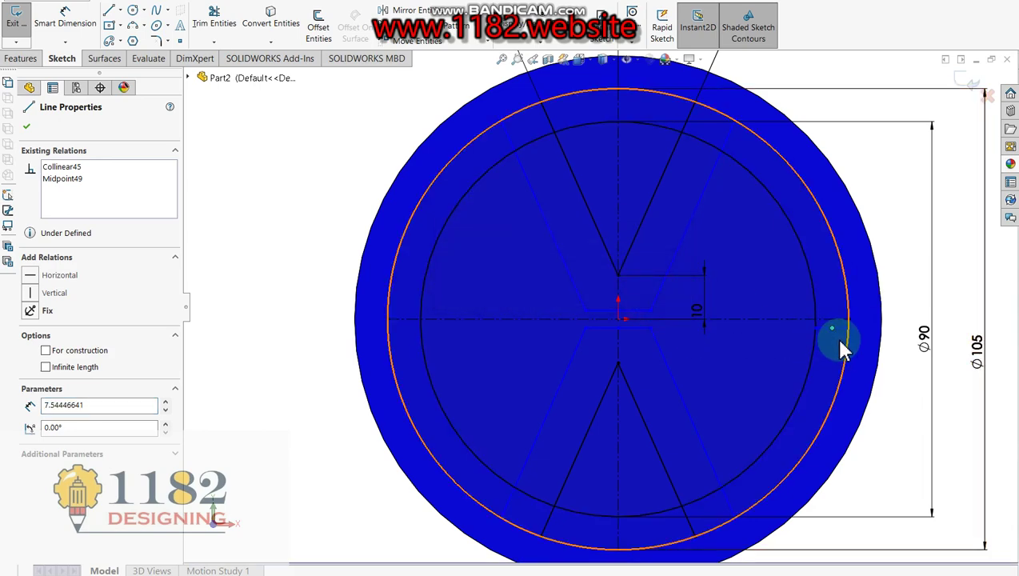
pyautogui.click(841, 343)
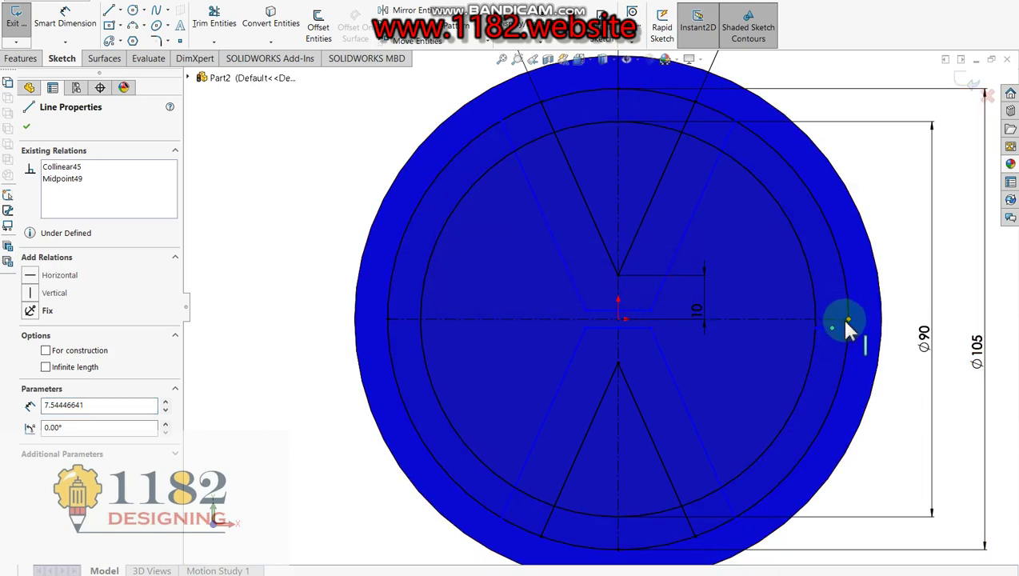
pyautogui.press('Delete')
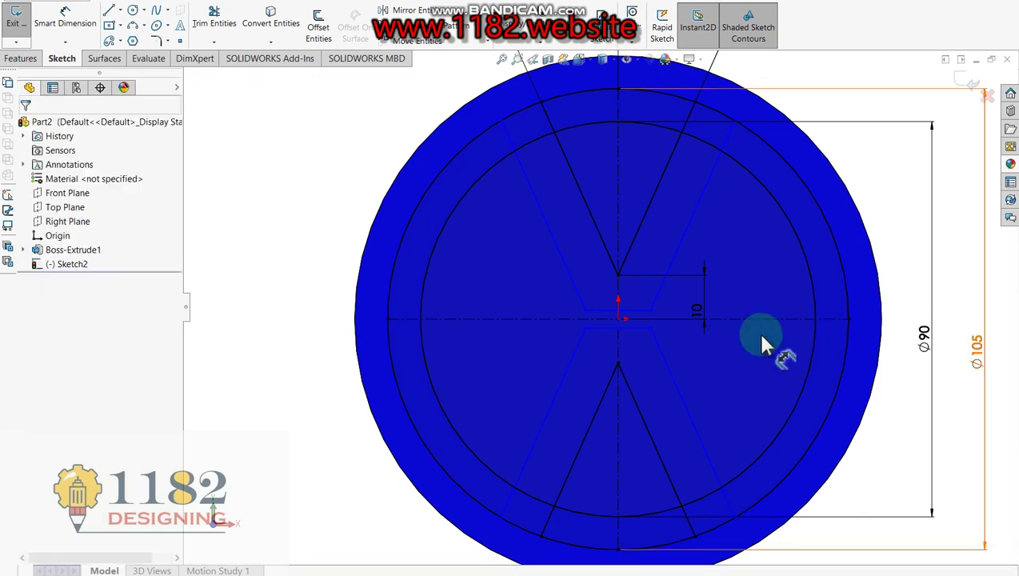
pyautogui.click(32, 16)
# Dimension the central gap at 4 mm and its line 2 mm from the centreline.
pyautogui.click(634, 312)
pyautogui.click(644, 333)
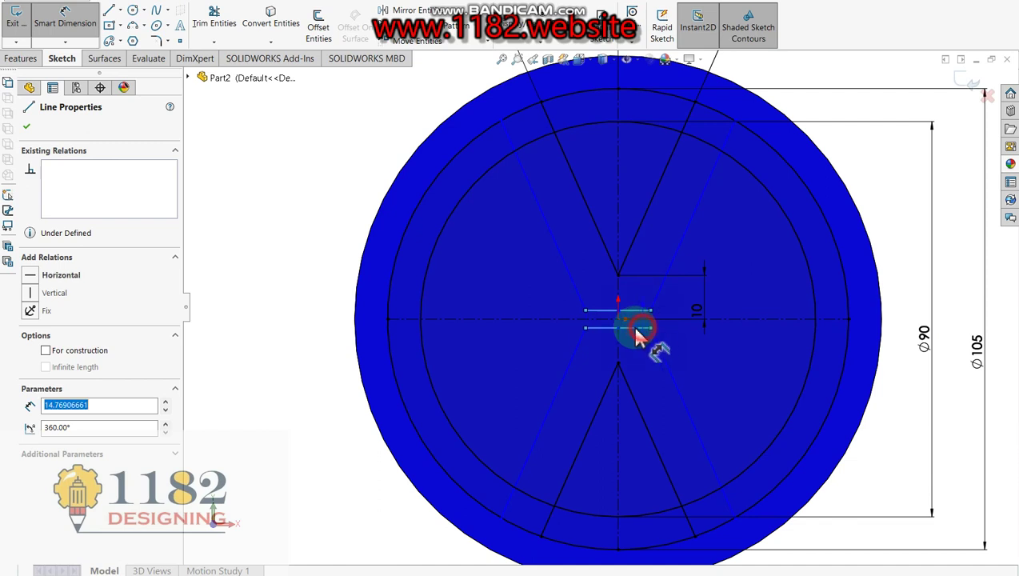
pyautogui.click(528, 340)
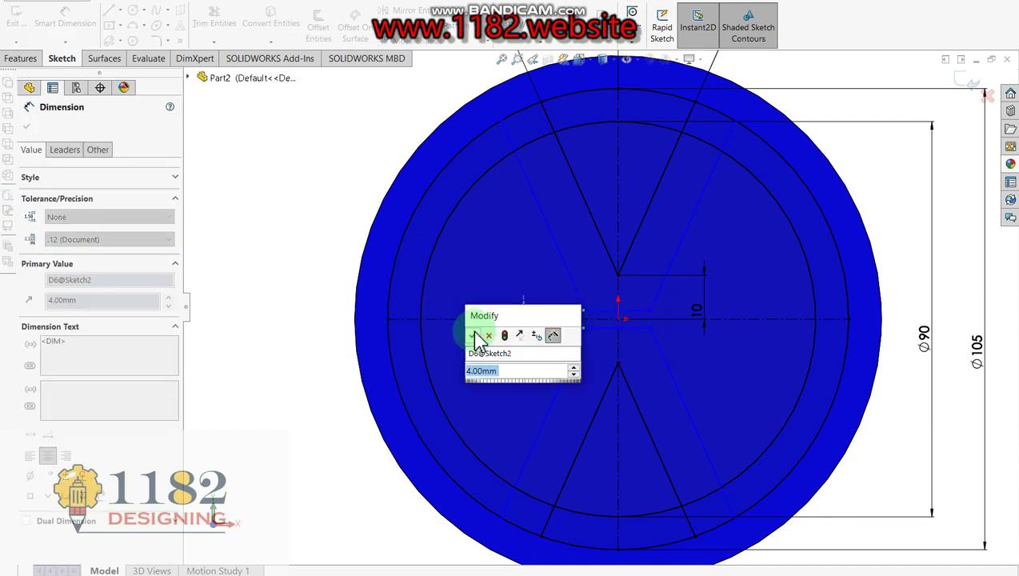
pyautogui.click(475, 335)
pyautogui.click(671, 319)
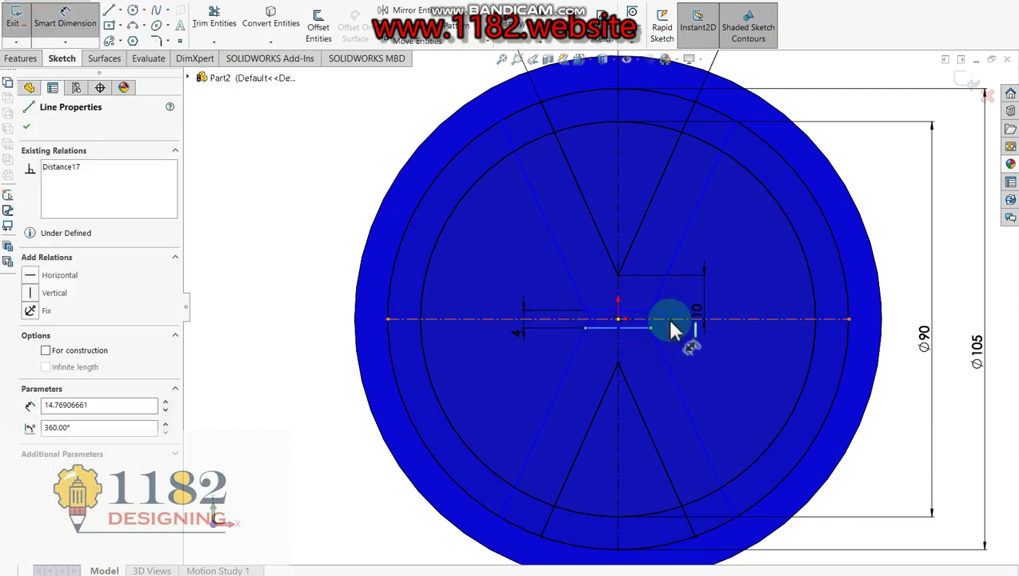
pyautogui.click(684, 340)
pyautogui.click(654, 340)
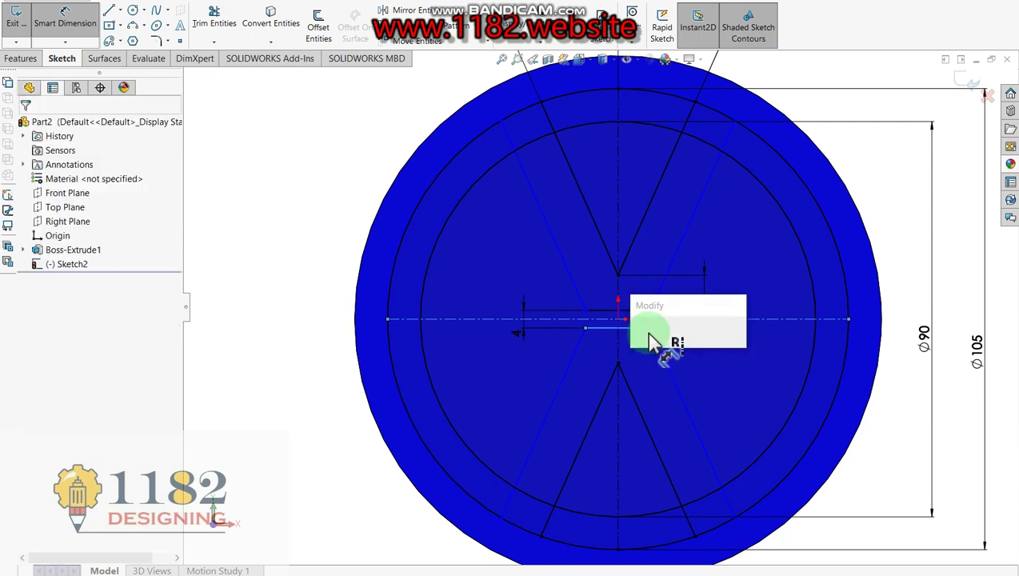
pyautogui.click(640, 339)
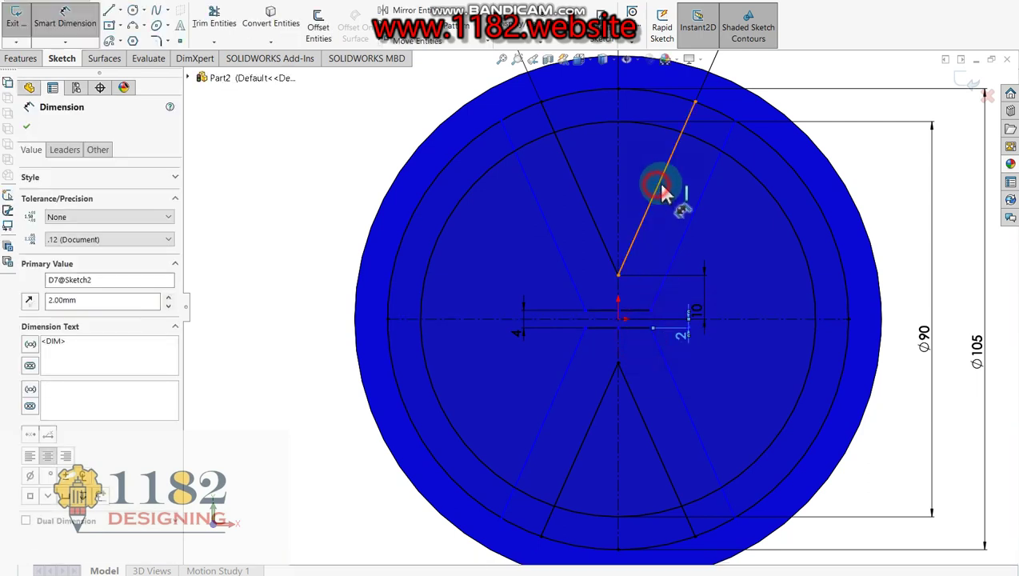
# Dimension the right and left upper V strokes at 10 mm wide each.
pyautogui.click(699, 205)
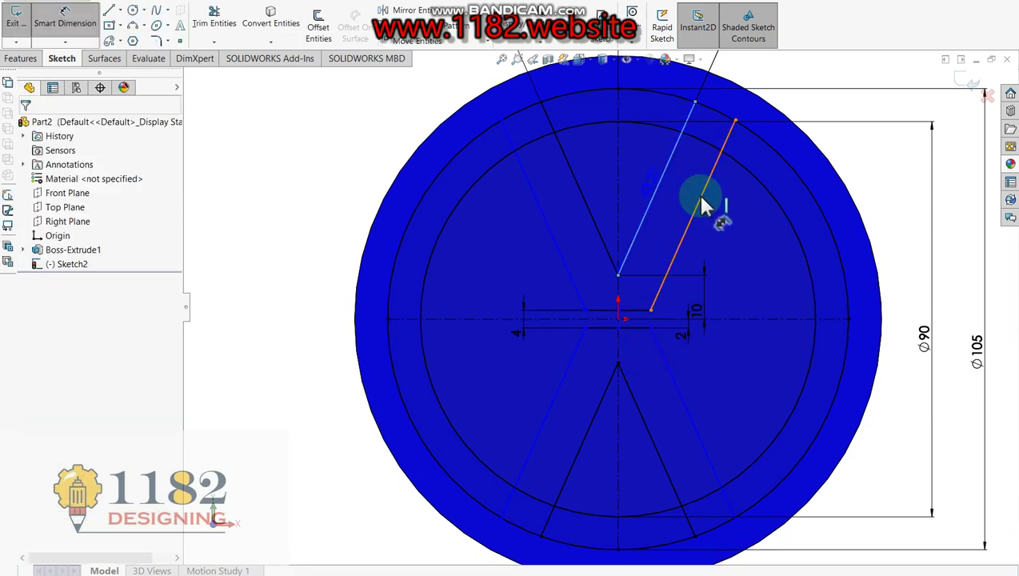
pyautogui.click(700, 205)
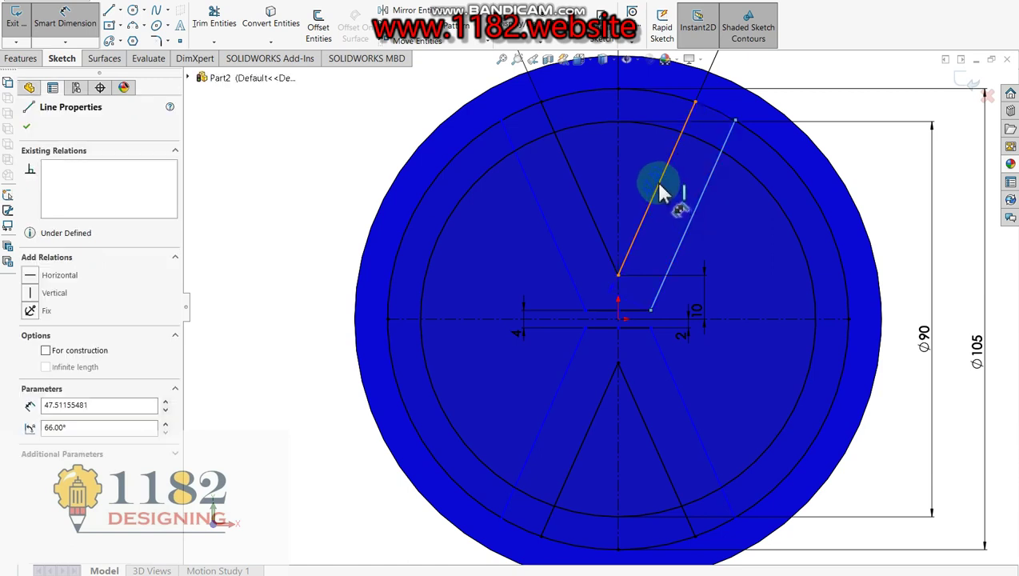
pyautogui.click(660, 192)
pyautogui.click(694, 192)
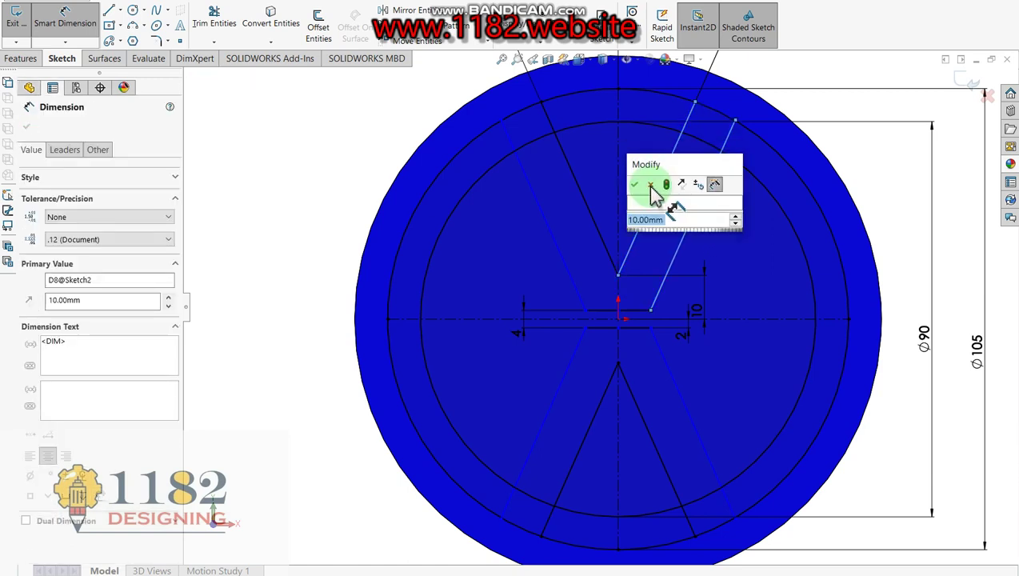
pyautogui.click(634, 185)
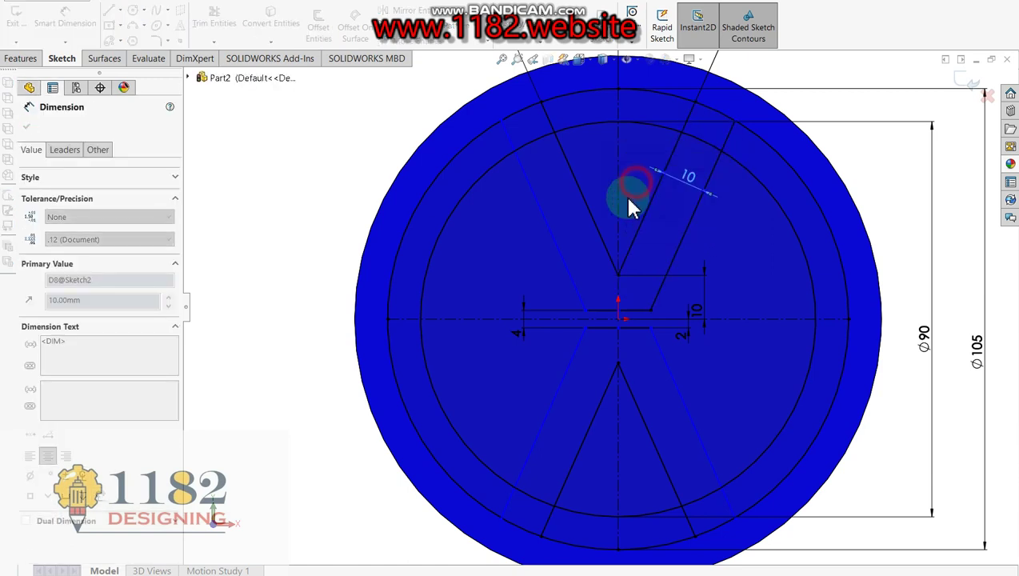
pyautogui.click(545, 228)
pyautogui.click(568, 224)
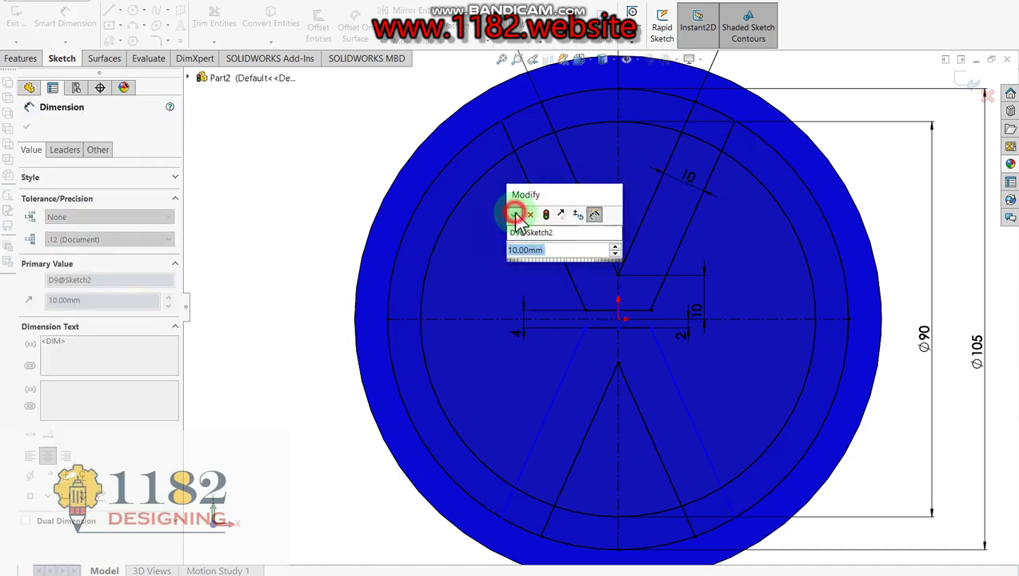
pyautogui.click(515, 214)
pyautogui.scroll(2, 740, 272)
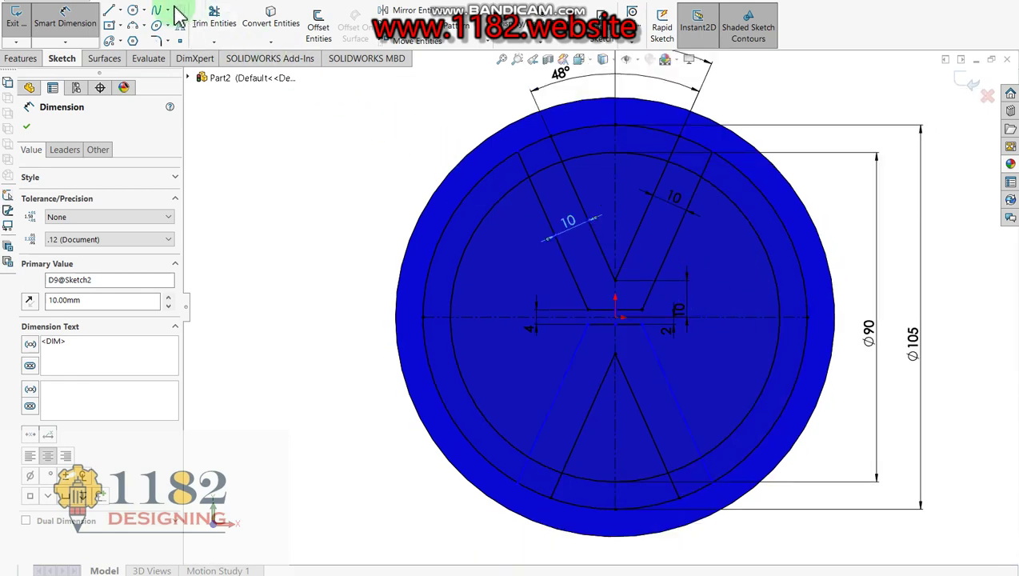
# Draw a diagonal line on the right of the disc from the upper to the lower ring.
pyautogui.click(110, 11)
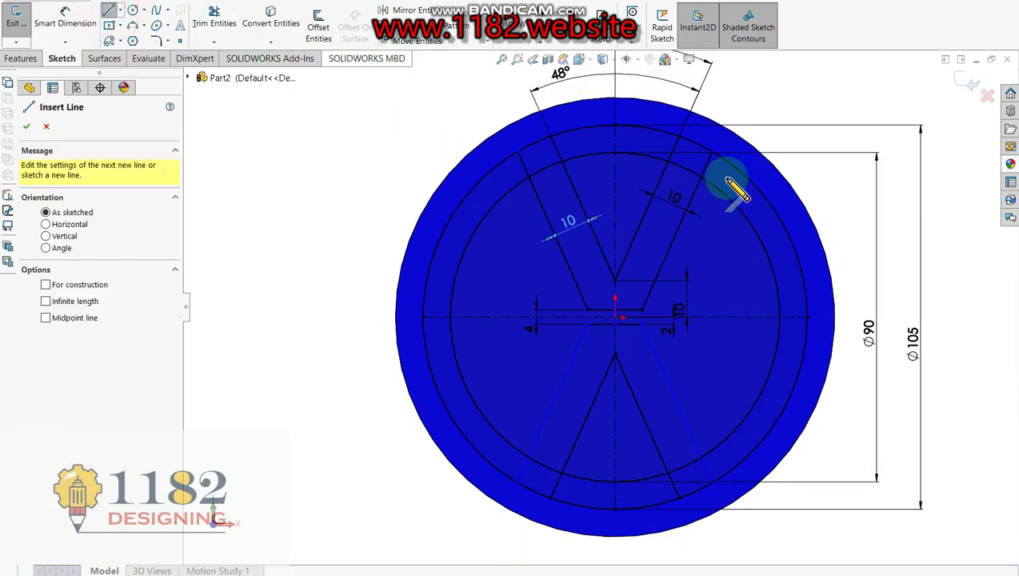
pyautogui.click(766, 202)
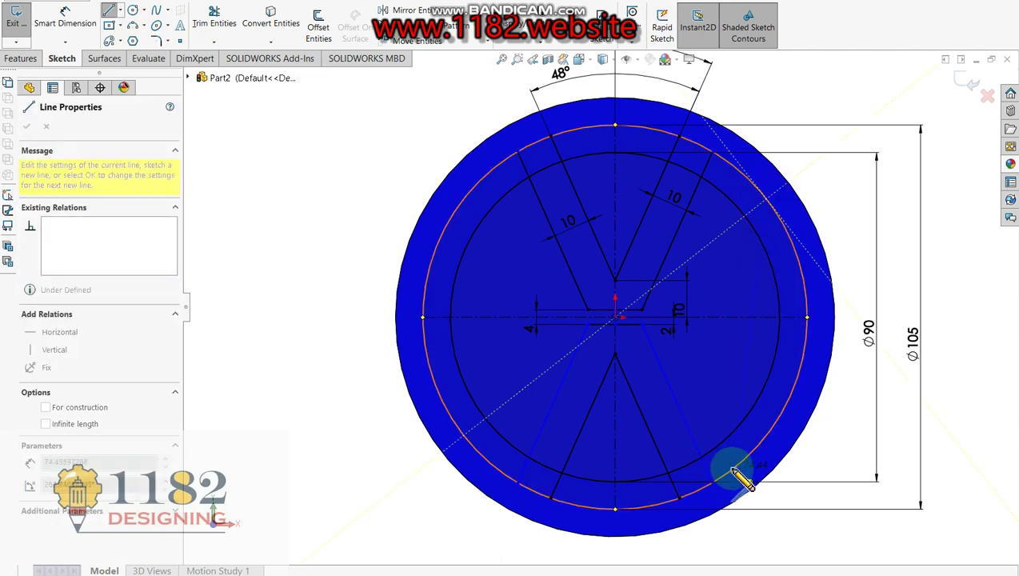
pyautogui.click(729, 469)
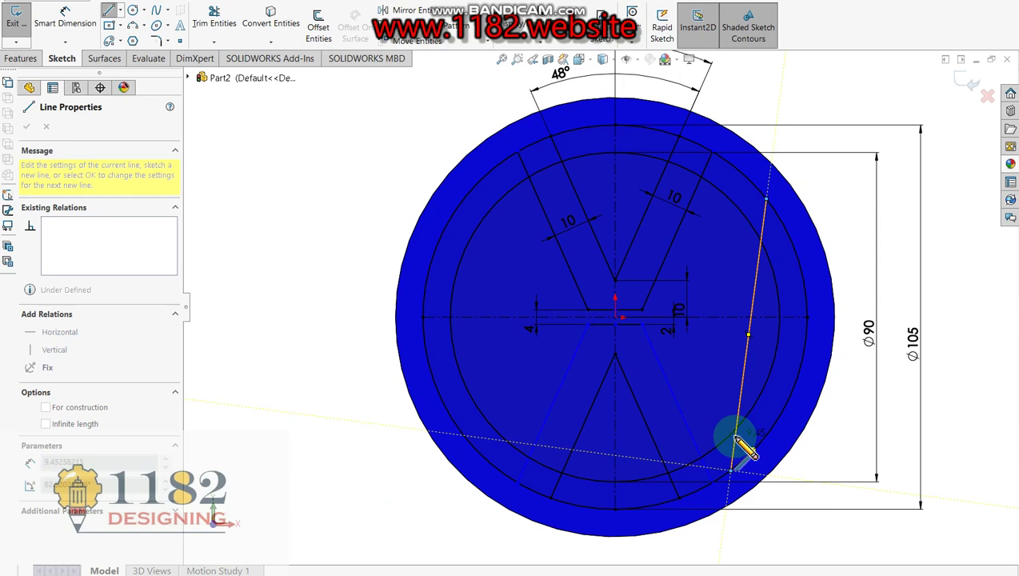
pyautogui.press('Escape')
pyautogui.press('Escape')
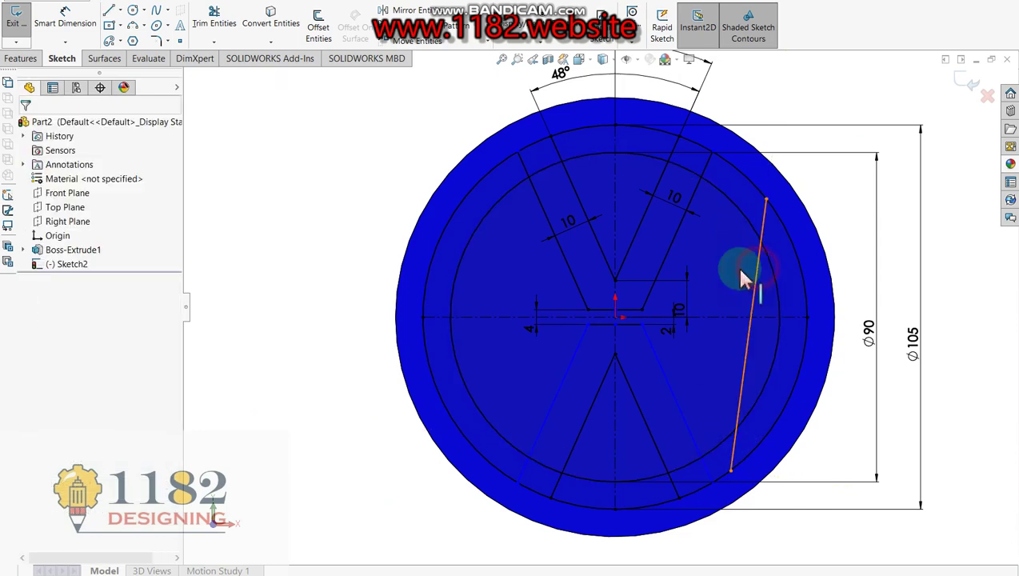
# Add a Parallel relation between the new line and the V's right edge.
pyautogui.click(743, 275)
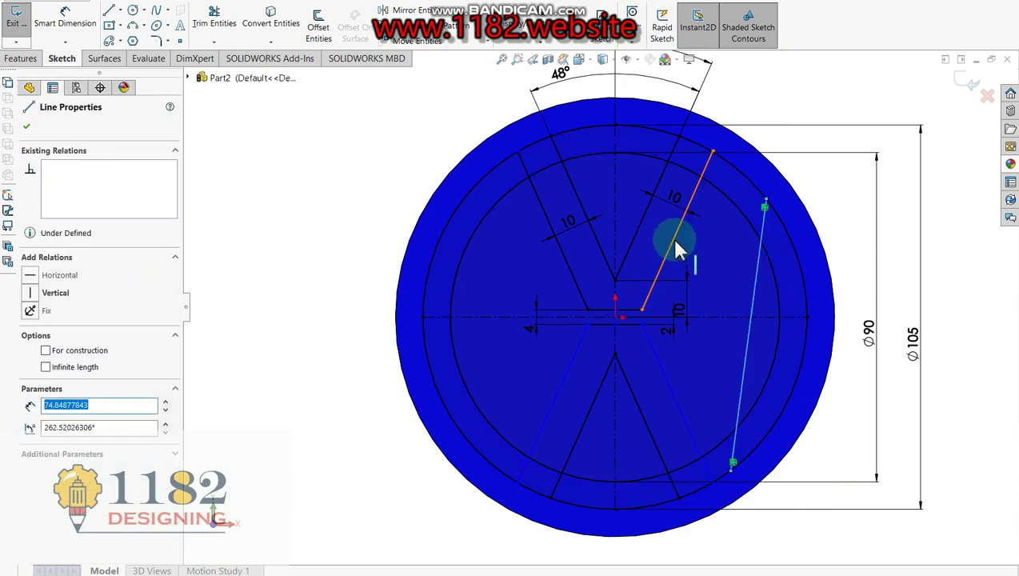
pyautogui.keyDown('ctrl'); pyautogui.click(671, 240); pyautogui.keyUp('ctrl')
pyautogui.click(57, 406)
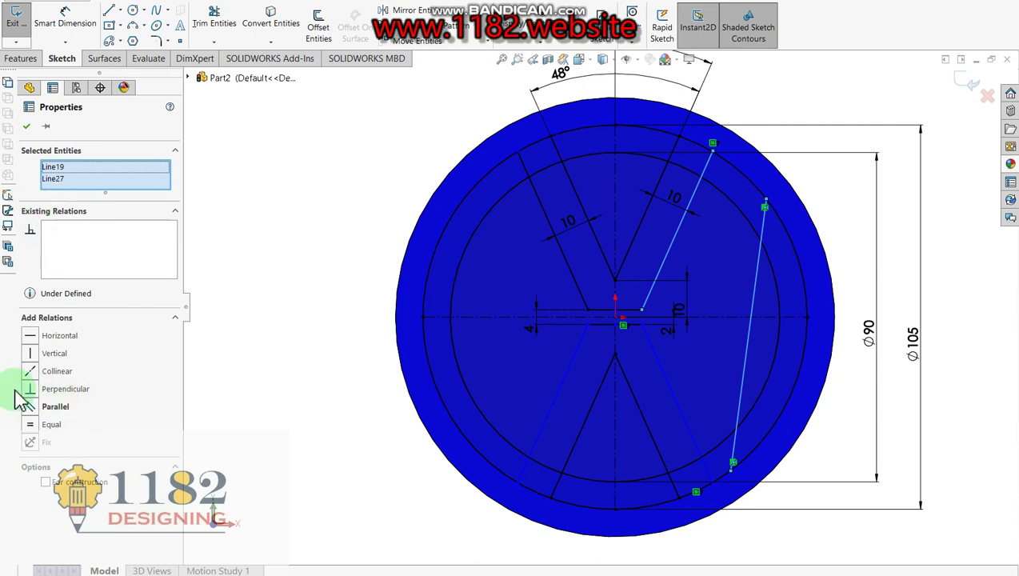
pyautogui.click(30, 408)
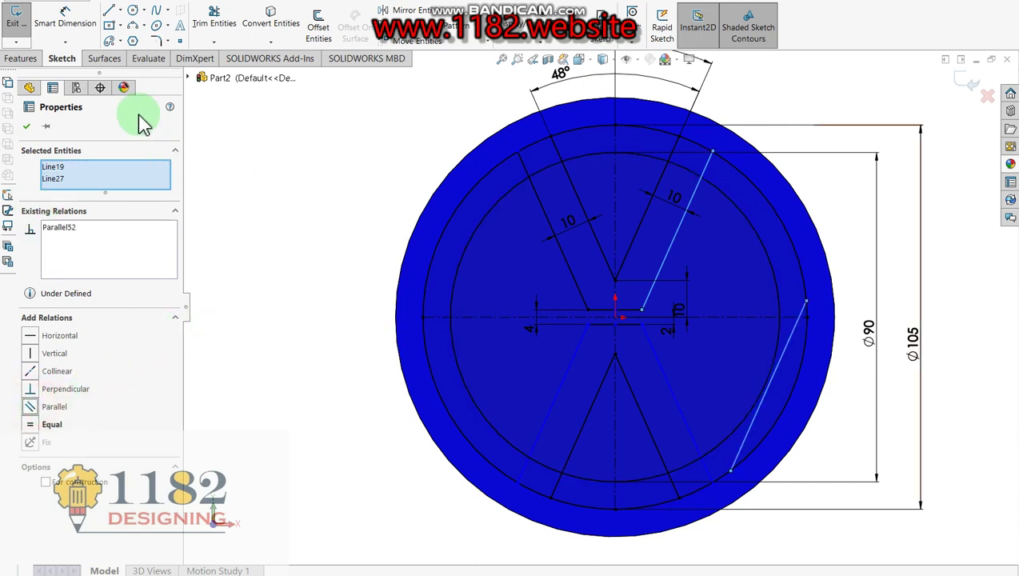
pyautogui.click(27, 128)
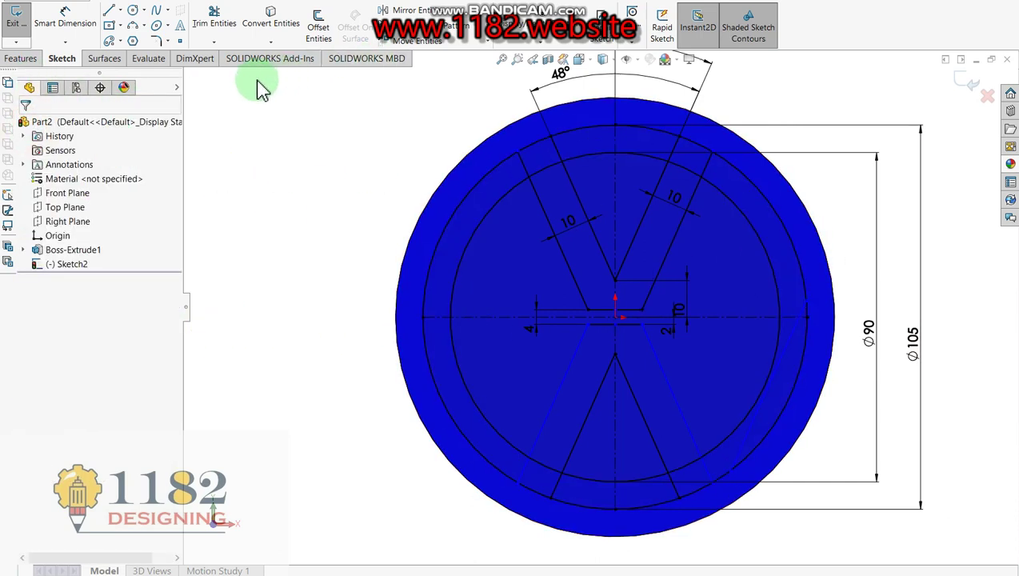
# Dimension the new right line 22 mm from the V's edge, as in the reference drawing.
pyautogui.click(65, 17)
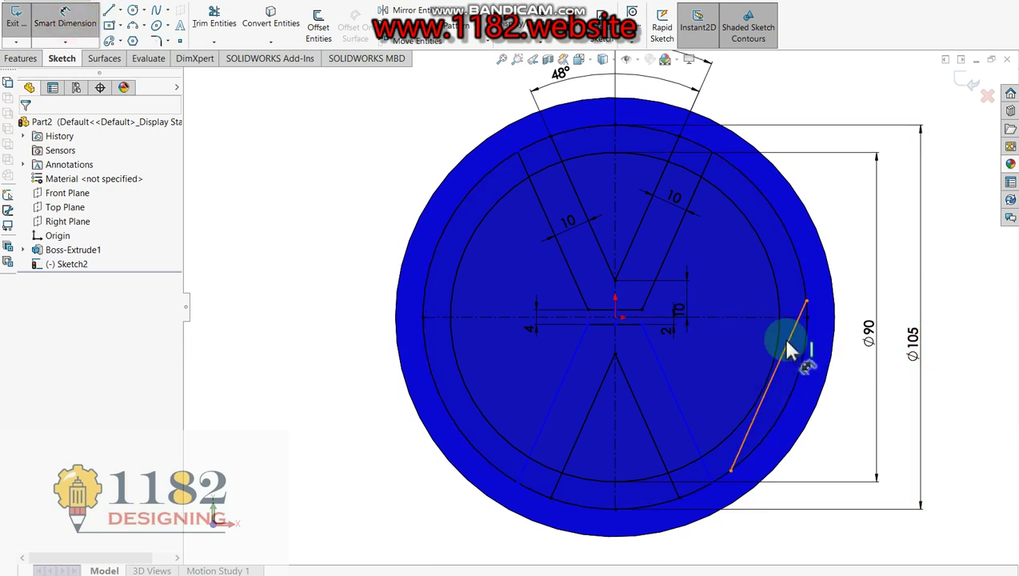
pyautogui.click(787, 351)
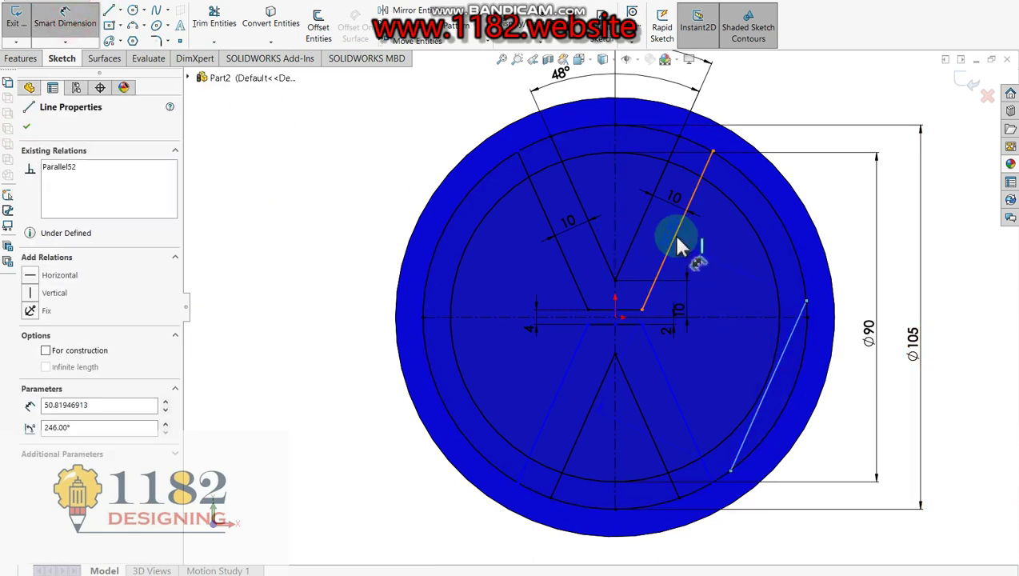
pyautogui.click(675, 234)
pyautogui.click(855, 92)
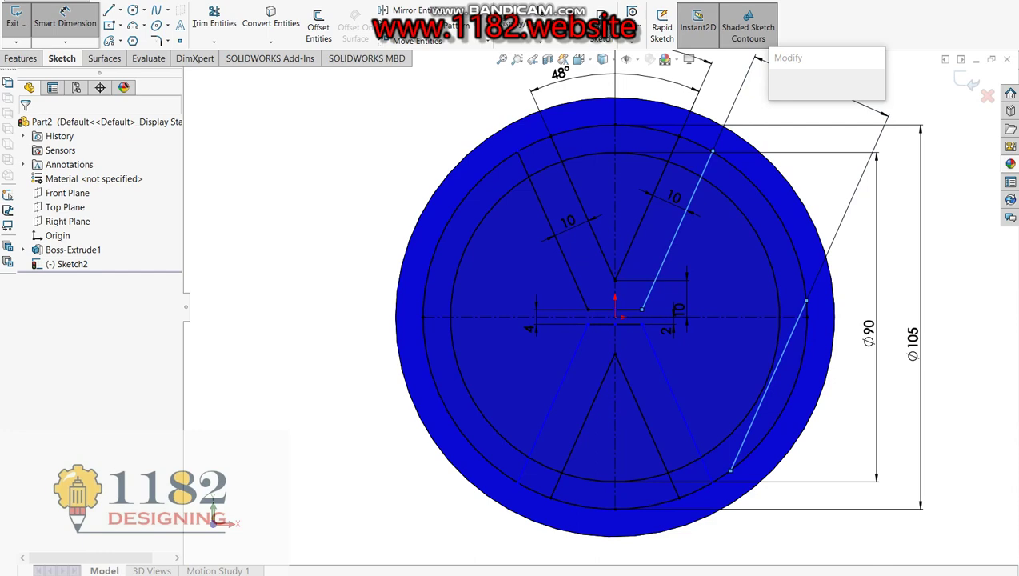
pyautogui.hotkey('alt', 'Tab')
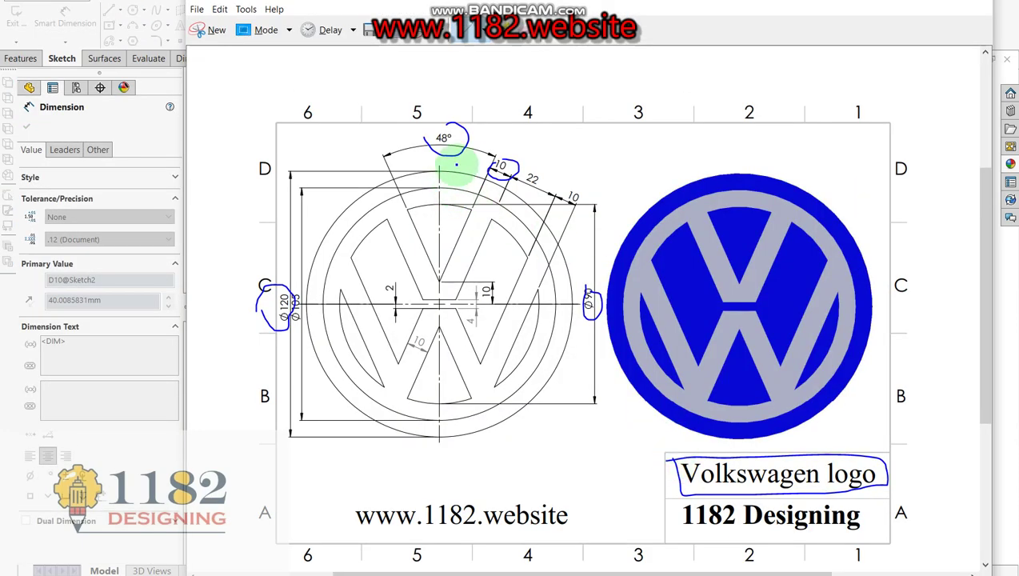
pyautogui.moveTo(528, 169); pyautogui.dragTo(531, 164)
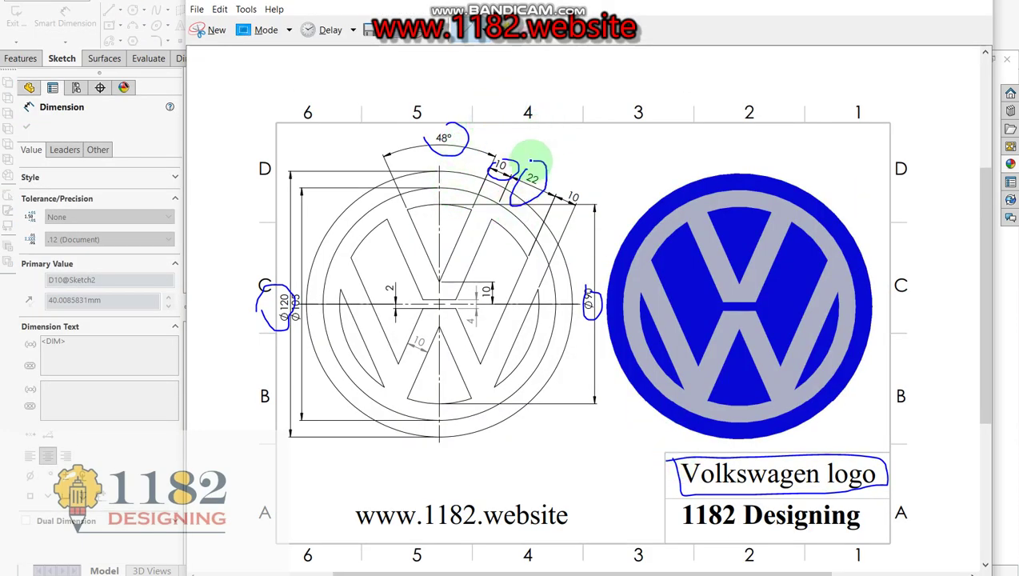
pyautogui.click(157, 482)
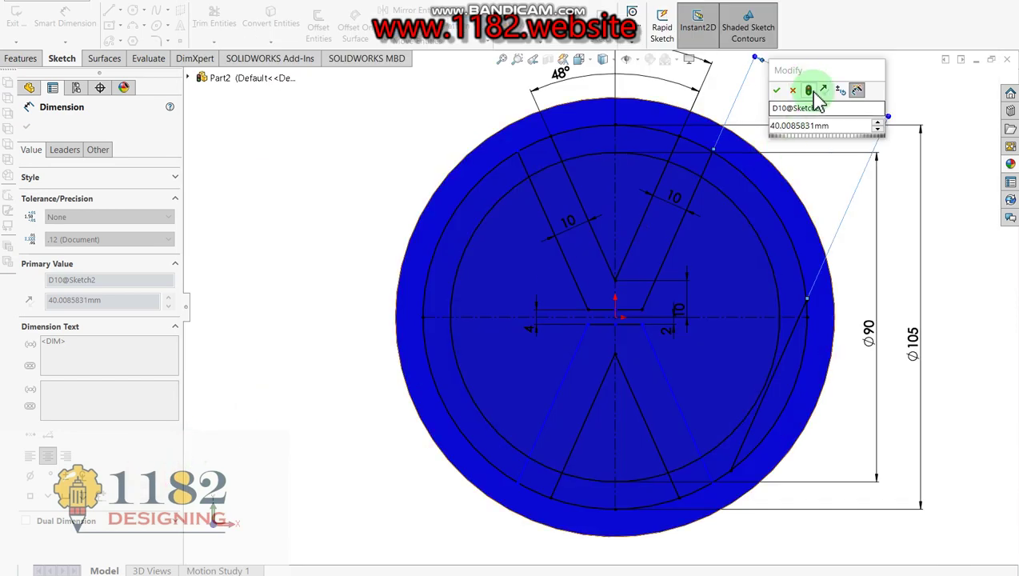
pyautogui.write('22')
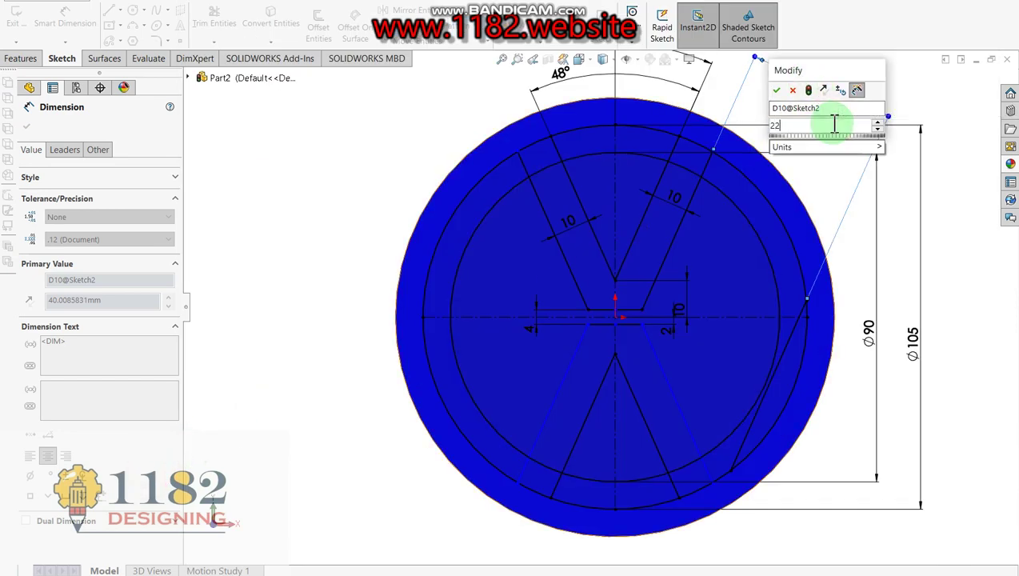
pyautogui.press('Return')
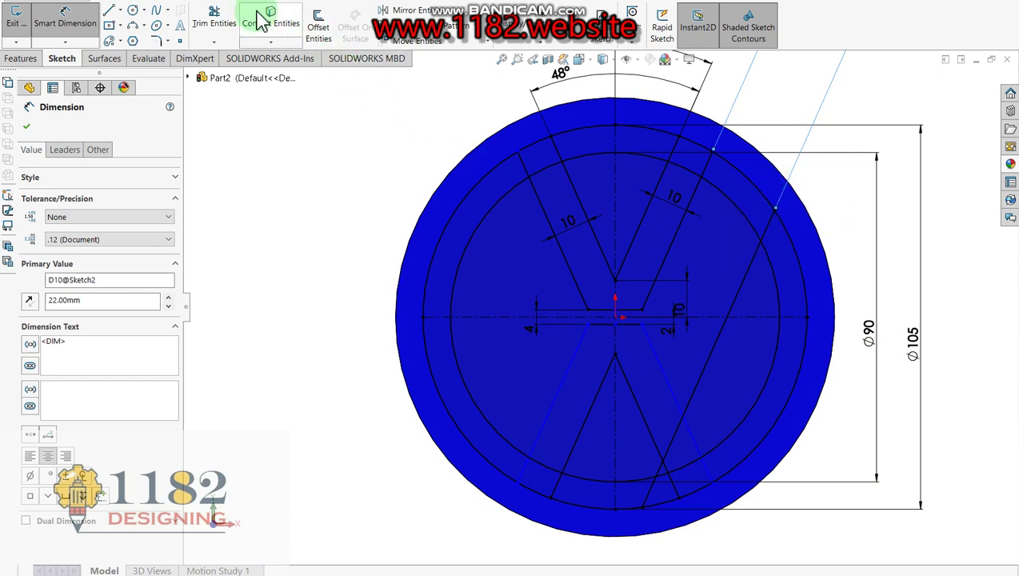
pyautogui.click(320, 25)
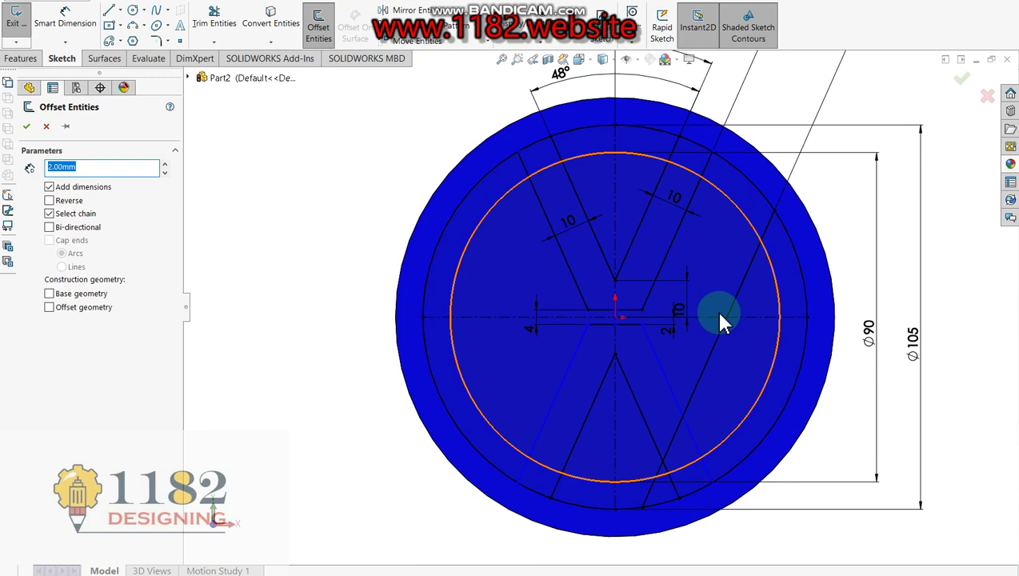
# Offset the new diagonal line by 10 mm to form the stroke's second edge.
pyautogui.click(740, 291)
pyautogui.click(792, 300)
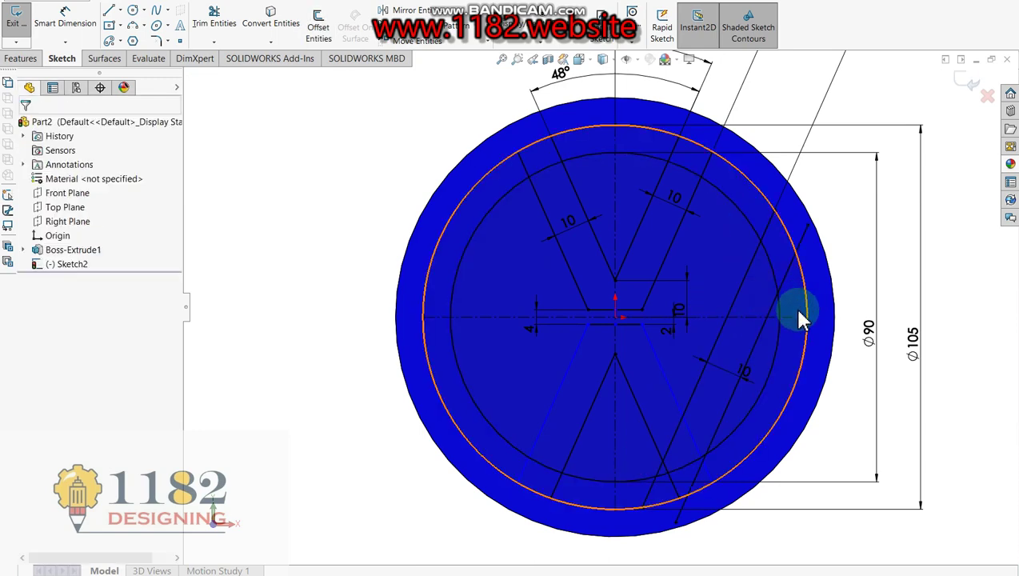
pyautogui.click(521, 357)
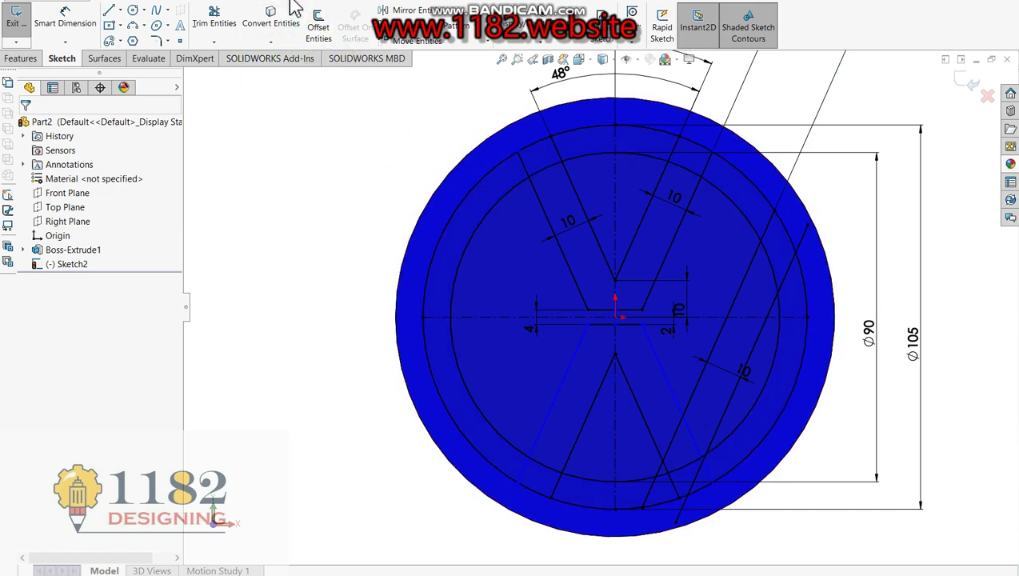
pyautogui.click(213, 20)
pyautogui.scroll(-2, 724, 209)
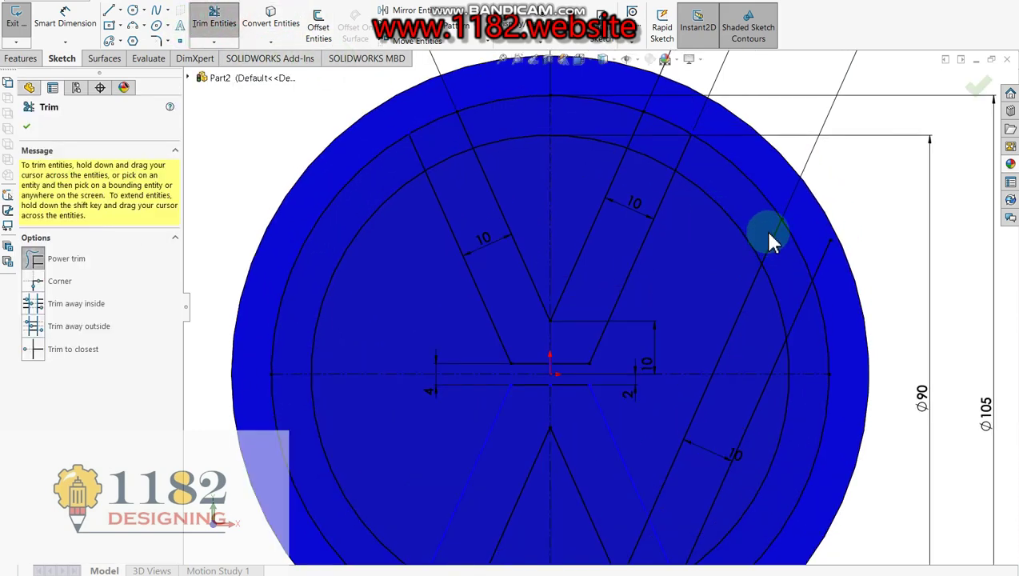
# Trim the excess upper and lower ends of the two right-side diagonal lines.
pyautogui.moveTo(769, 233); pyautogui.dragTo(782, 267)
pyautogui.moveTo(832, 276); pyautogui.dragTo(652, 456)
pyautogui.scroll(3, 673, 299)
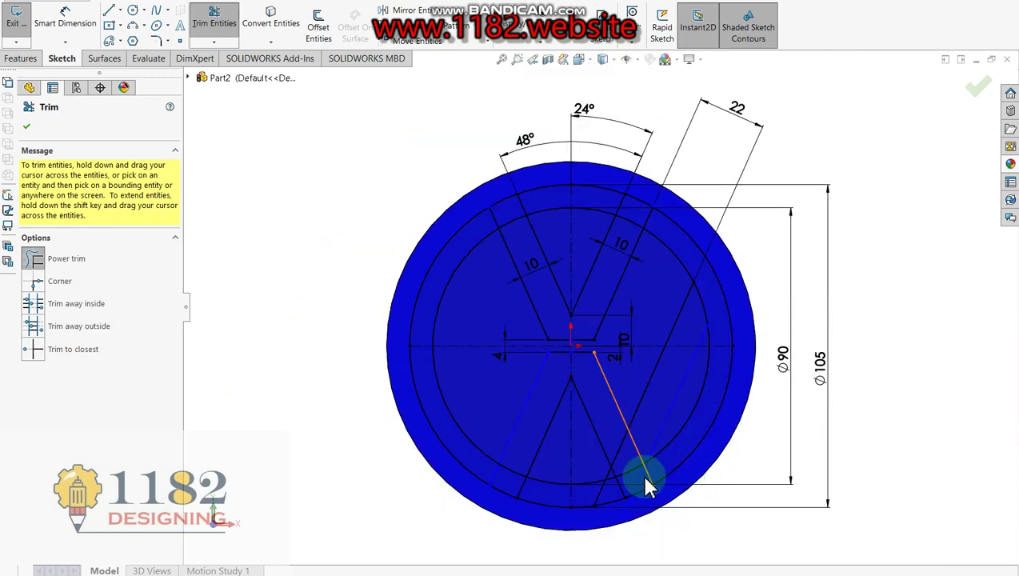
pyautogui.scroll(-3, 652, 456)
pyautogui.scroll(-2, 651, 457)
pyautogui.scroll(-1, 589, 421)
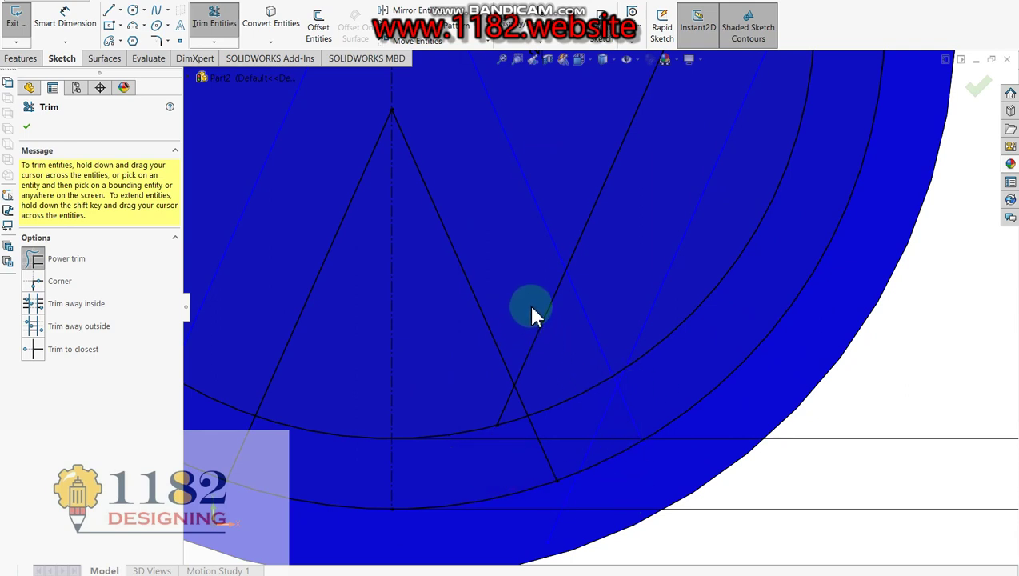
pyautogui.scroll(-1, 620, 392)
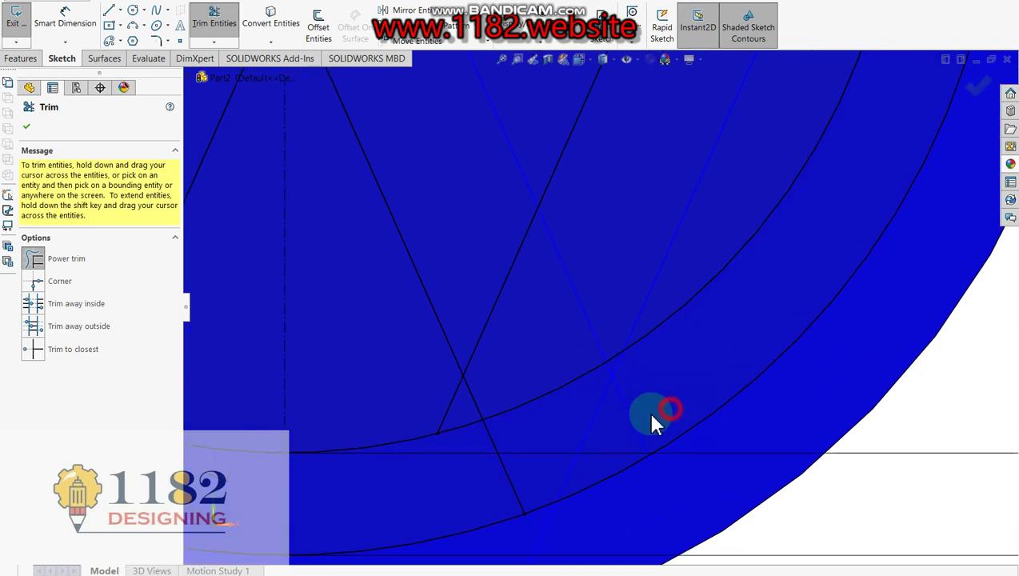
pyautogui.scroll(2, 620, 456)
pyautogui.scroll(-2, 608, 360)
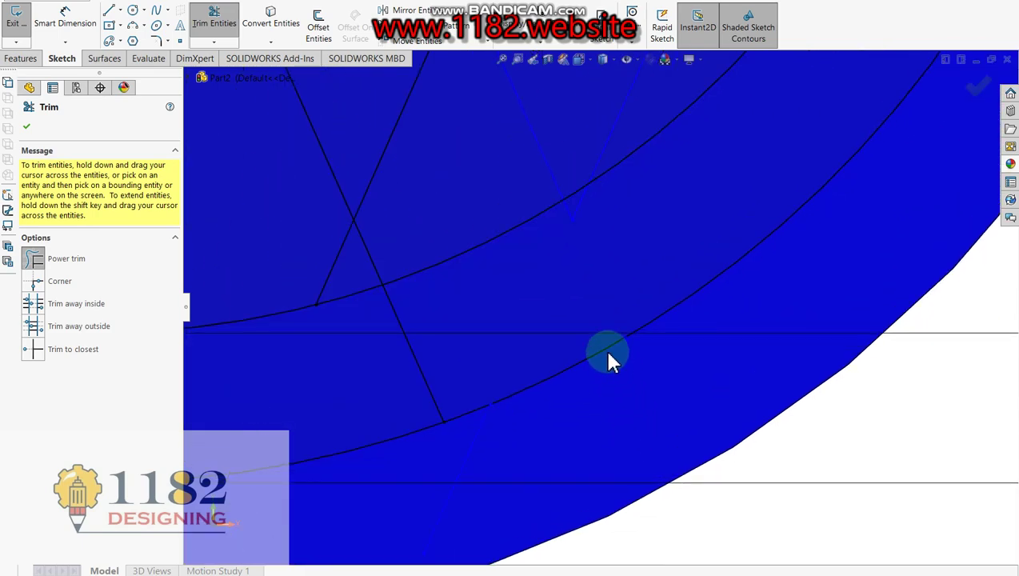
pyautogui.scroll(-2, 652, 312)
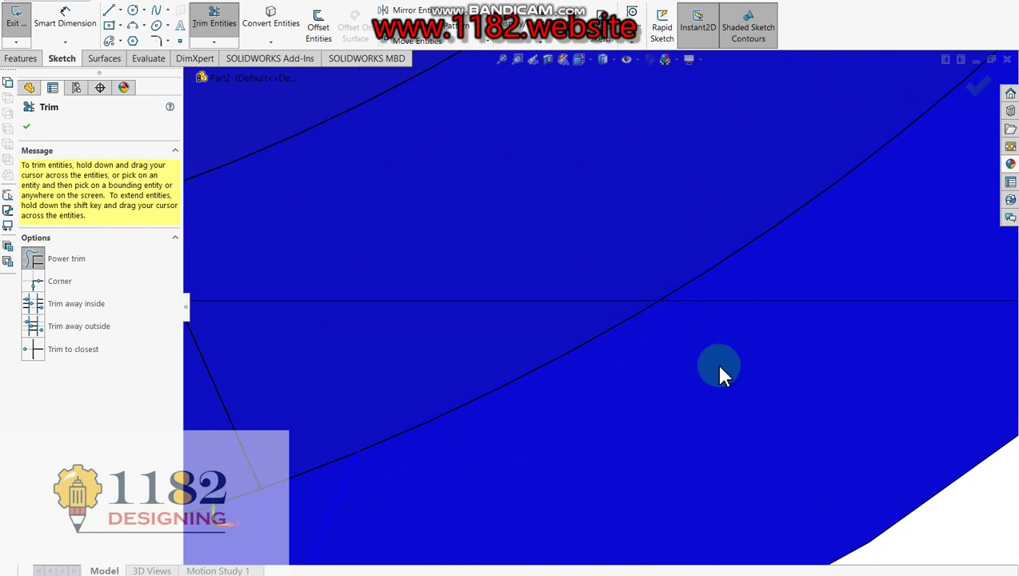
pyautogui.scroll(3, 536, 392)
pyautogui.scroll(2, 534, 357)
pyautogui.scroll(-3, 541, 305)
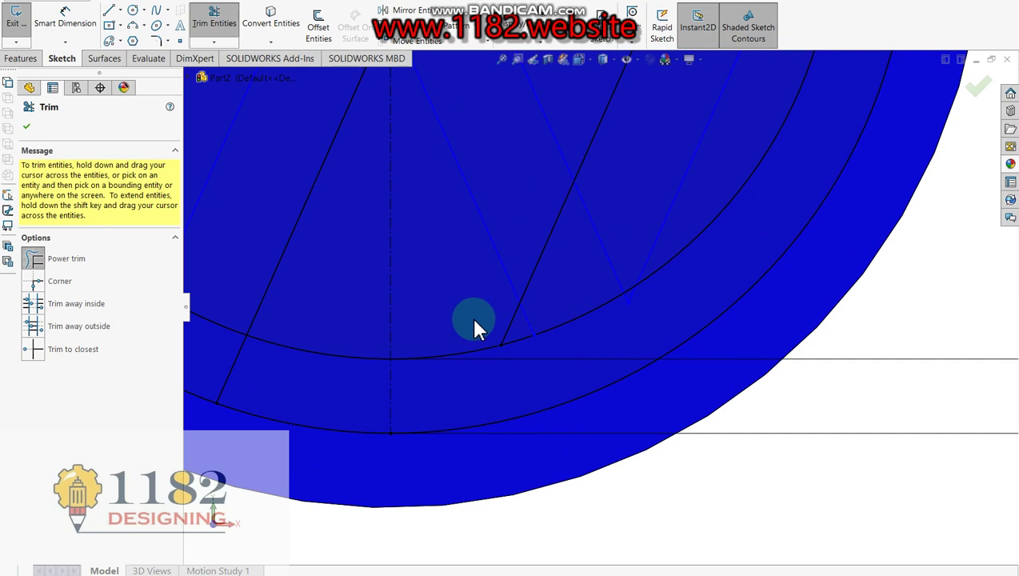
pyautogui.scroll(3, 586, 248)
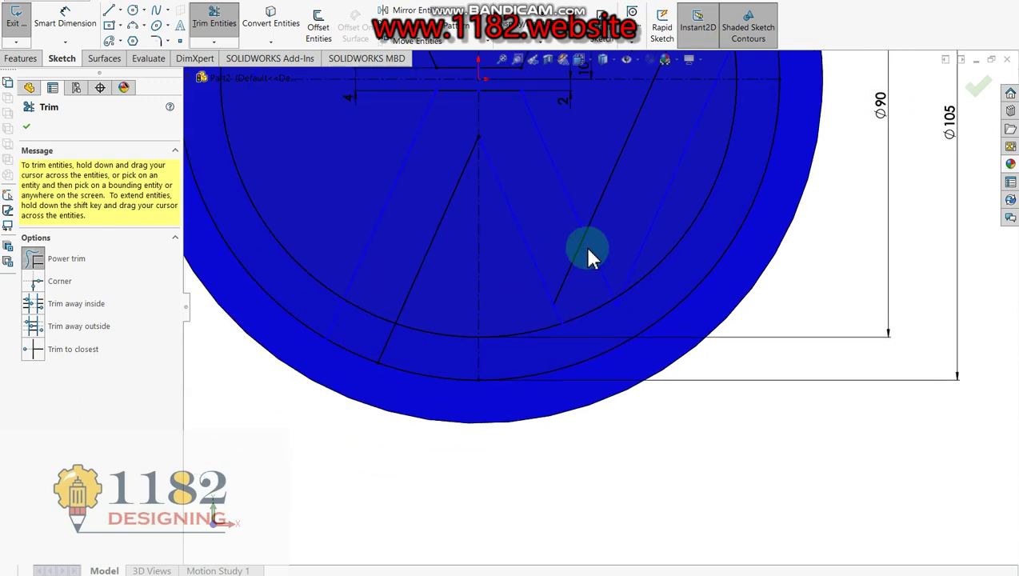
pyautogui.scroll(-3, 577, 256)
# Trim the remaining segments past the ⌀90 ring and the leftover piece at the arc.
pyautogui.moveTo(556, 253); pyautogui.dragTo(585, 263)
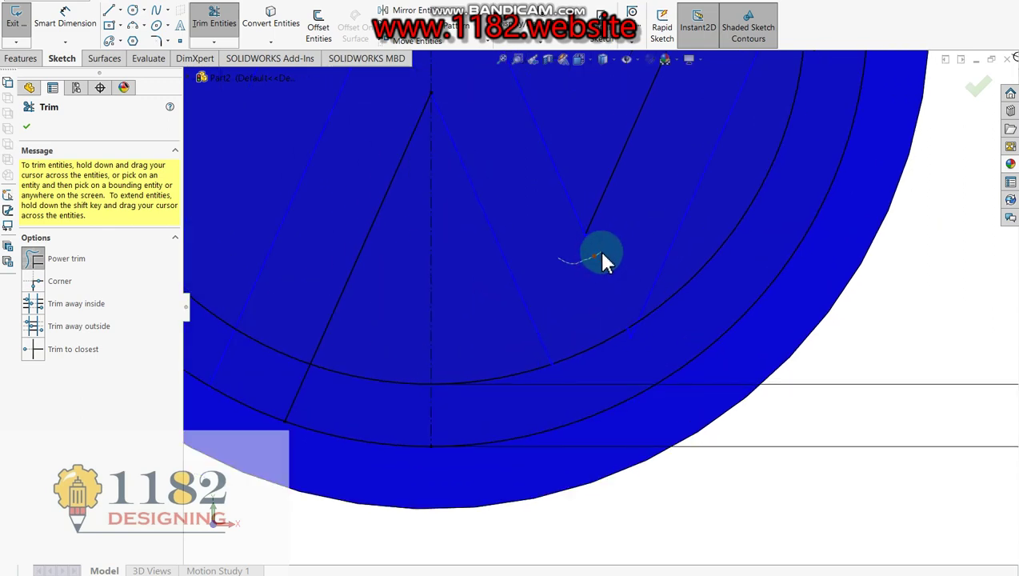
pyautogui.scroll(-2, 643, 332)
pyautogui.scroll(-2, 614, 342)
pyautogui.moveTo(613, 342); pyautogui.dragTo(607, 342)
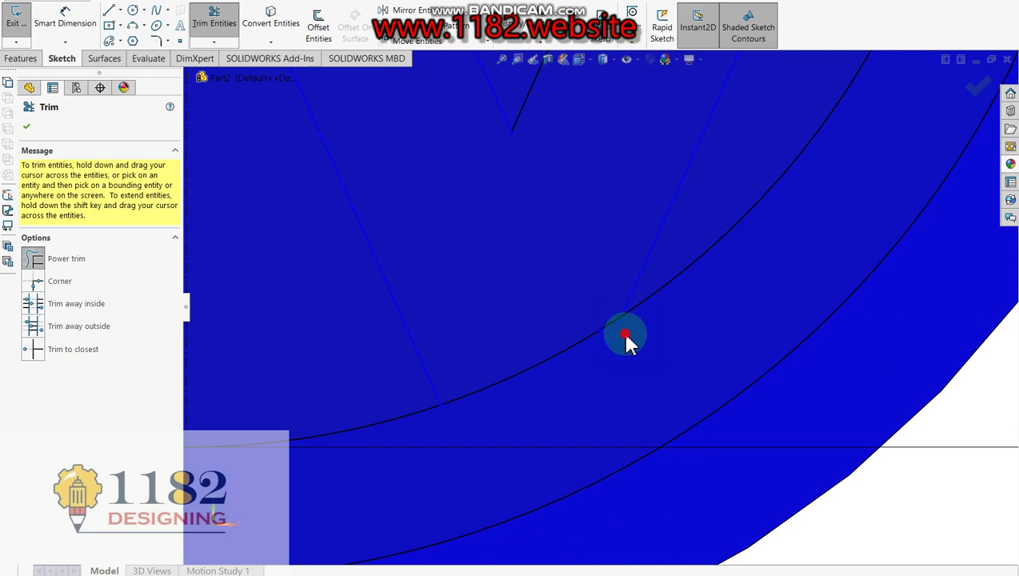
pyautogui.scroll(3, 602, 339)
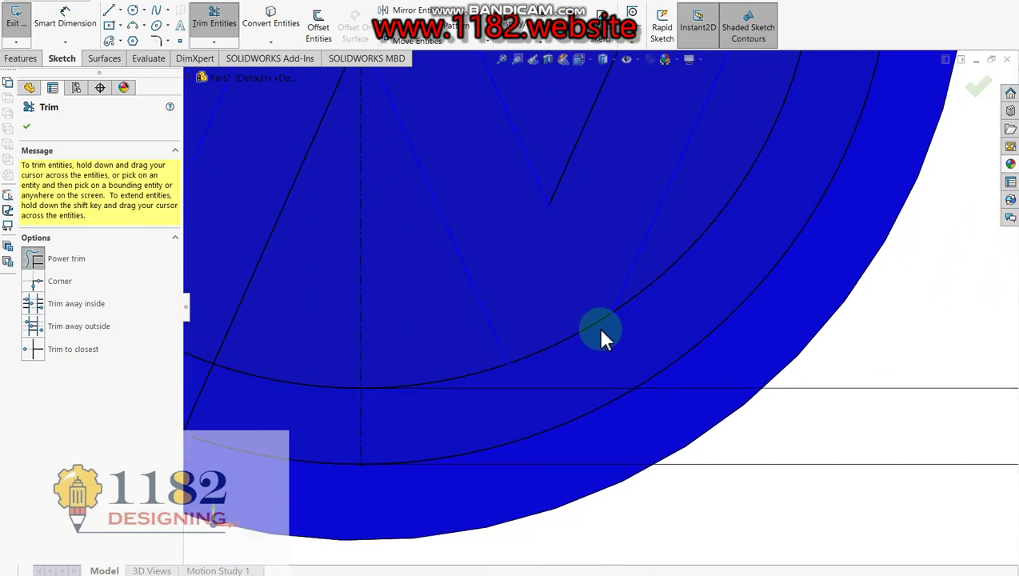
pyautogui.scroll(2, 576, 269)
pyautogui.scroll(1, 585, 257)
pyautogui.scroll(1, 581, 248)
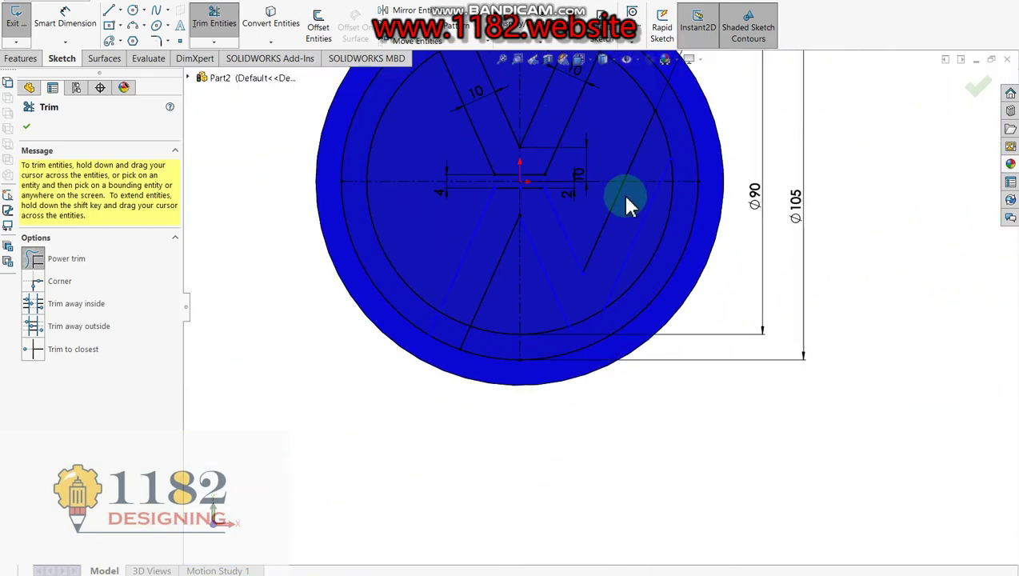
pyautogui.scroll(-2, 626, 203)
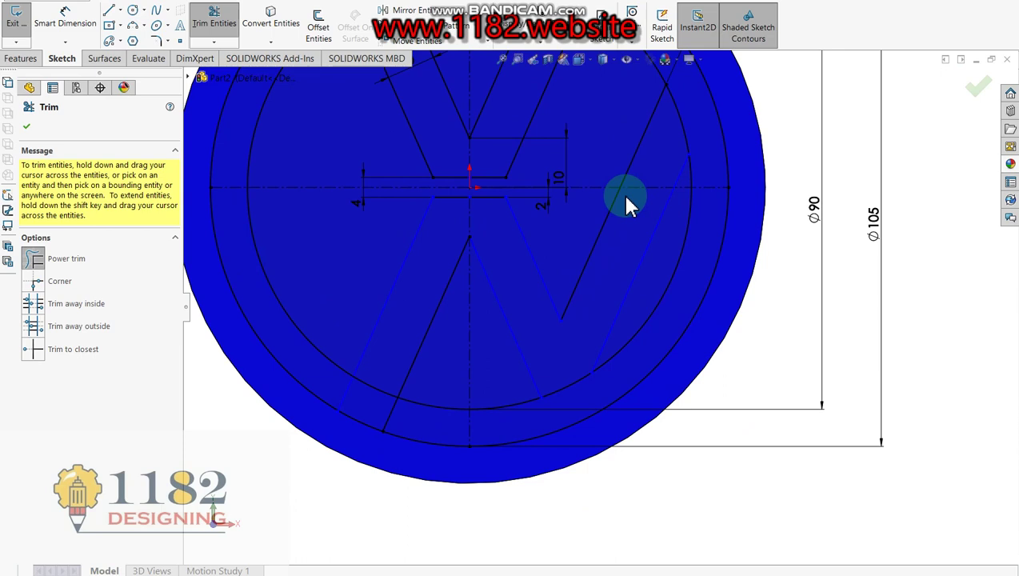
pyautogui.press('Escape')
pyautogui.click(608, 213)
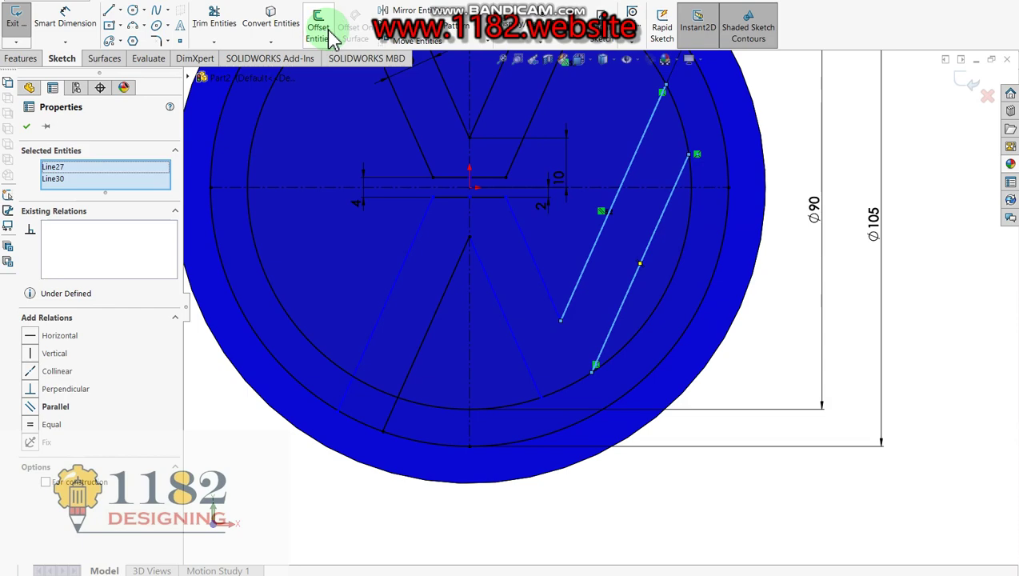
# Mirror Line27 and Line30 across the vertical centreline Line17 onto the left side.
pyautogui.click(385, 10)
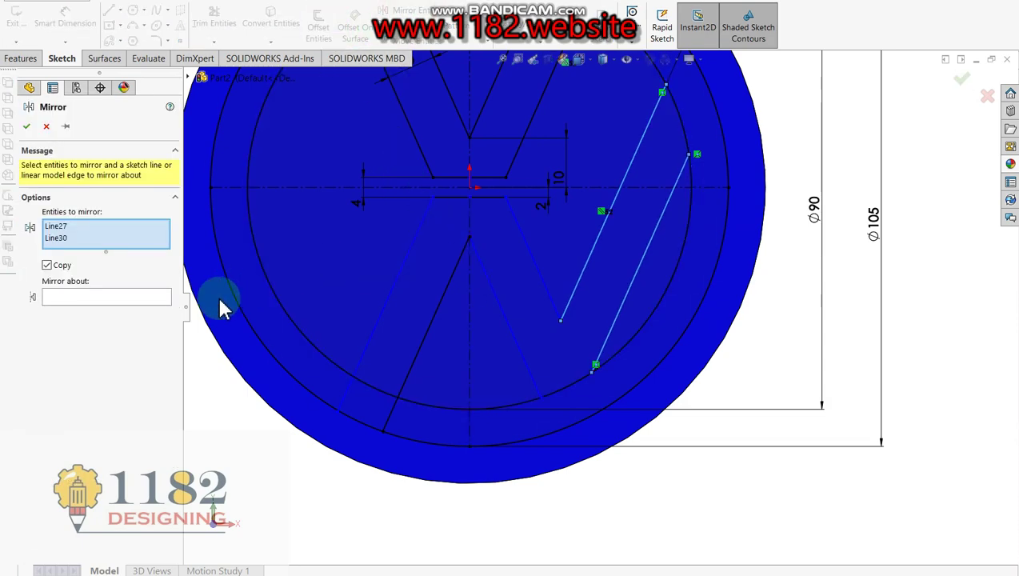
pyautogui.click(122, 296)
pyautogui.click(469, 313)
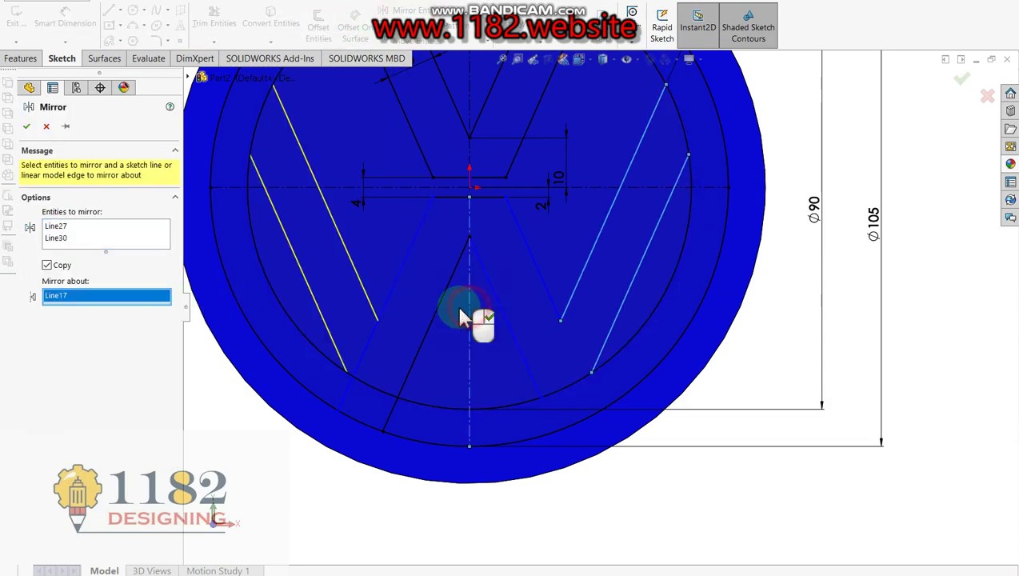
pyautogui.click(27, 128)
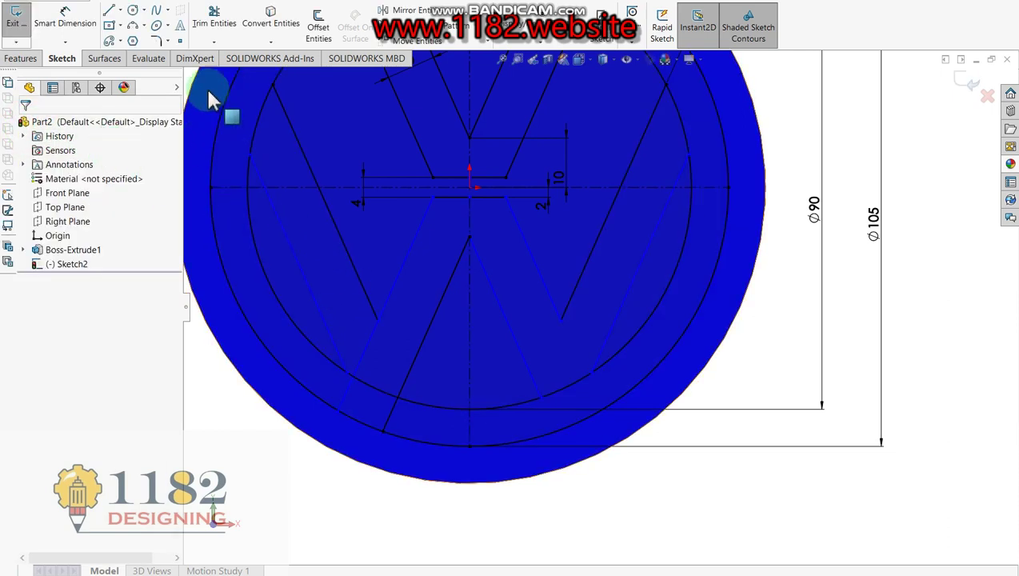
pyautogui.click(213, 18)
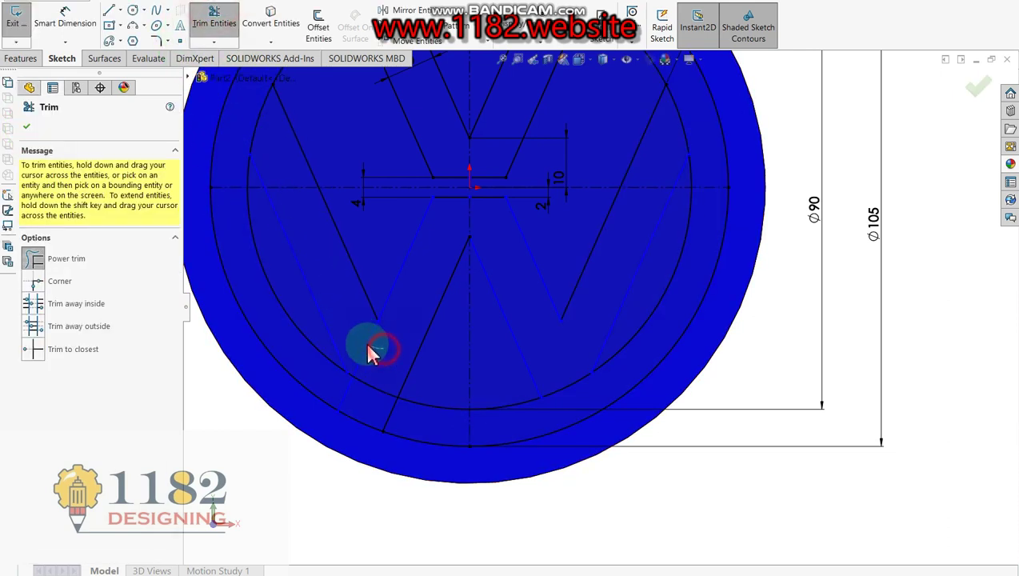
# Trim the inner arc and its leftover end at lower left, plus a short lower circle segment.
pyautogui.scroll(-3, 364, 340)
pyautogui.scroll(-3, 392, 320)
pyautogui.scroll(3, 453, 338)
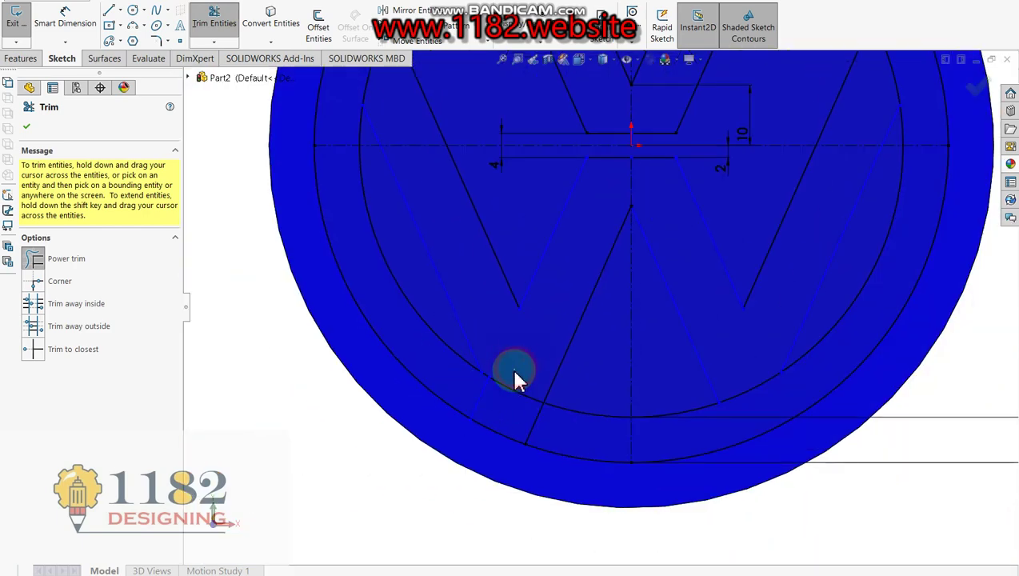
pyautogui.moveTo(508, 388)
pyautogui.mouseDown()
pyautogui.moveTo(479, 392)
pyautogui.moveTo(514, 410)
pyautogui.mouseUp()
pyautogui.scroll(-5, 503, 392)
pyautogui.moveTo(525, 336); pyautogui.dragTo(515, 364)
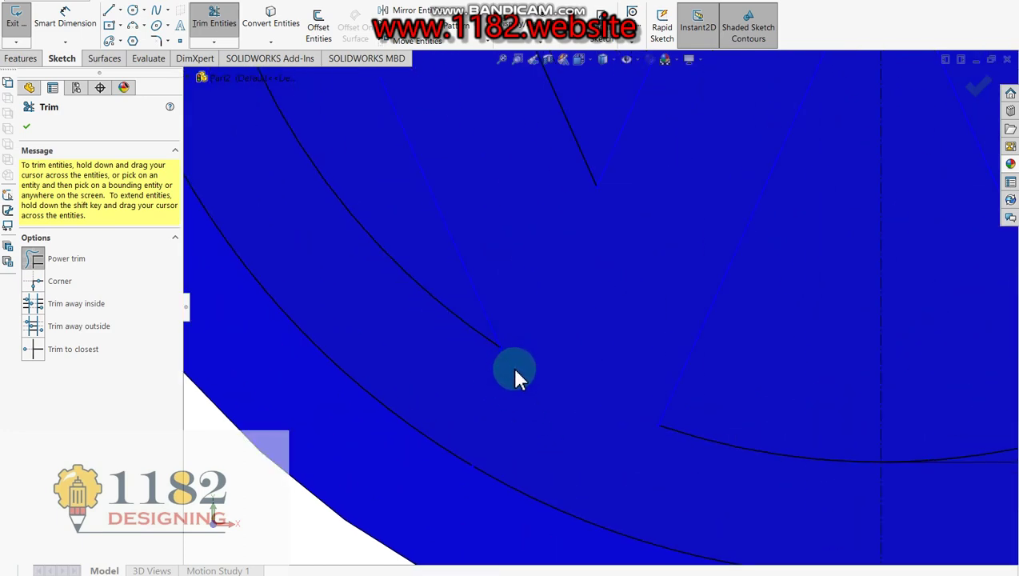
pyautogui.scroll(4, 514, 373)
pyautogui.scroll(-2, 758, 298)
pyautogui.scroll(-1, 681, 344)
pyautogui.moveTo(684, 351); pyautogui.dragTo(702, 391)
# Trim the left and right arc segments of the inner circle.
pyautogui.scroll(2, 640, 368)
pyautogui.scroll(1, 584, 312)
pyautogui.scroll(1, 572, 267)
pyautogui.scroll(-2, 552, 240)
pyautogui.moveTo(487, 345); pyautogui.dragTo(391, 193)
pyautogui.moveTo(770, 198); pyautogui.dragTo(755, 194)
# Trim the excess lines around the upper V and the line end past the arc intersection.
pyautogui.scroll(2, 764, 172)
pyautogui.scroll(-4, 632, 172)
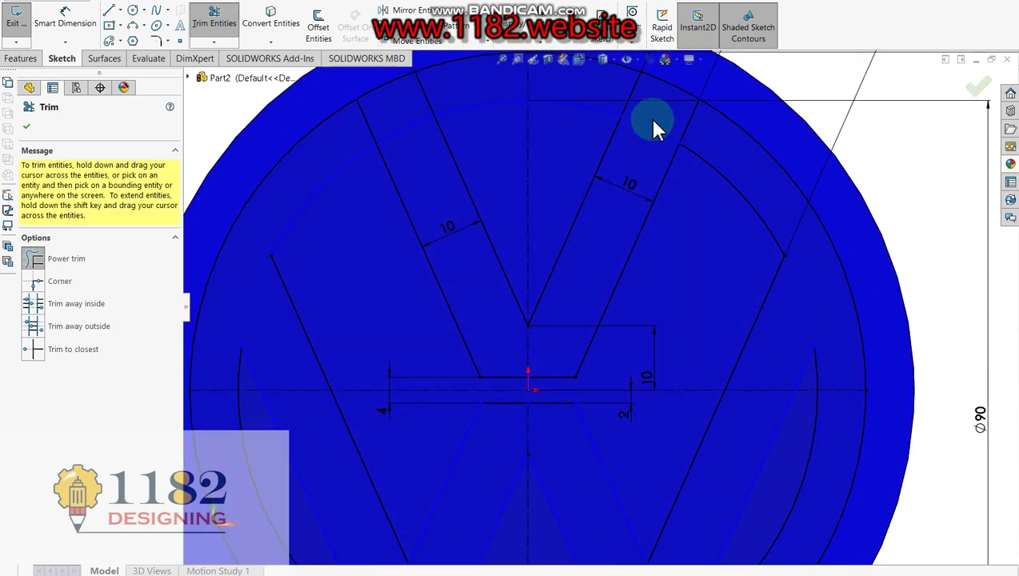
pyautogui.scroll(1, 594, 134)
pyautogui.scroll(-3, 648, 153)
pyautogui.moveTo(696, 200); pyautogui.dragTo(566, 143)
pyautogui.scroll(1, 575, 152)
pyautogui.scroll(1, 640, 180)
pyautogui.scroll(-3, 608, 295)
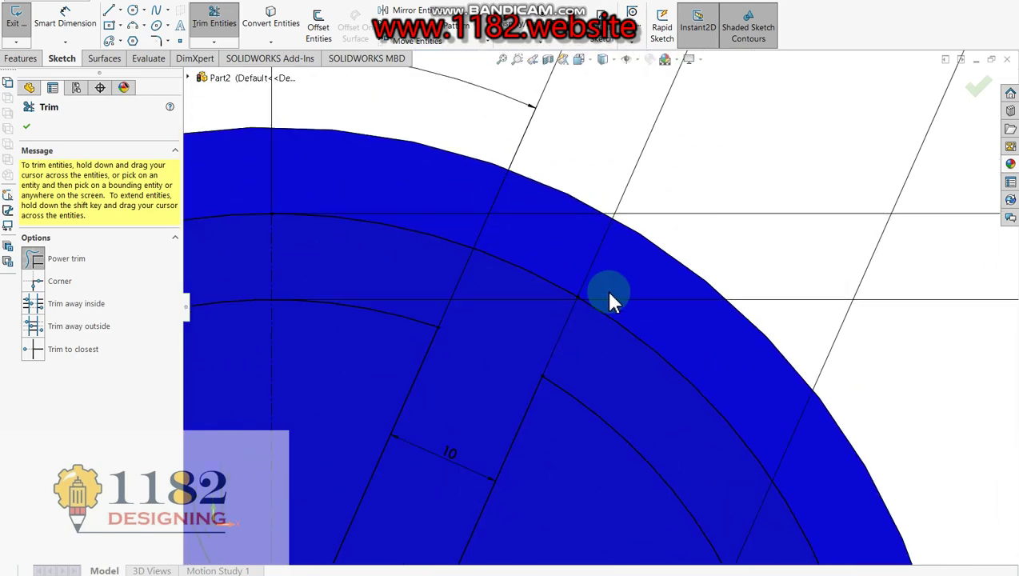
pyautogui.scroll(-2, 559, 301)
pyautogui.scroll(-2, 576, 306)
pyautogui.moveTo(627, 326); pyautogui.dragTo(578, 318)
# Trim the arcs crossing the top of the V and the leftover segment, then exit Trim.
pyautogui.scroll(1, 576, 320)
pyautogui.scroll(2, 502, 368)
pyautogui.scroll(2, 475, 250)
pyautogui.scroll(1, 502, 255)
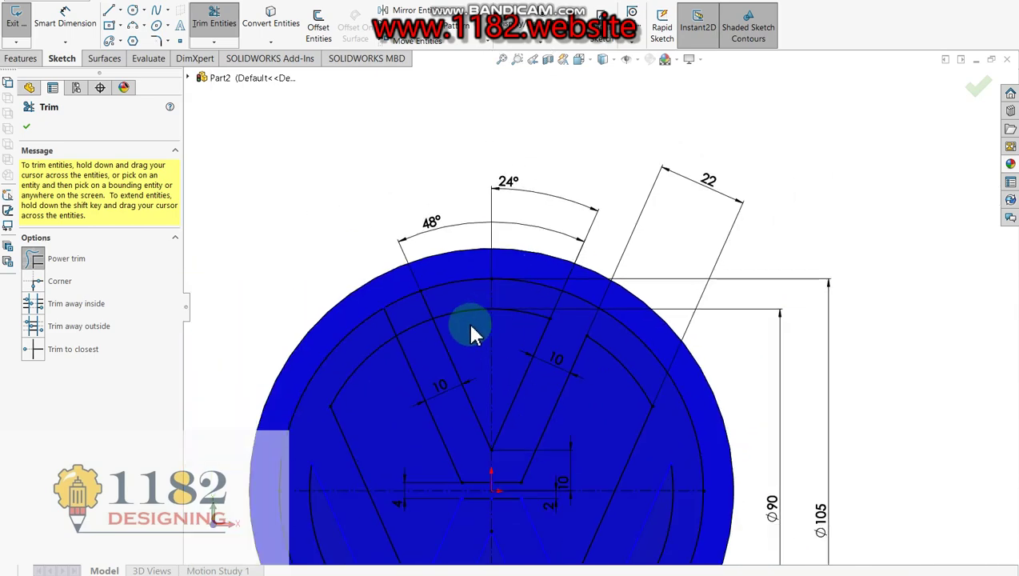
pyautogui.scroll(-2, 479, 324)
pyautogui.scroll(-1, 400, 304)
pyautogui.moveTo(504, 255); pyautogui.dragTo(392, 304)
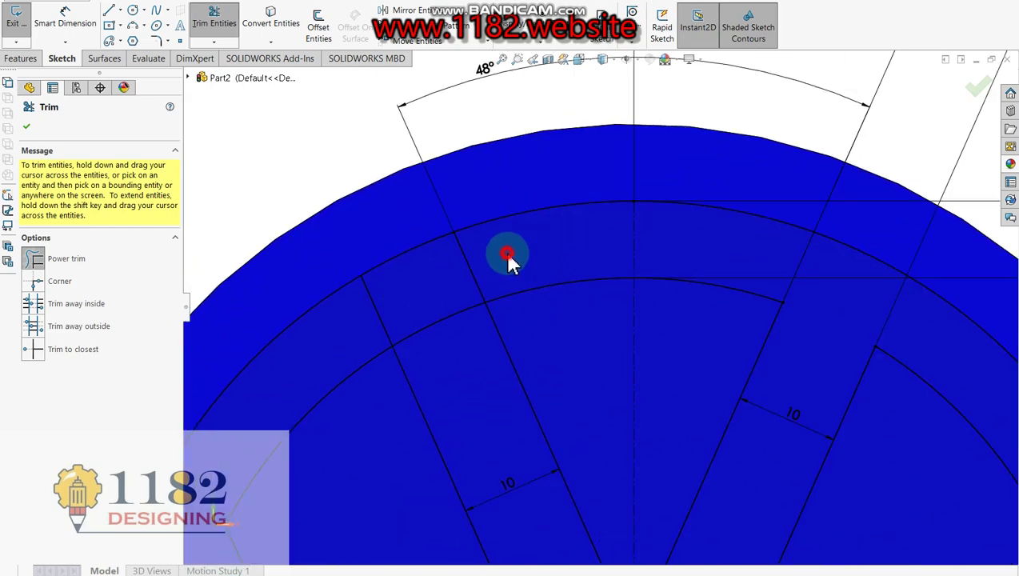
pyautogui.click(405, 301)
pyautogui.scroll(-3, 387, 252)
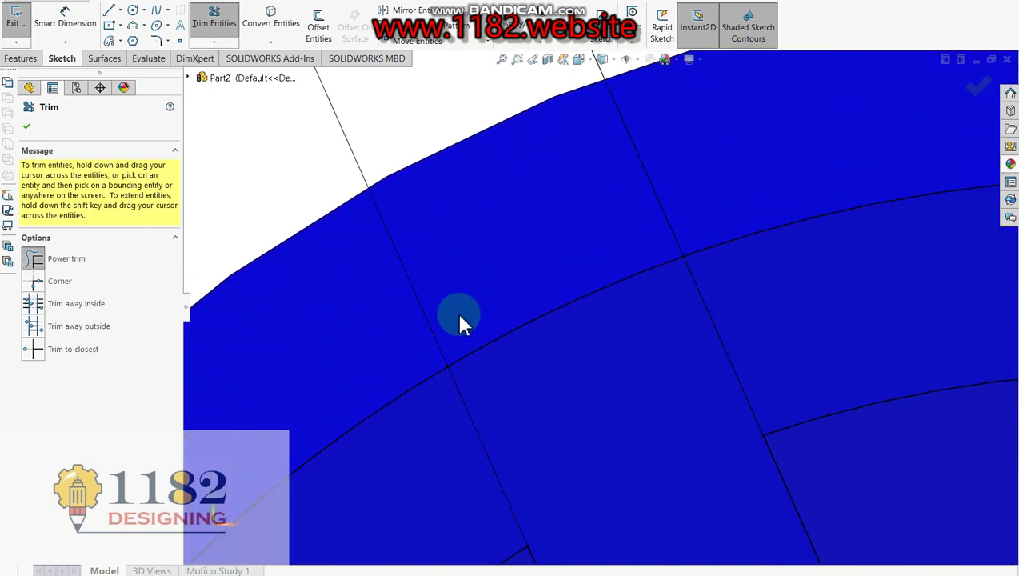
pyautogui.scroll(-2, 459, 343)
pyautogui.scroll(-1, 471, 404)
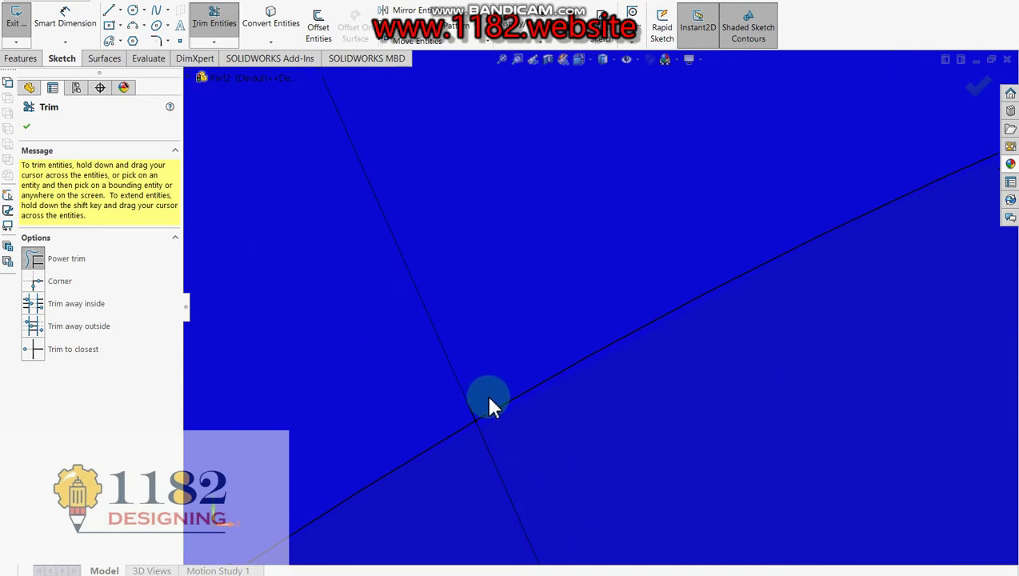
pyautogui.scroll(2, 484, 410)
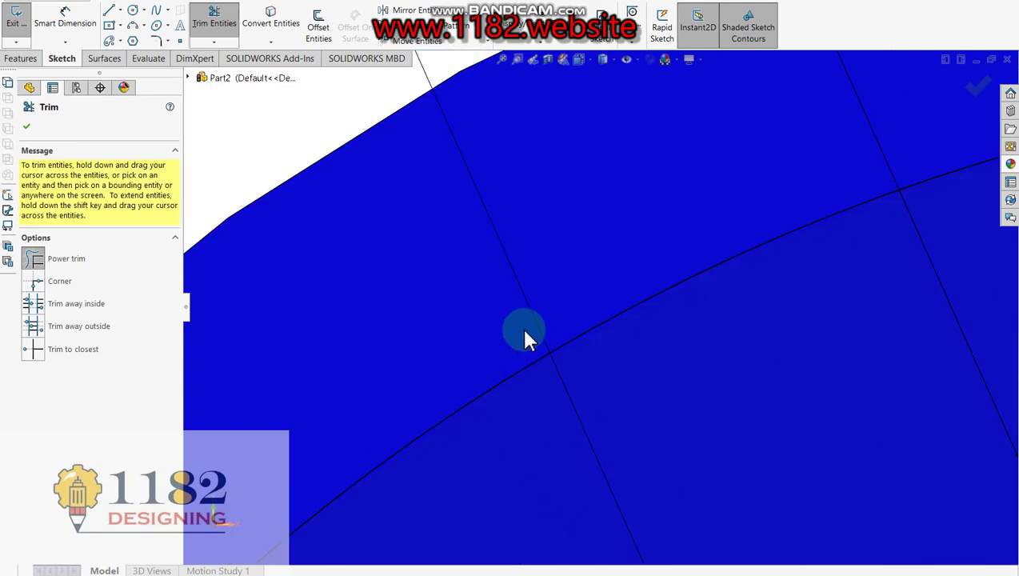
pyautogui.scroll(2, 509, 353)
pyautogui.scroll(2, 712, 296)
pyautogui.scroll(1, 719, 313)
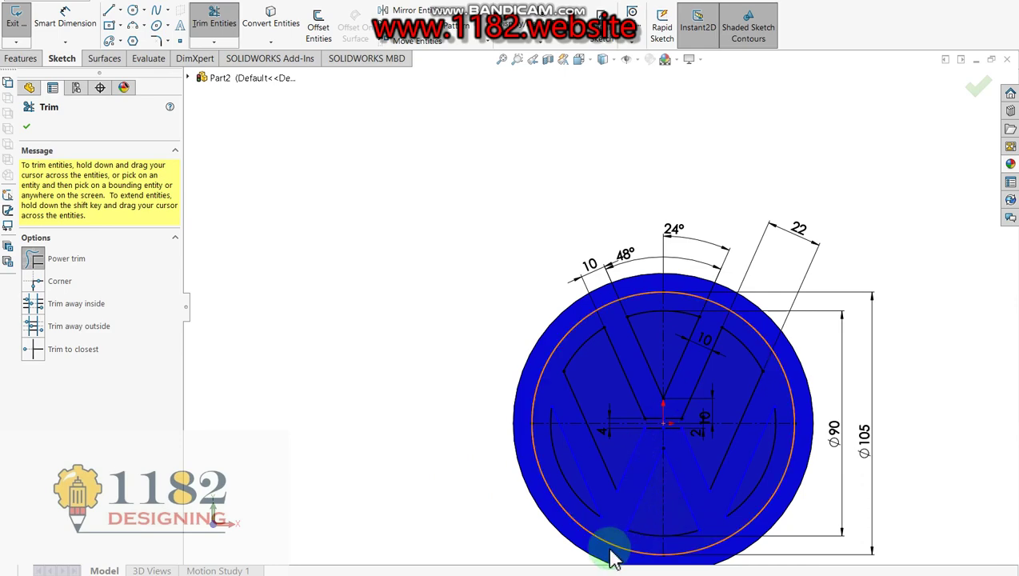
pyautogui.scroll(-2, 615, 531)
pyautogui.scroll(-2, 628, 492)
pyautogui.press('Escape')
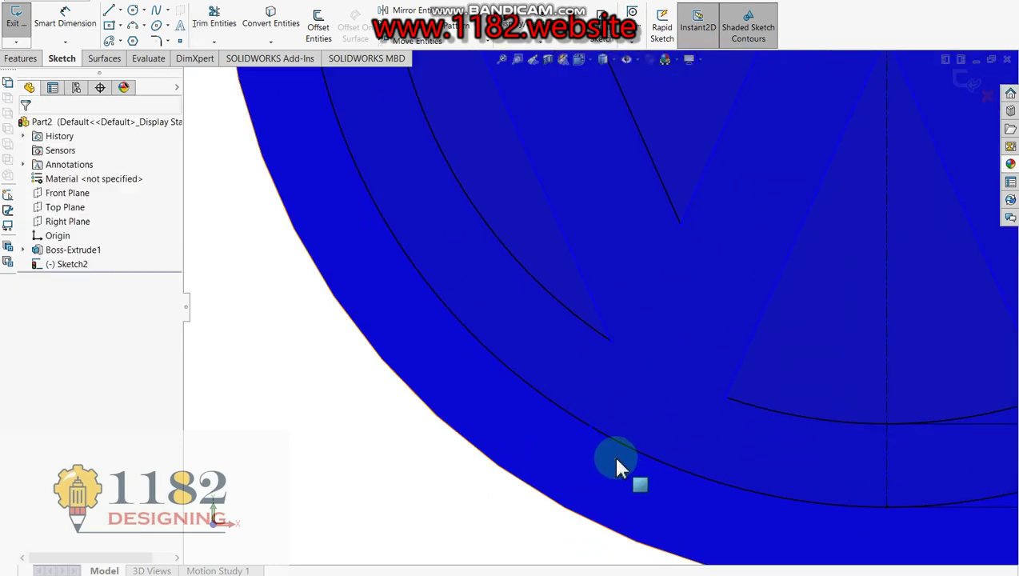
# Zoom into the lower-left edge and delete the tiny leftover line segment there.
pyautogui.scroll(-1, 598, 428)
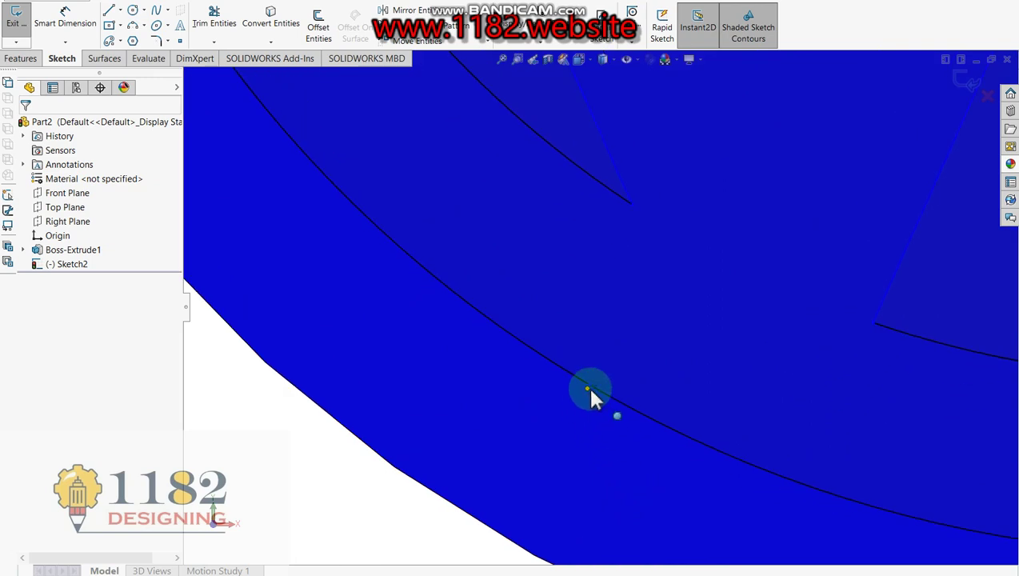
pyautogui.scroll(-1, 591, 396)
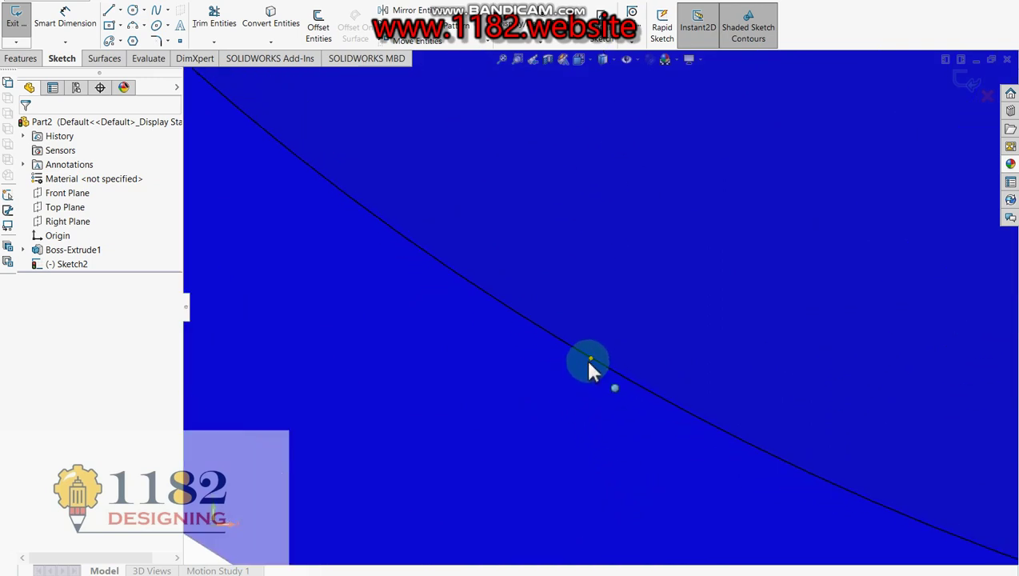
pyautogui.scroll(-1, 589, 364)
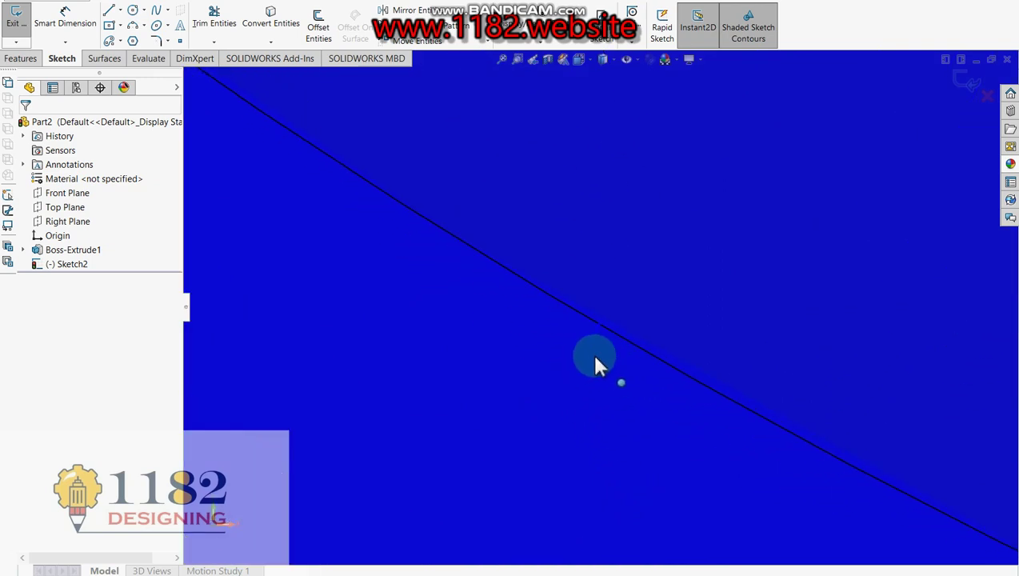
pyautogui.click(596, 344)
pyautogui.press('Delete')
pyautogui.scroll(1, 637, 307)
pyautogui.scroll(2, 520, 286)
pyautogui.scroll(2, 693, 291)
pyautogui.scroll(2, 707, 286)
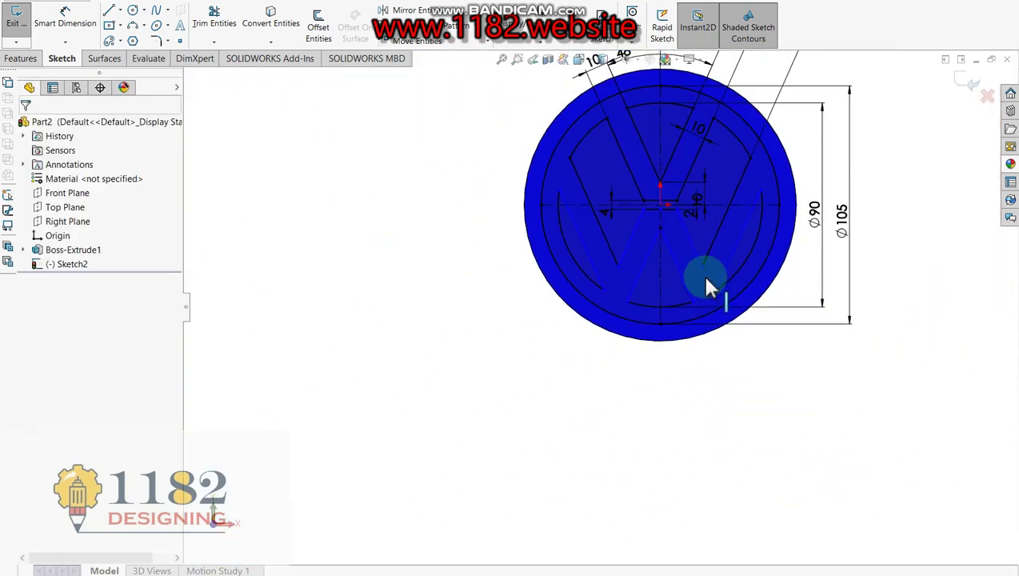
pyautogui.scroll(-1, 689, 318)
pyautogui.scroll(2, 640, 192)
pyautogui.scroll(-2, 634, 160)
pyautogui.scroll(1, 639, 136)
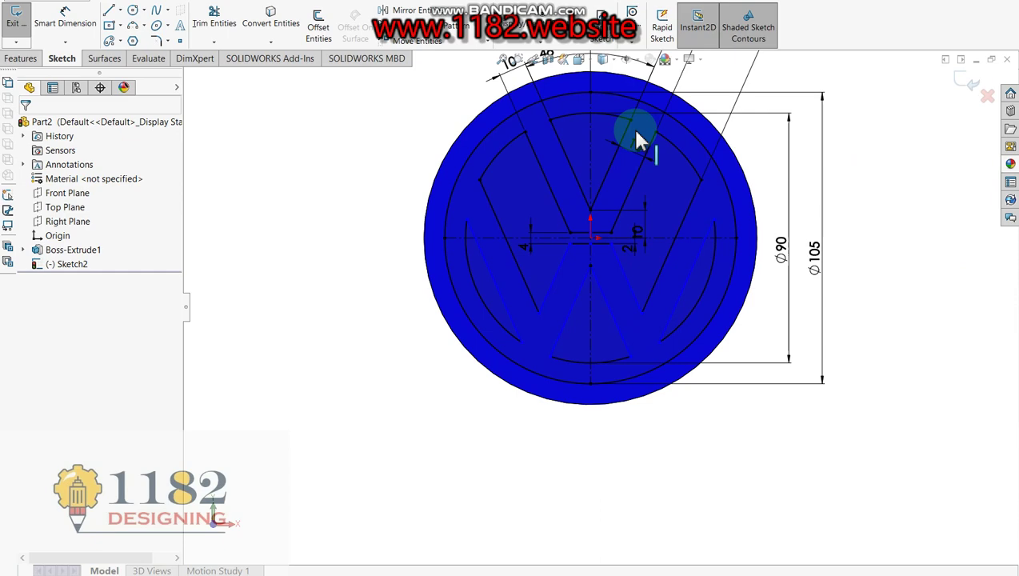
pyautogui.scroll(-1, 635, 132)
pyautogui.scroll(2, 632, 132)
pyautogui.scroll(-1, 628, 120)
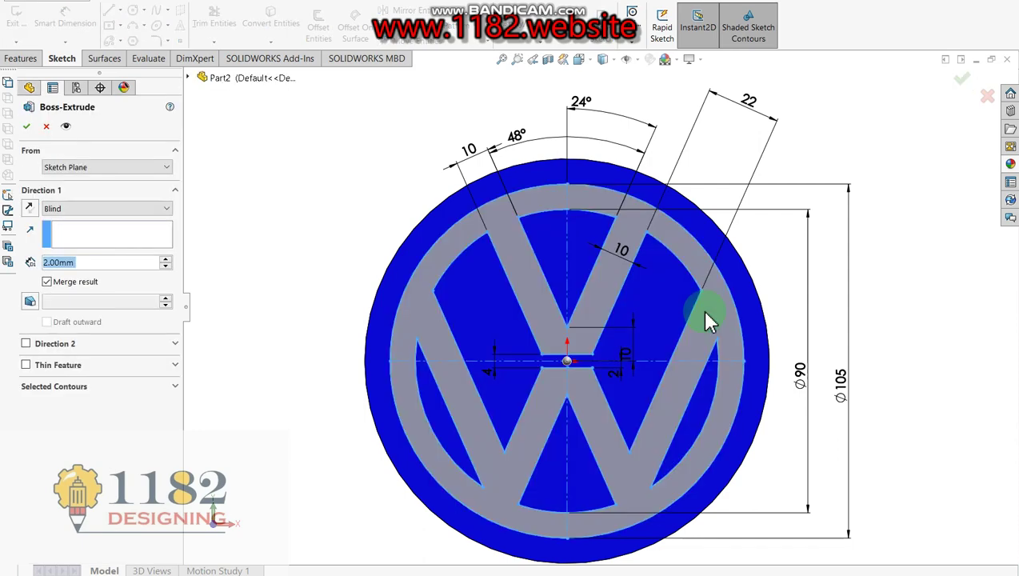
# Accept the Boss-Extrude at 2.00 mm Blind, raising the ring and VW letters.
pyautogui.click(26, 126)
pyautogui.click(336, 168)
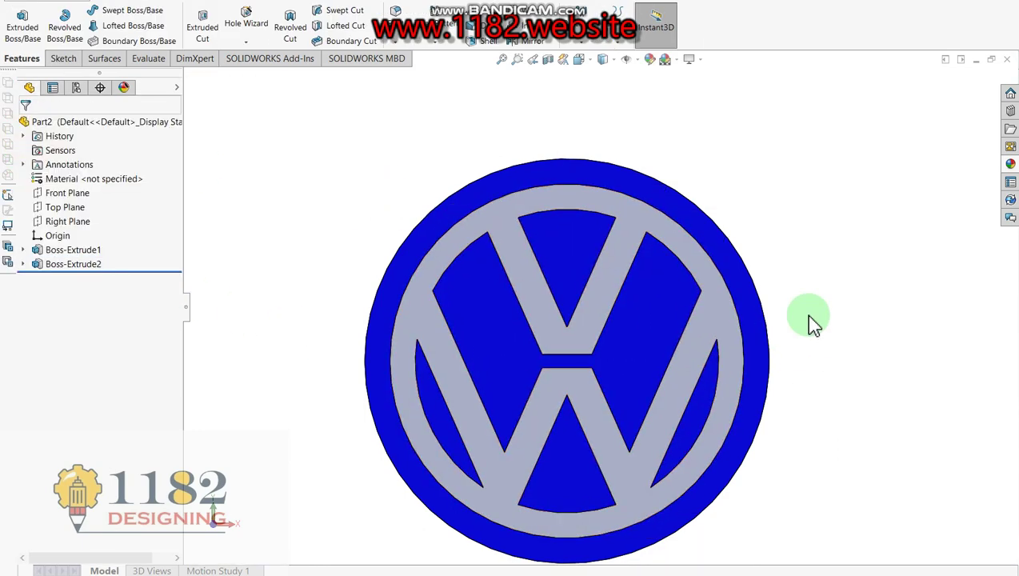
pyautogui.scroll(2, 573, 455)
pyautogui.scroll(-4, 552, 456)
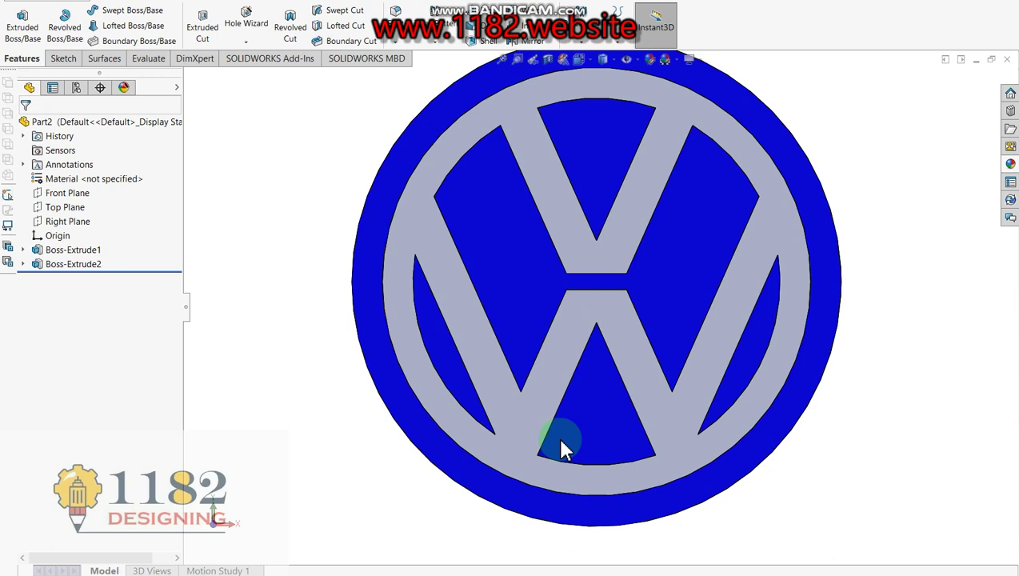
pyautogui.scroll(2, 599, 366)
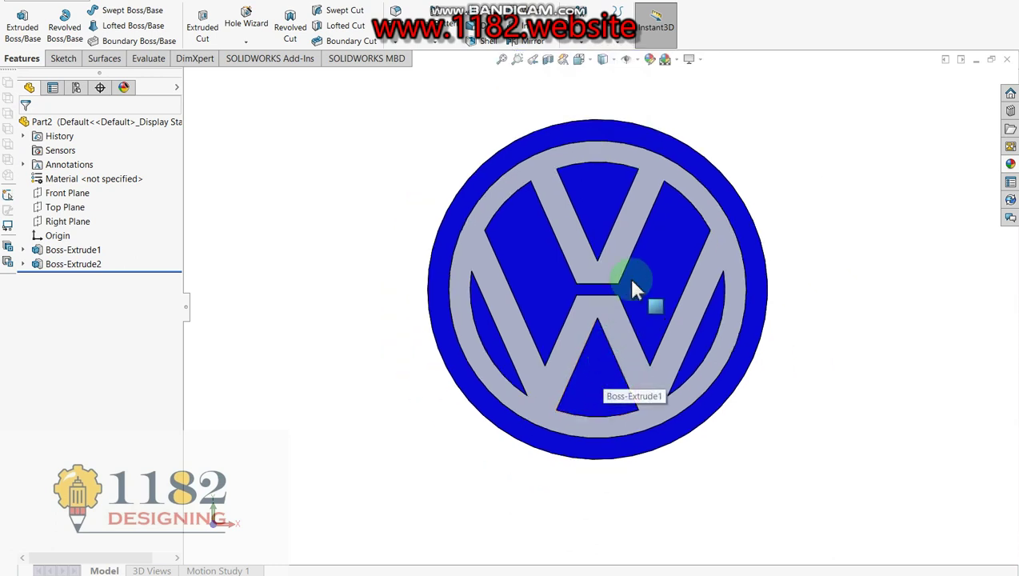
pyautogui.scroll(-2, 640, 252)
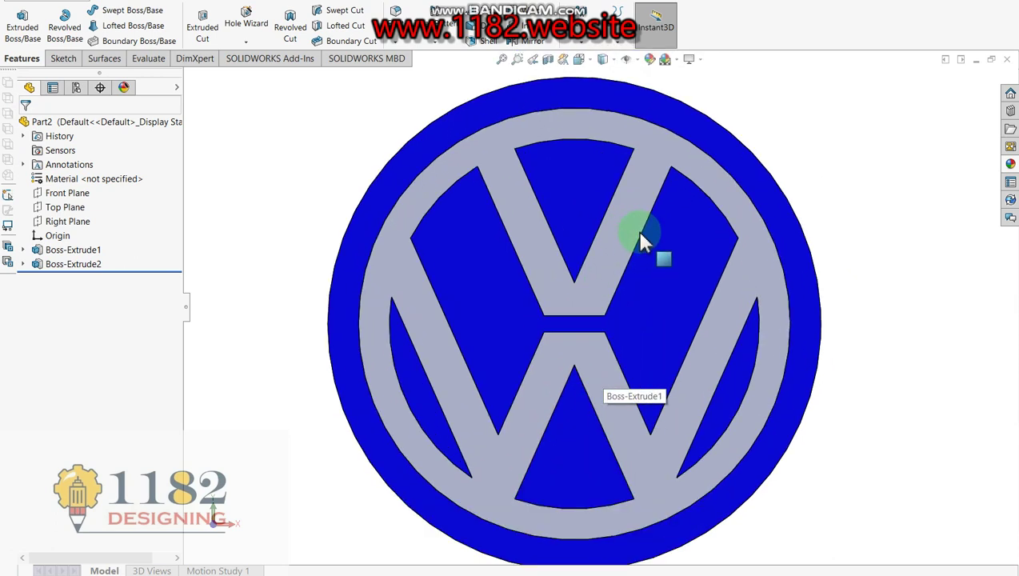
# Switch the display style to Shaded without edge lines.
pyautogui.click(611, 59)
pyautogui.click(606, 94)
pyautogui.click(836, 152)
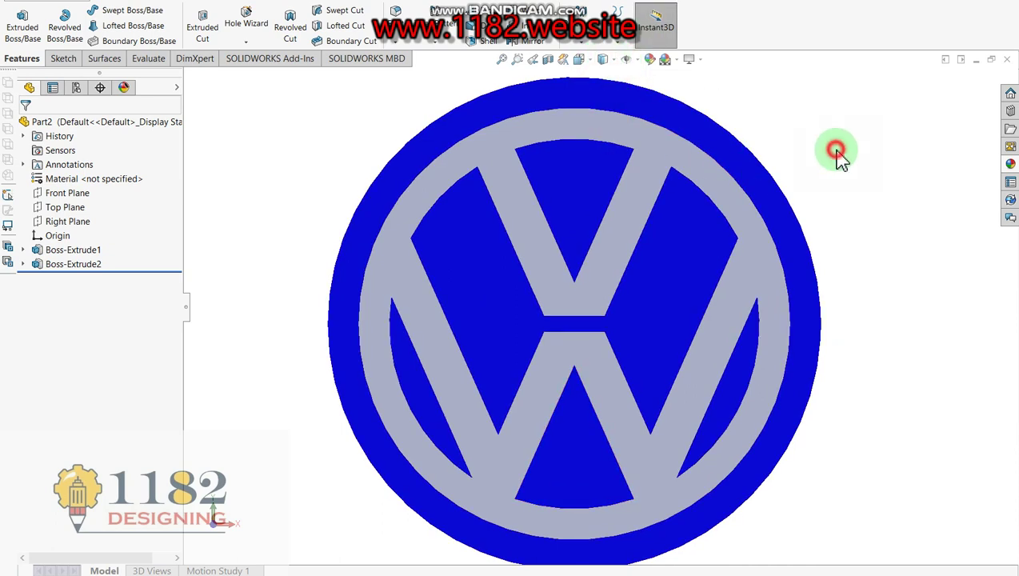
pyautogui.scroll(3, 788, 240)
pyautogui.scroll(-2, 600, 311)
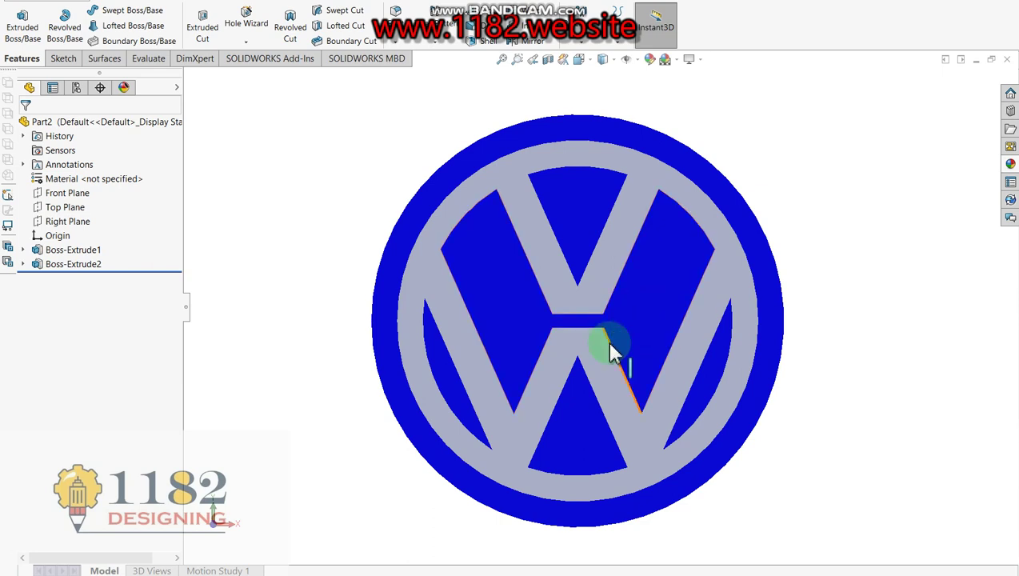
pyautogui.hotkey('ctrl', '7')
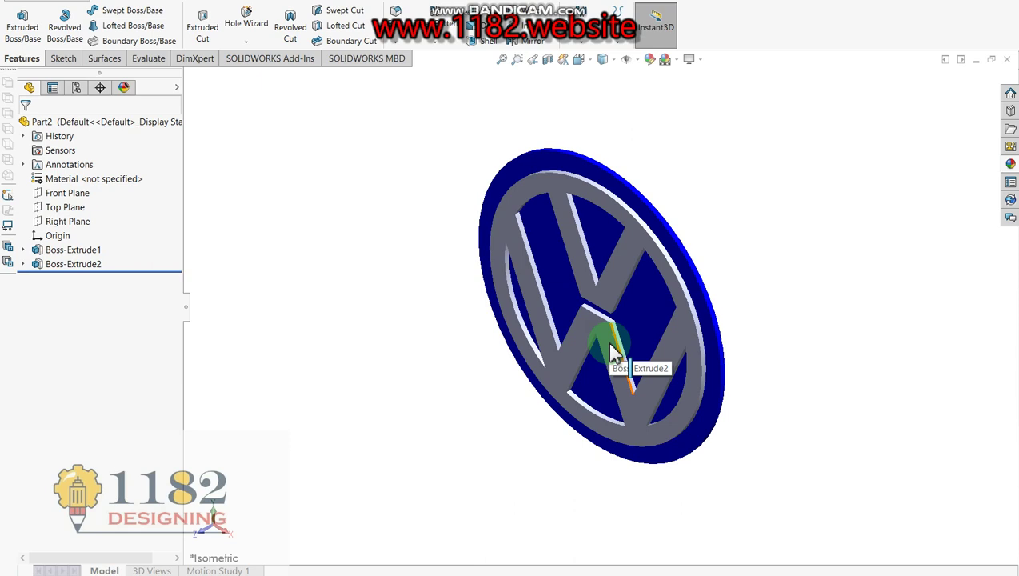
pyautogui.hotkey('ctrl', '1')
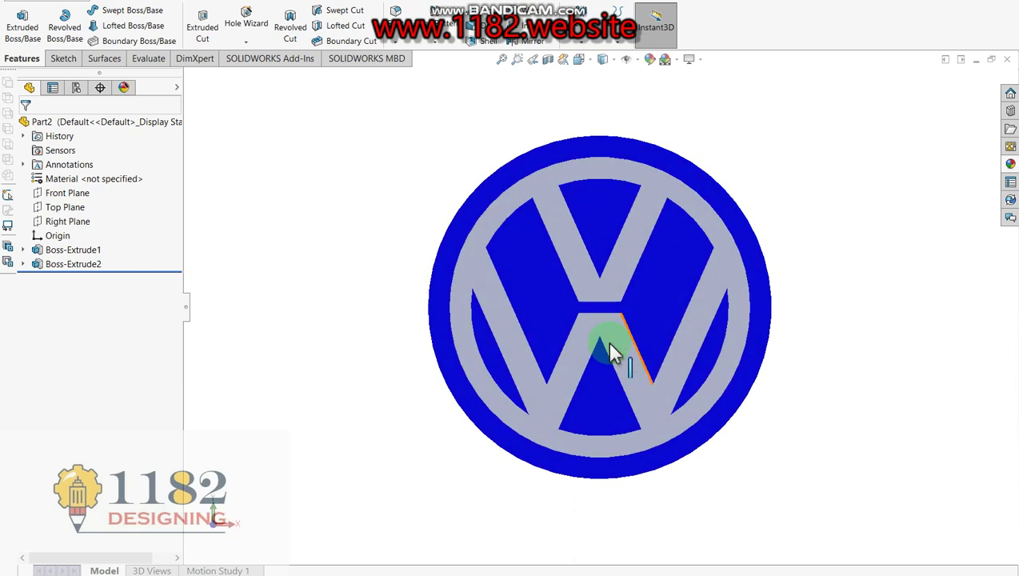